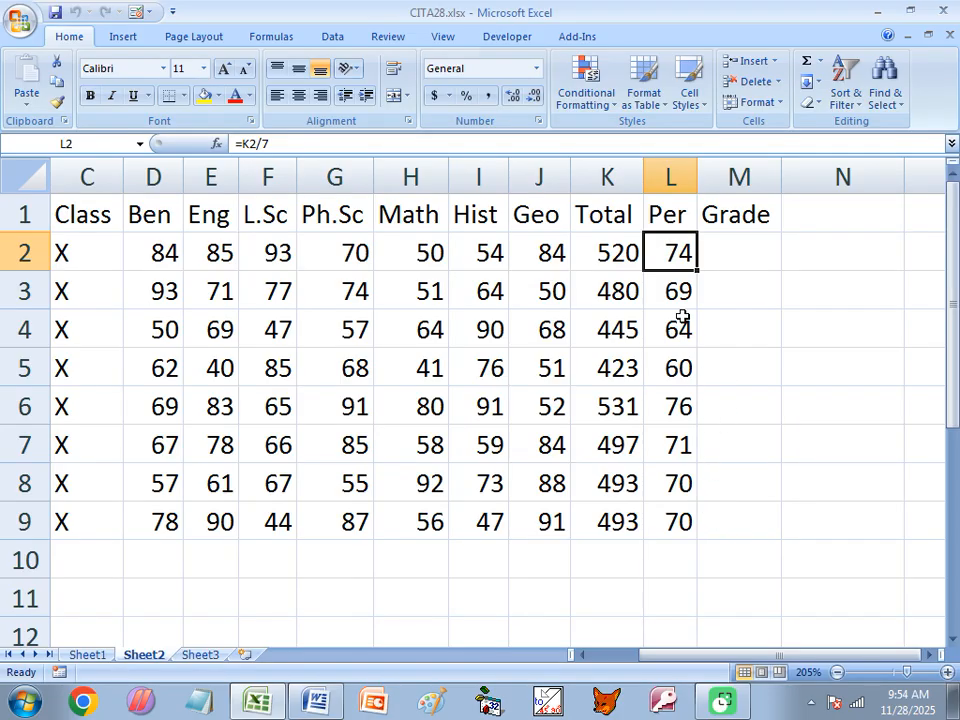
Bring up the Word notes Class of CITA.docx on nested IF syntax
click(322, 703)
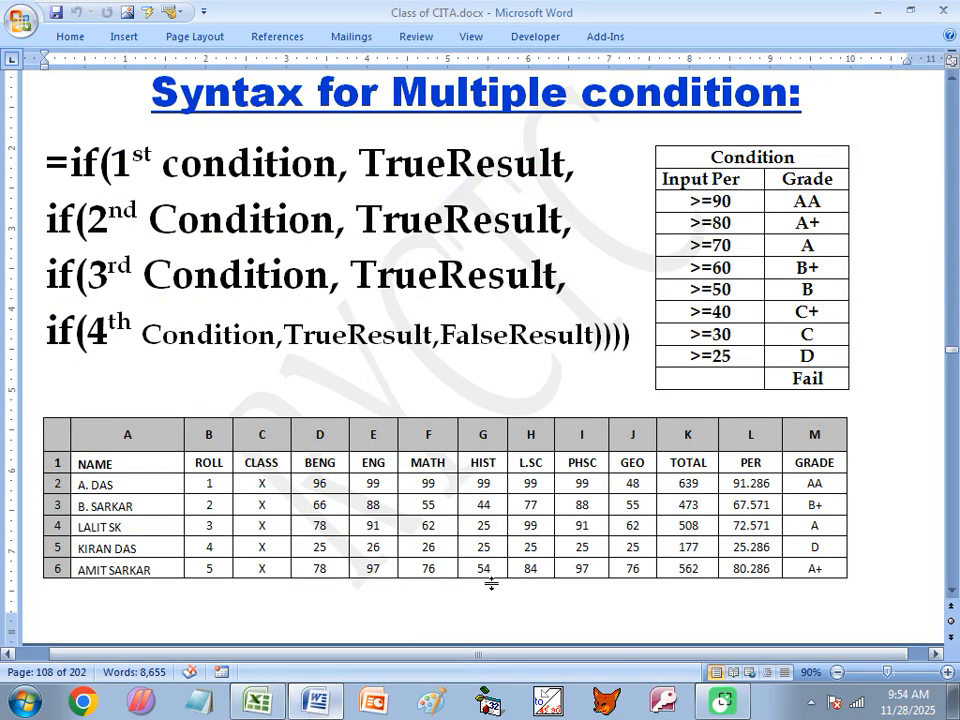
Review the >=90 → AA and >=80 → A conditions, then go back to CITA28.xlsx
click(702, 201)
click(795, 202)
click(722, 224)
click(816, 245)
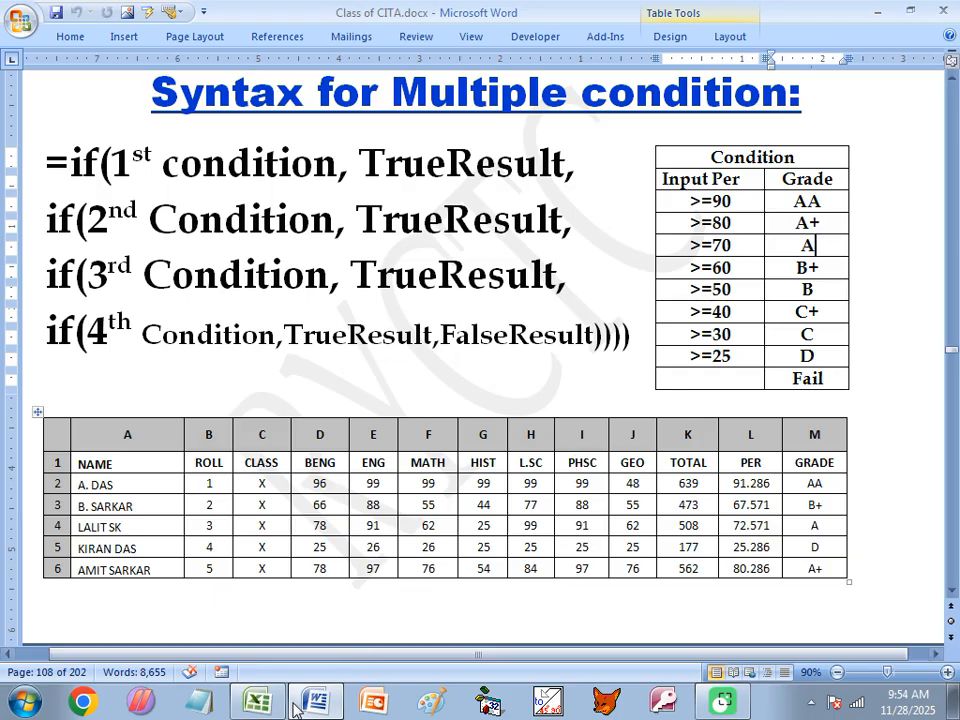
mouse_move(280, 690)
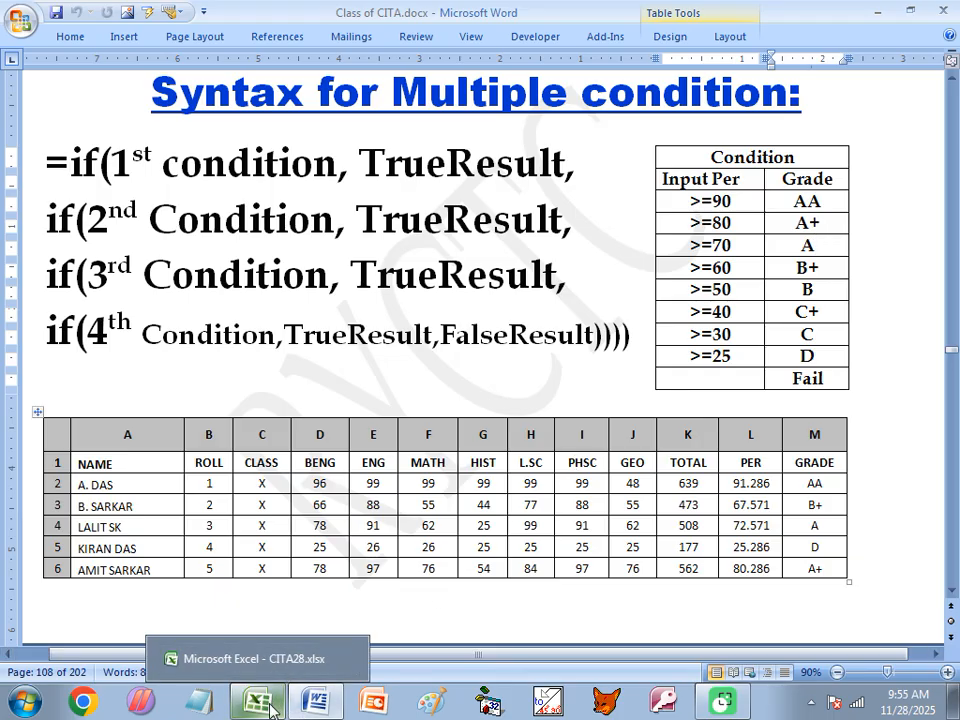
click(288, 666)
Restore CITA28.xlsx to a floating window and enlarge it so rows 2–9 are visible
click(729, 256)
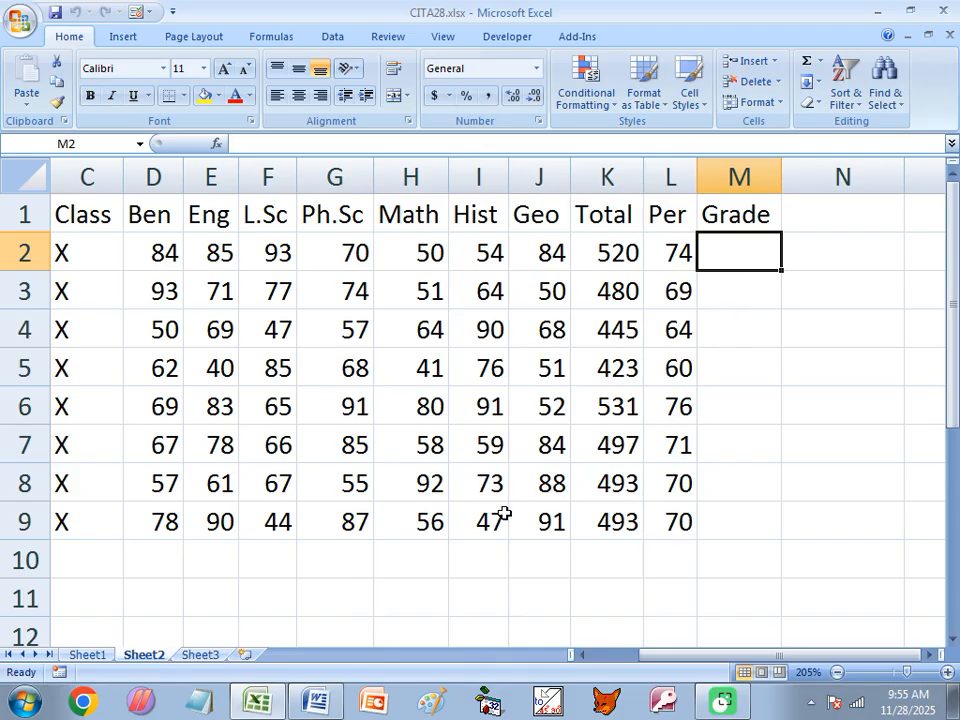
click(928, 34)
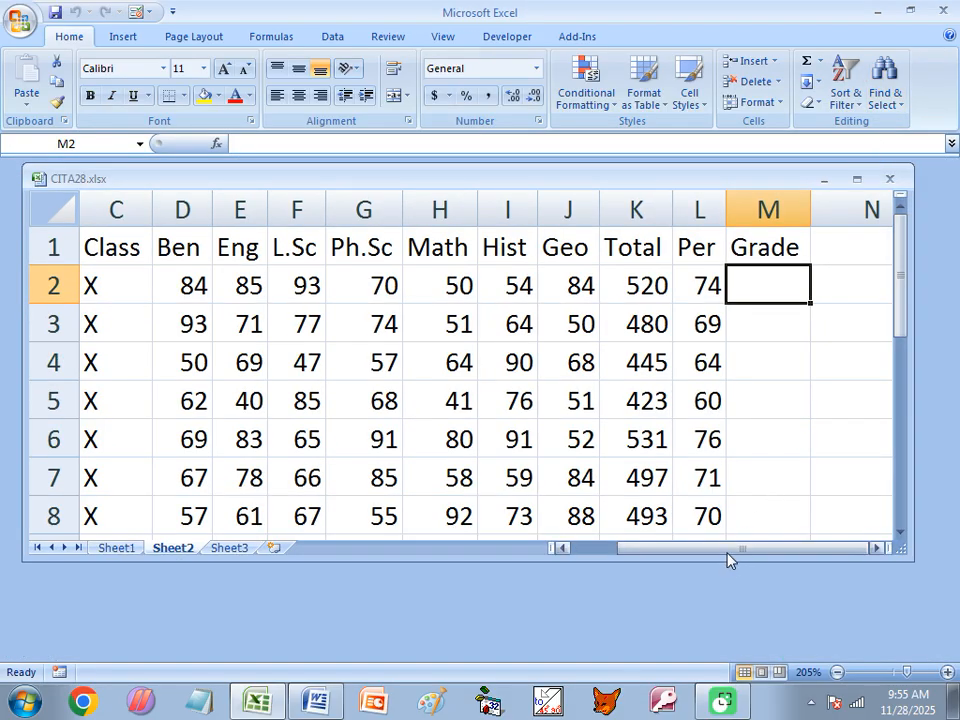
click(876, 549)
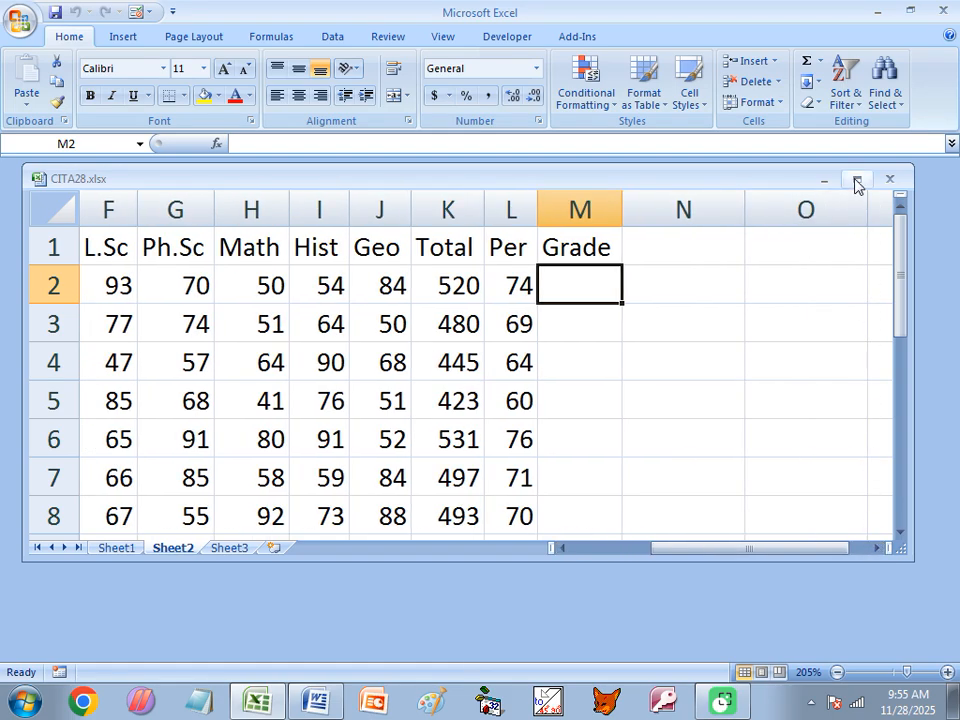
drag(904, 552, 953, 645)
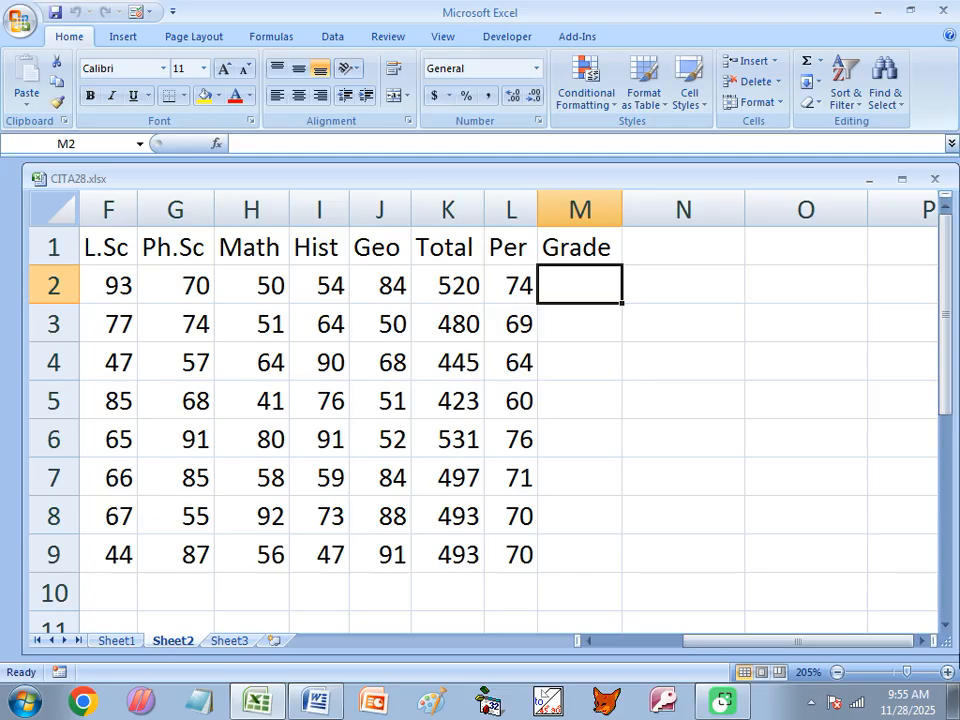
drag(827, 181, 828, 172)
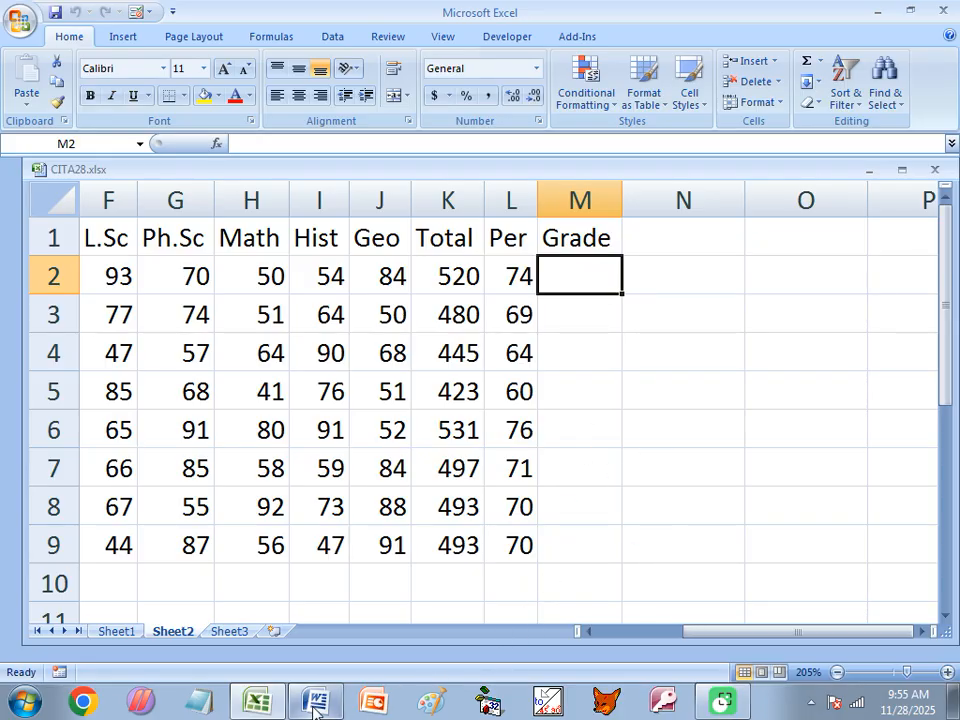
Start M2 with =IF(L2>=90,"AA",IF(L2>=80,"A+",IF( for the top two grade tiers
text(=)
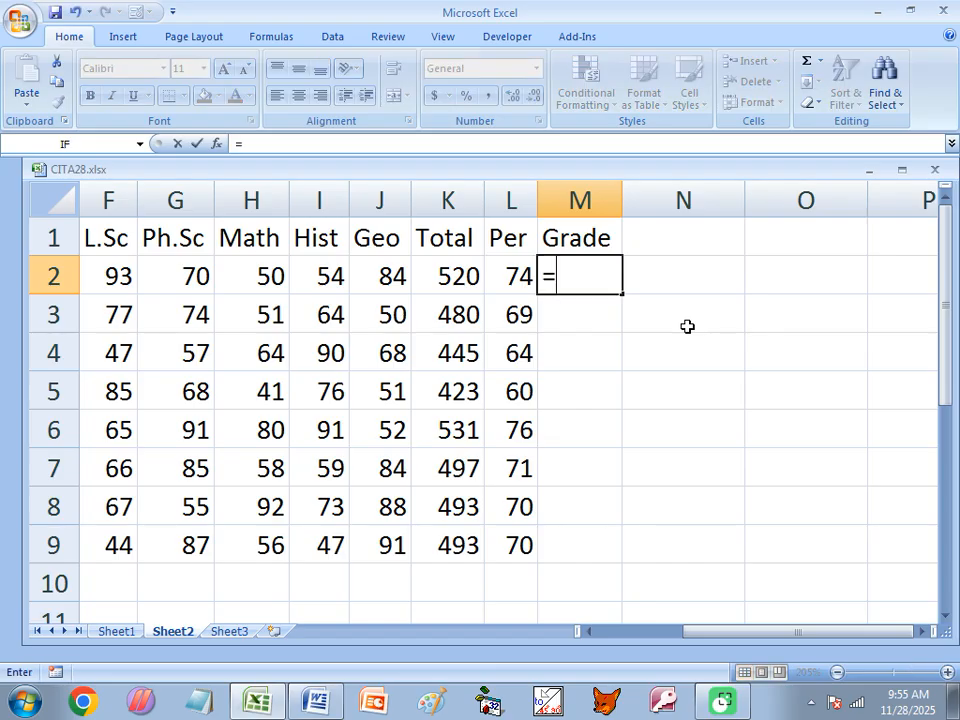
text(if)
key(Tab)
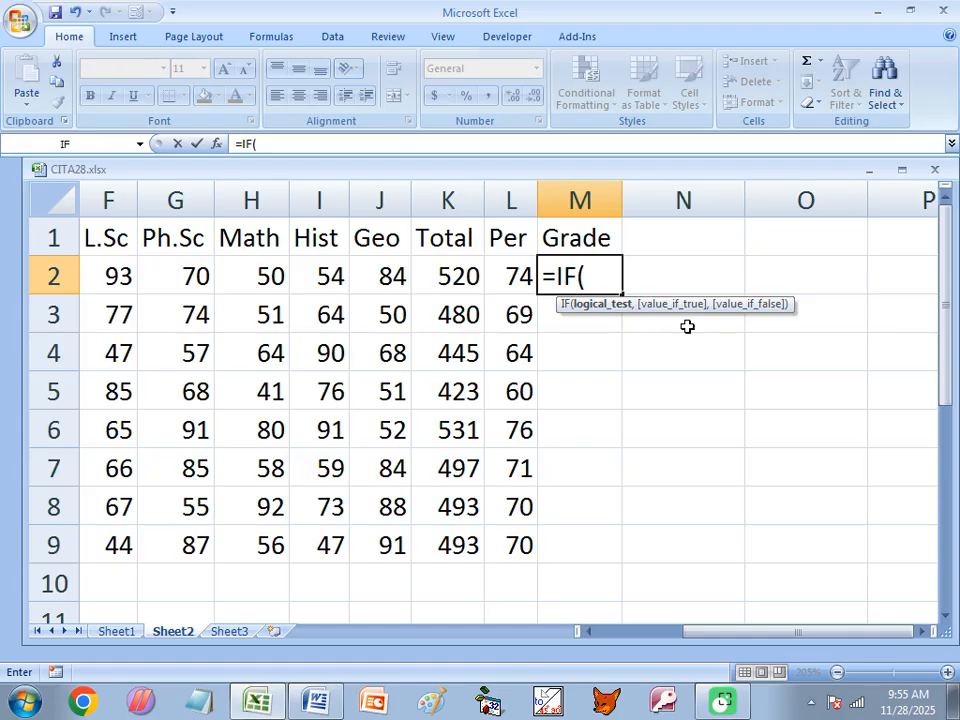
text(l2)
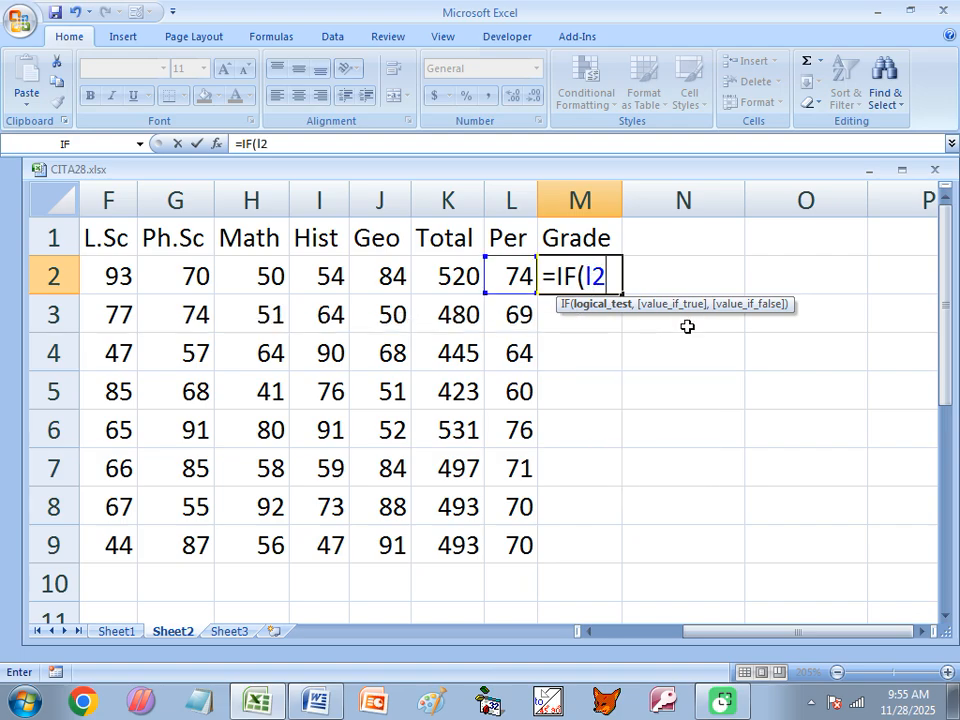
key(BackSpace)
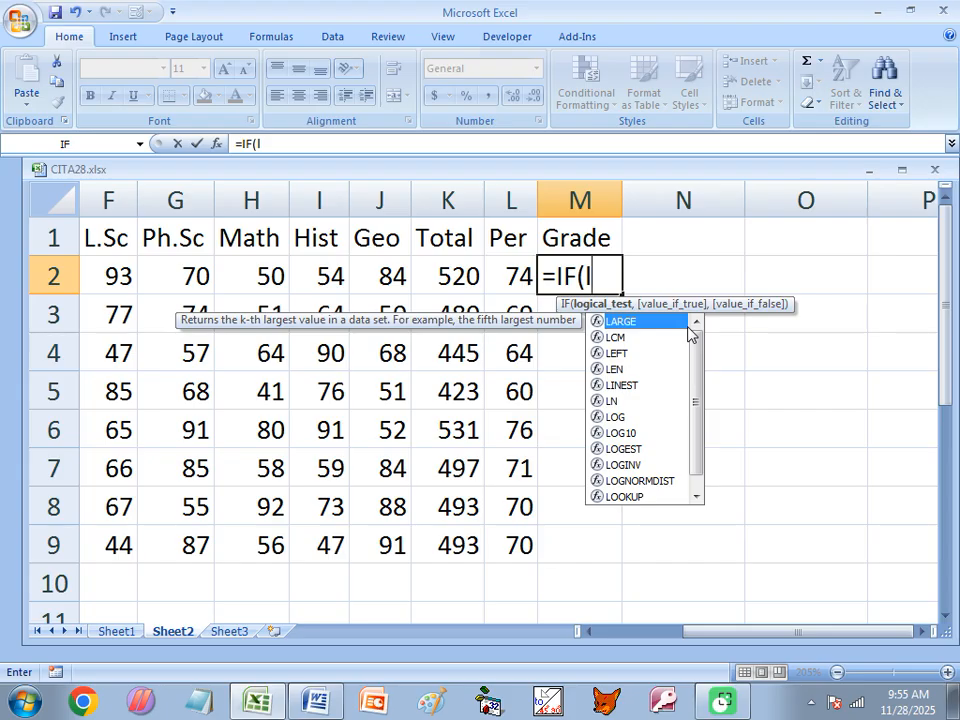
key(BackSpace)
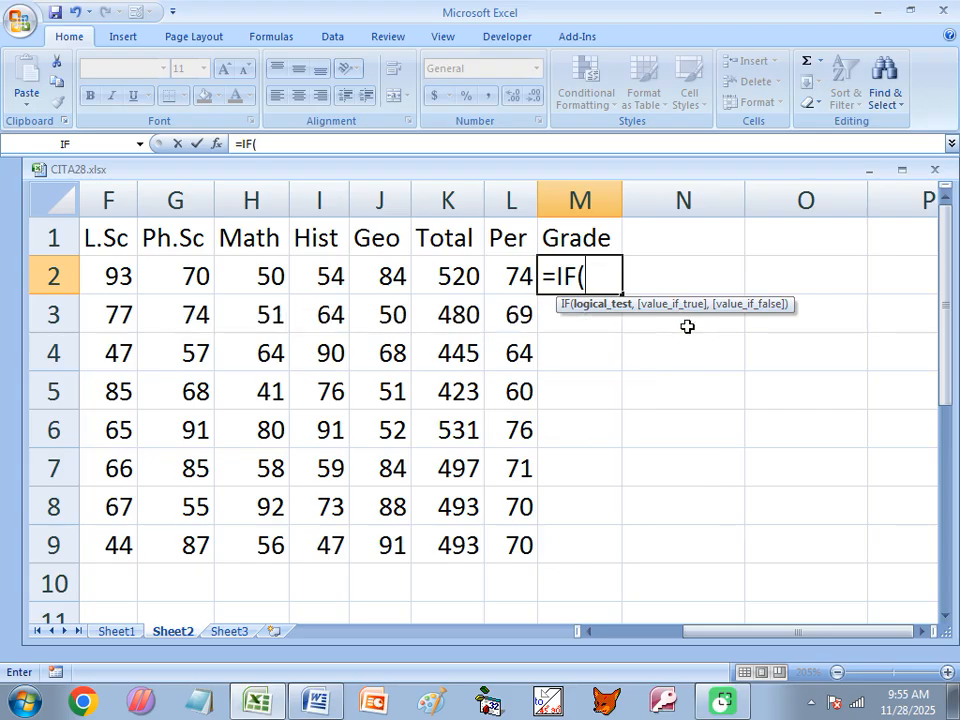
text(L2)
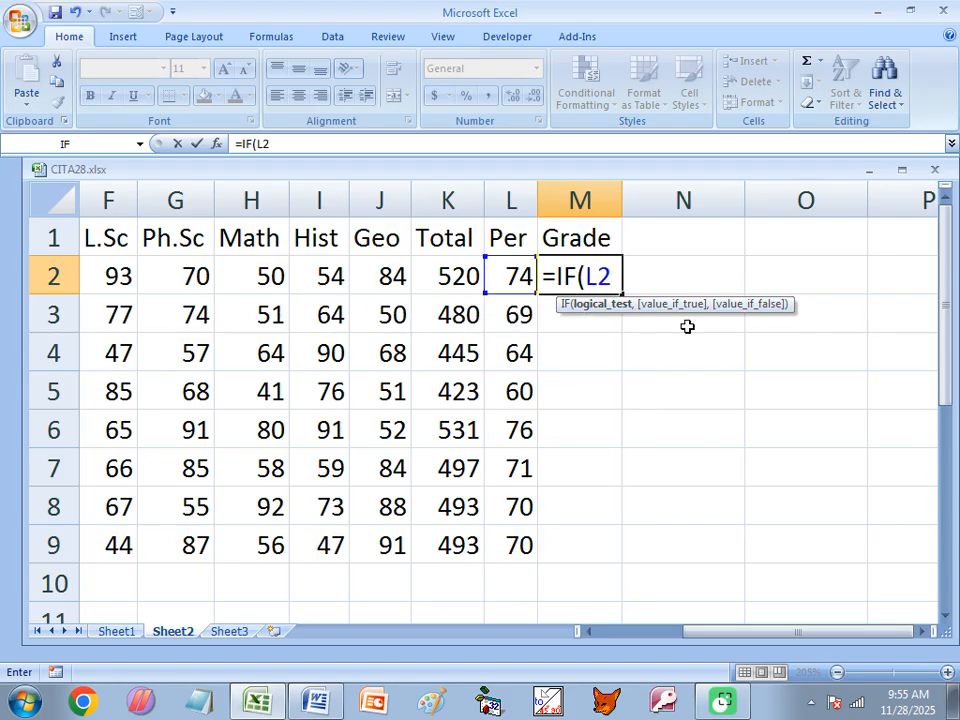
text(>=90)
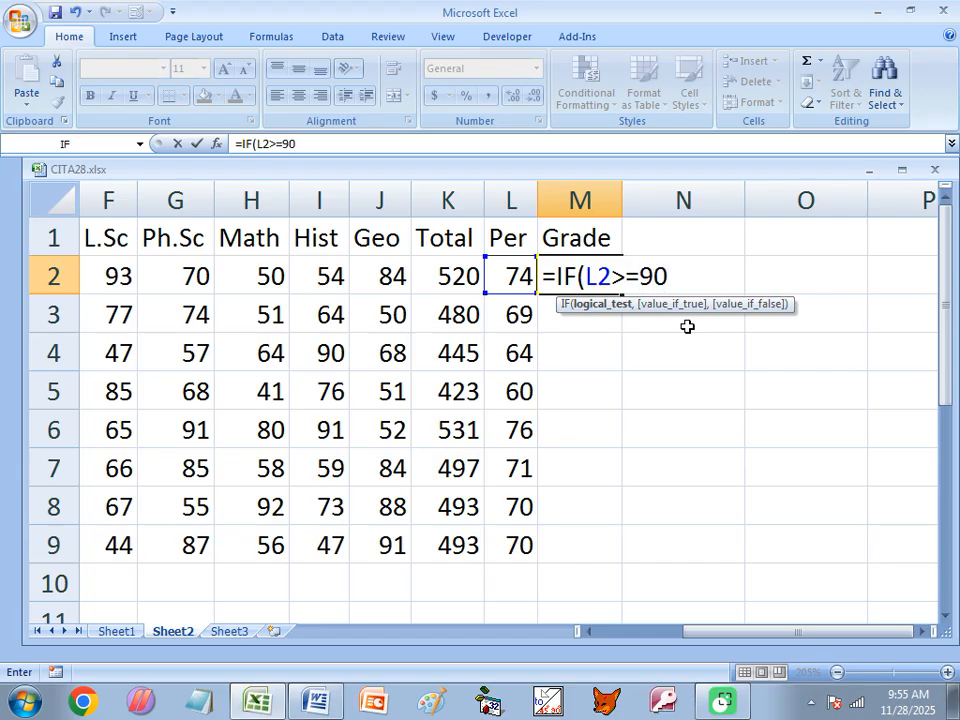
text(,)
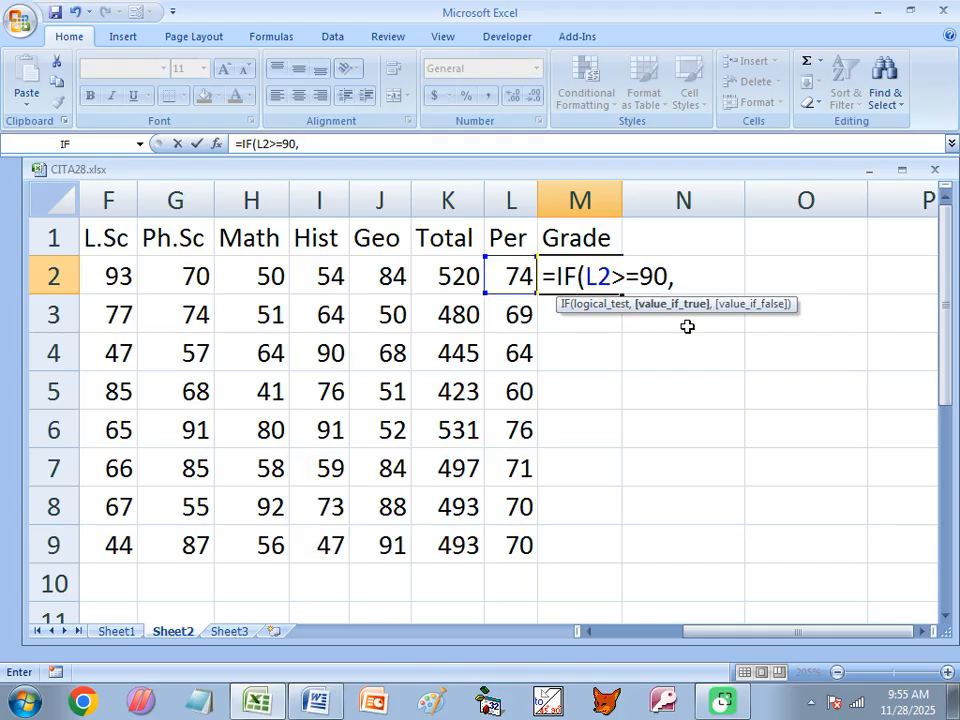
text("AA)
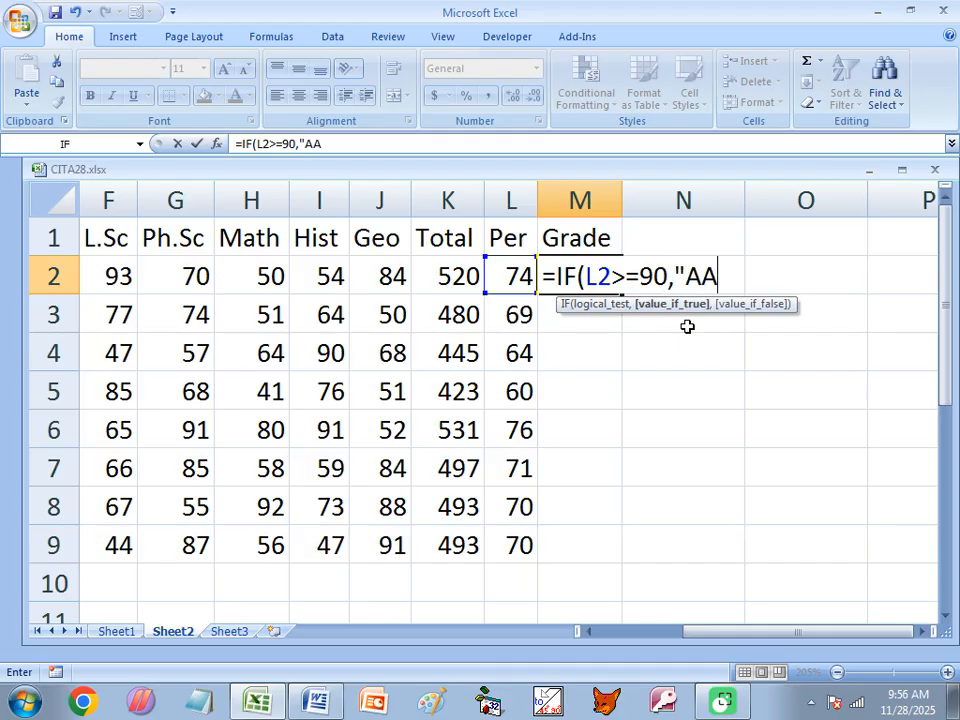
text(",)
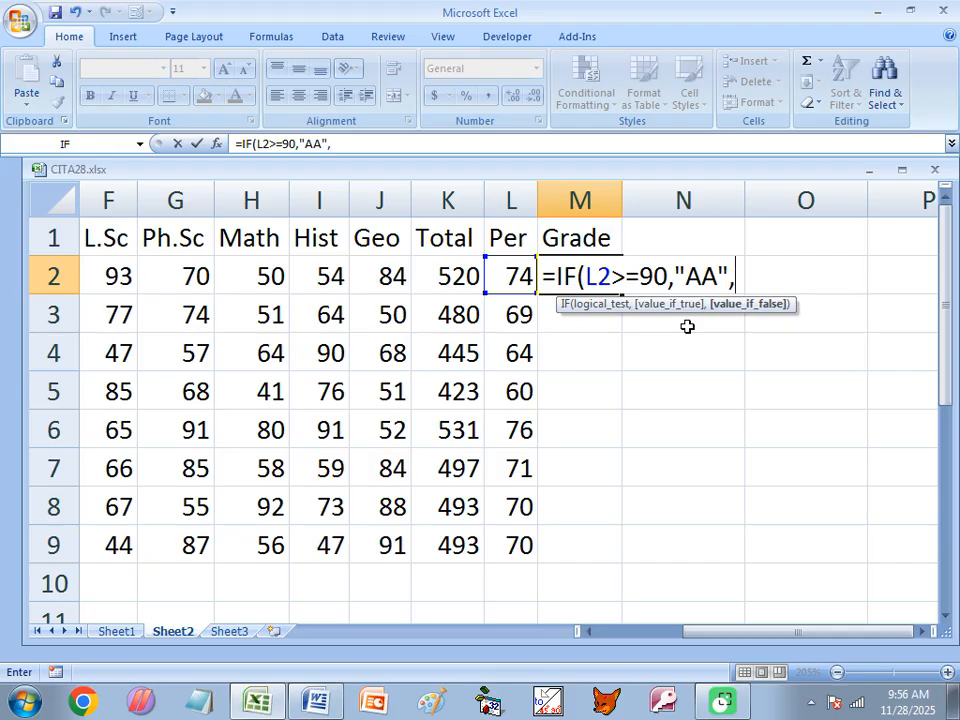
text(IF)
key(Tab)
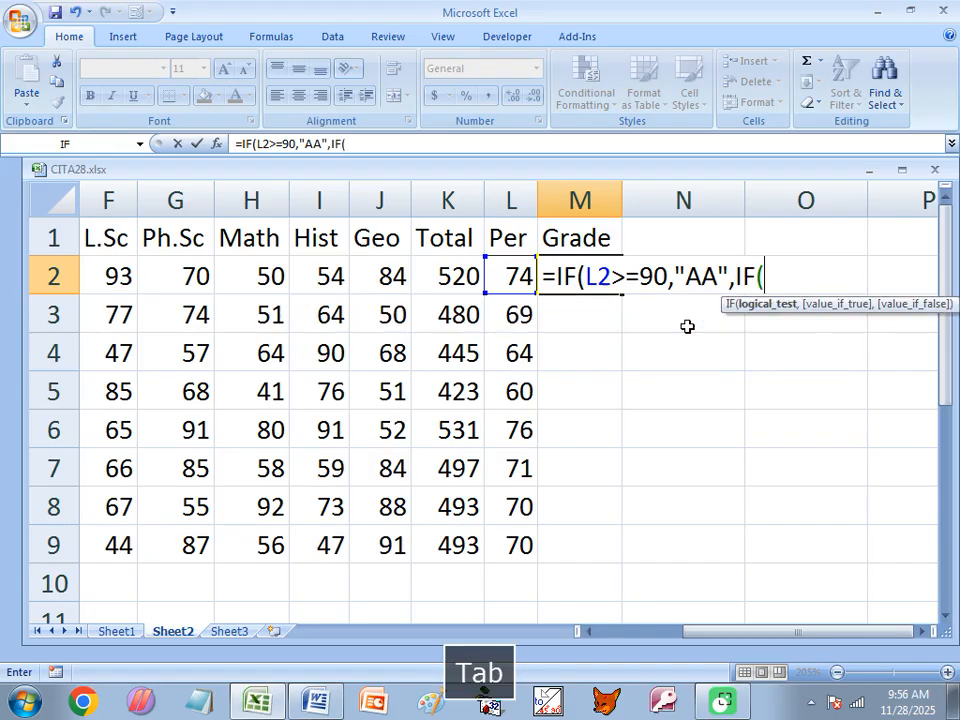
text(L)
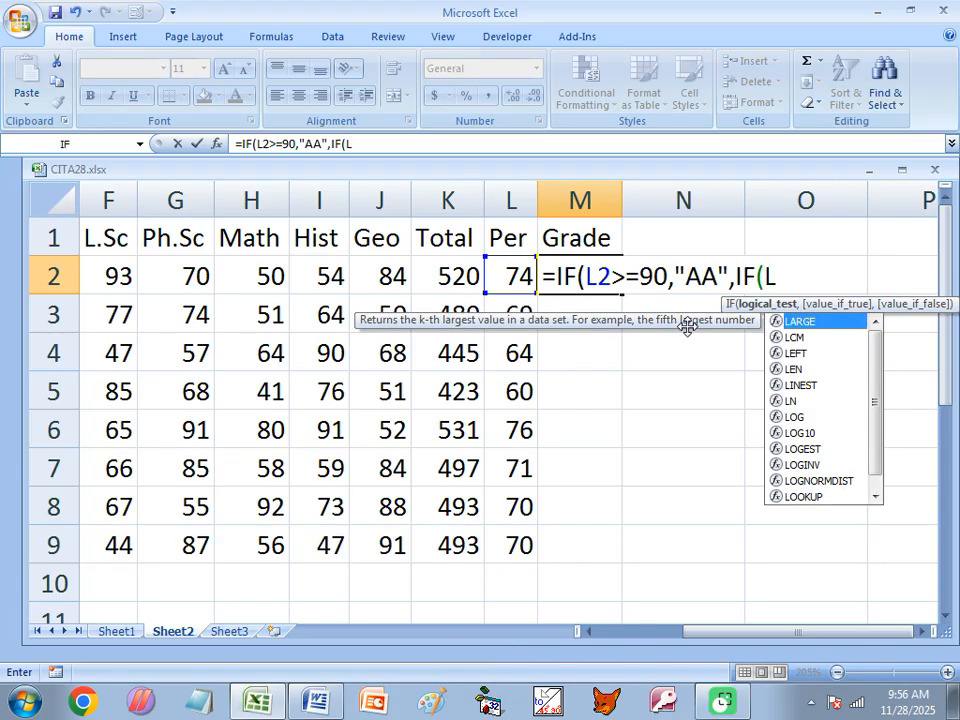
text(2)
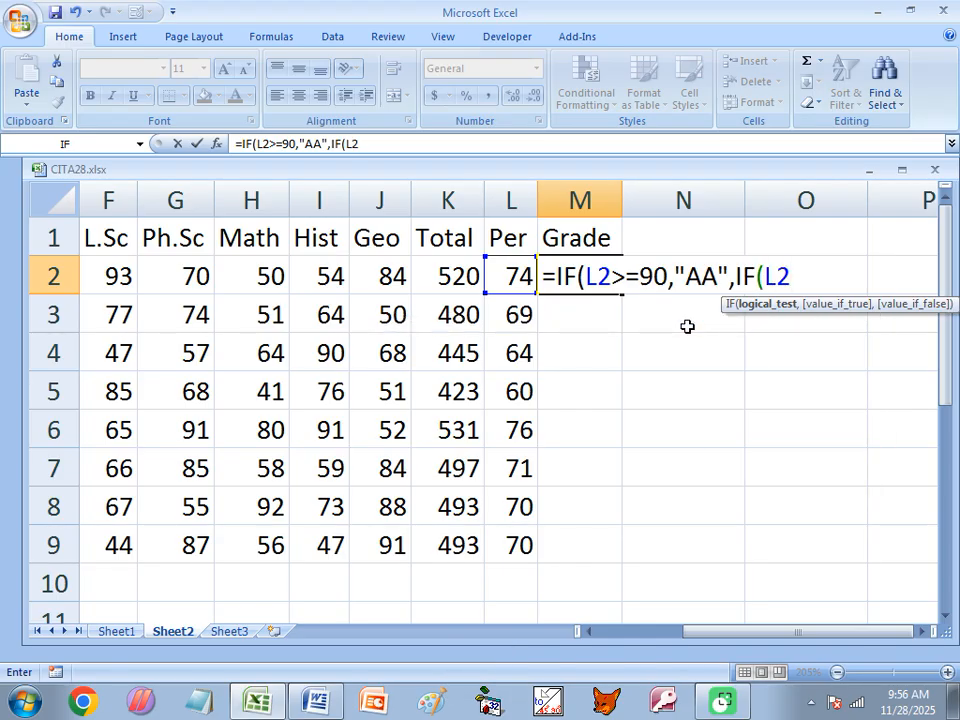
text(>=80)
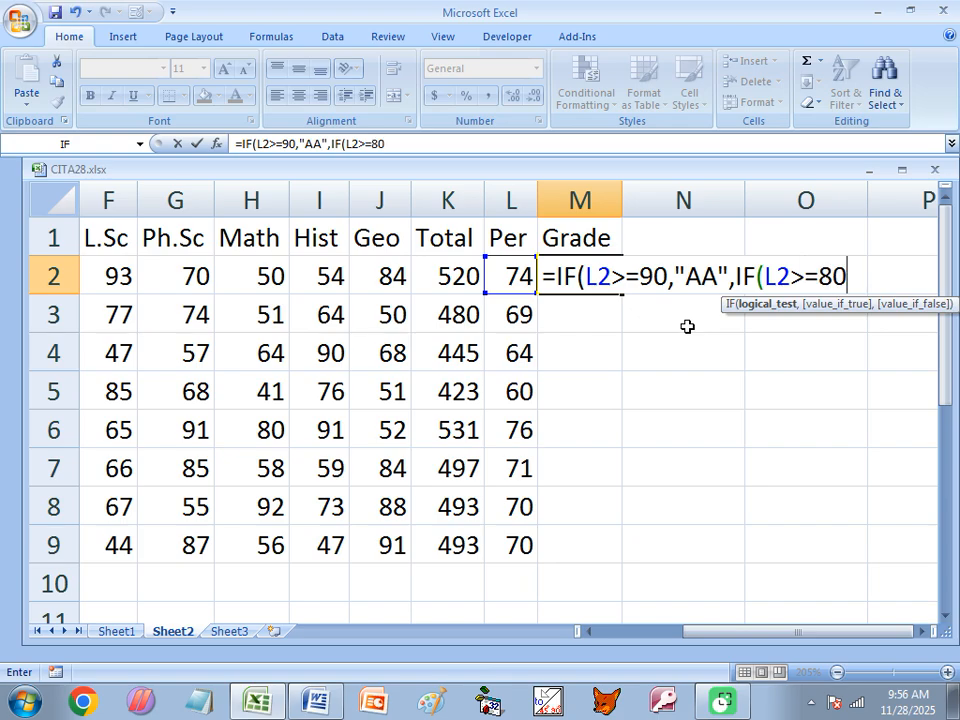
text(,)
text("A)
text(+)
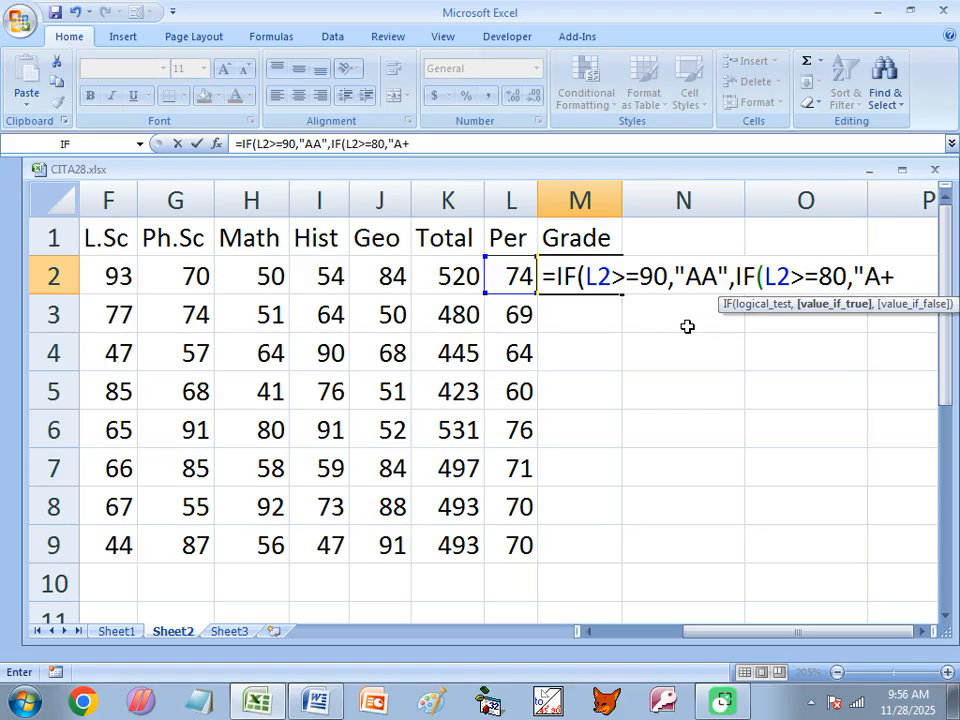
text(",IF)
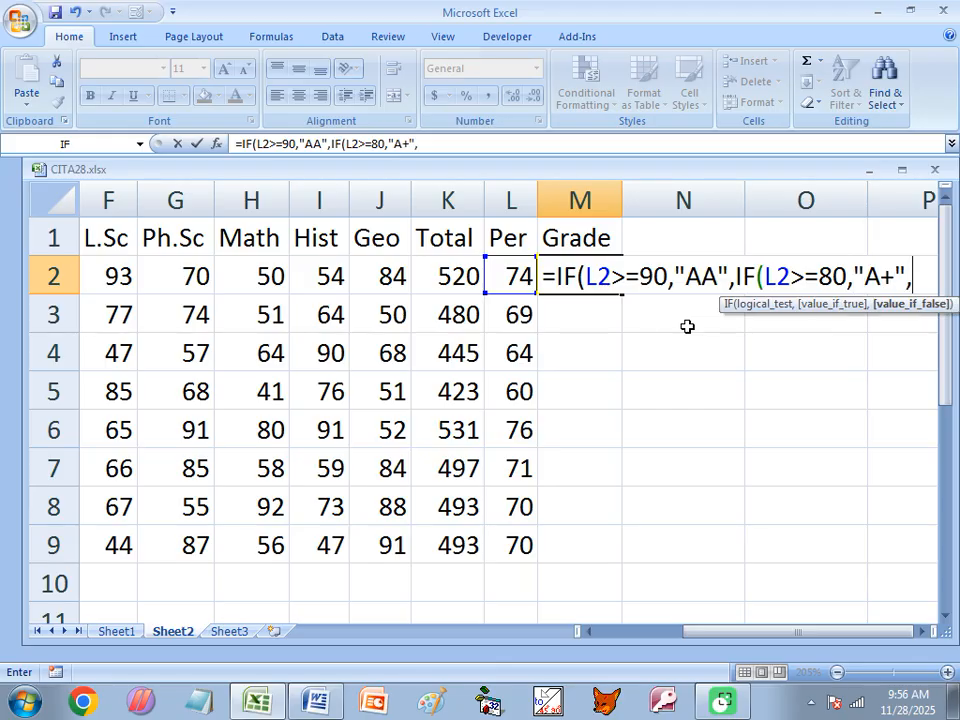
Add nested tiers: A for 70+, B+ for 60+, B for 50+, C+ for 40+
key(Tab)
text(L2>=70)
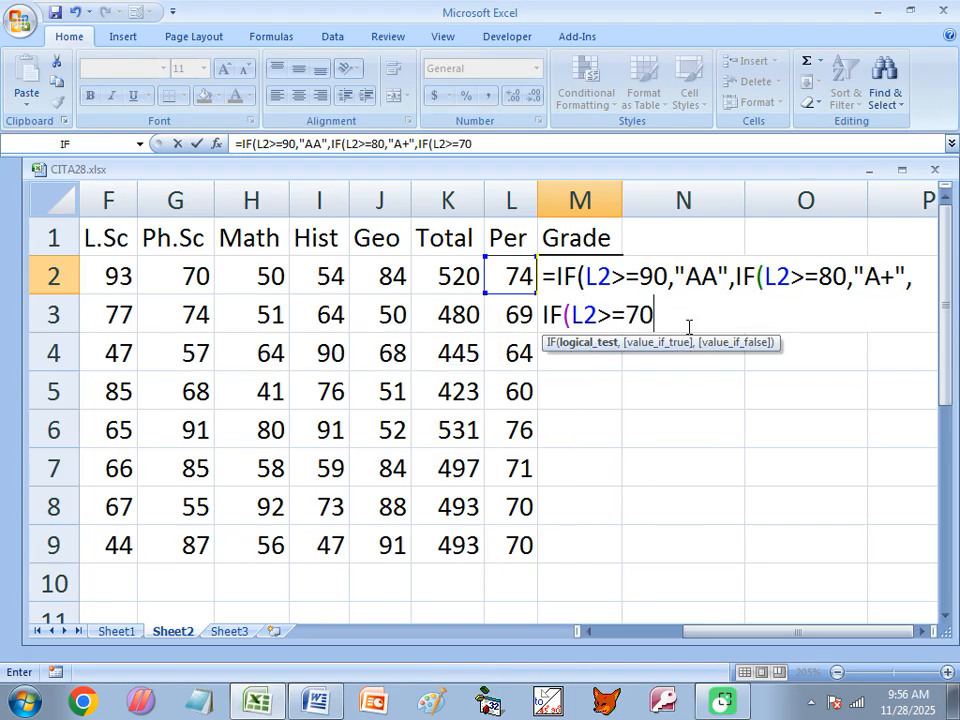
text(,)
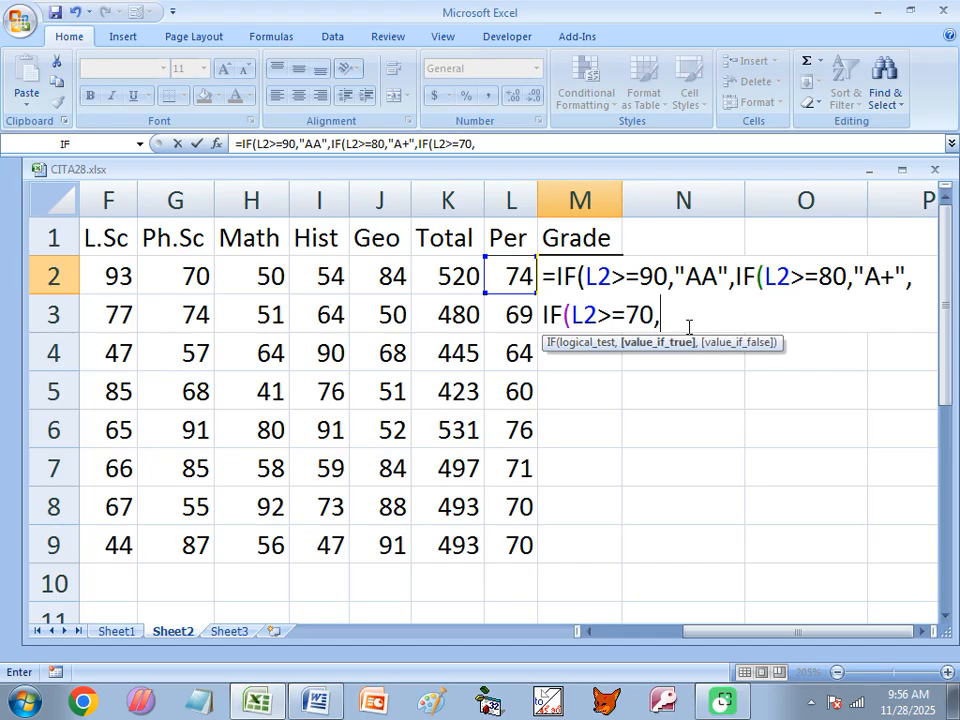
text("A)
text(",IF)
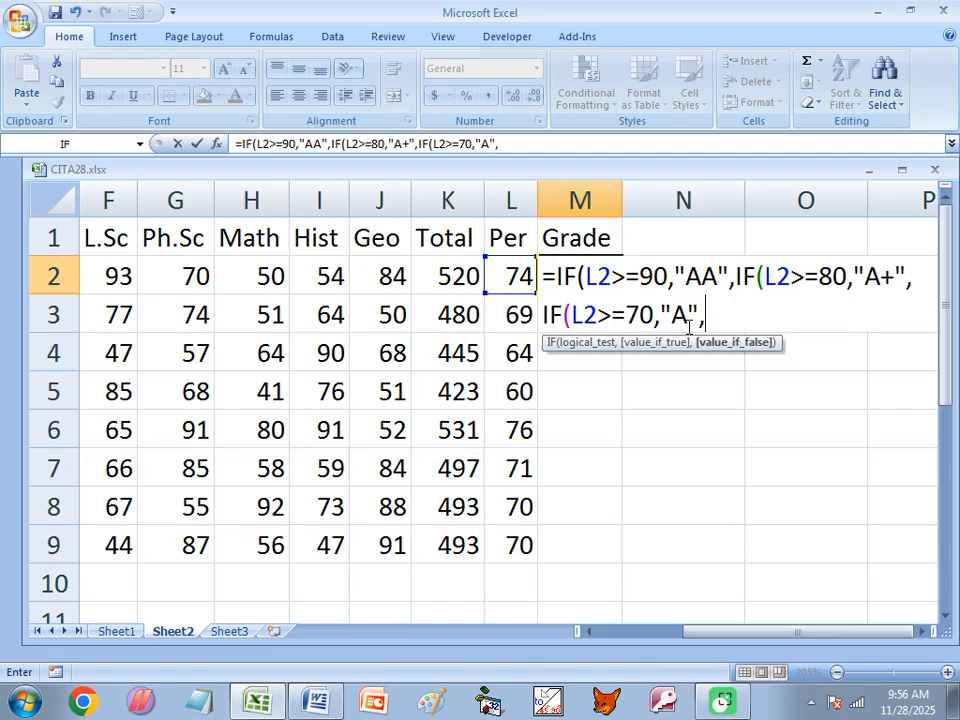
key(Tab)
text(L2>=)
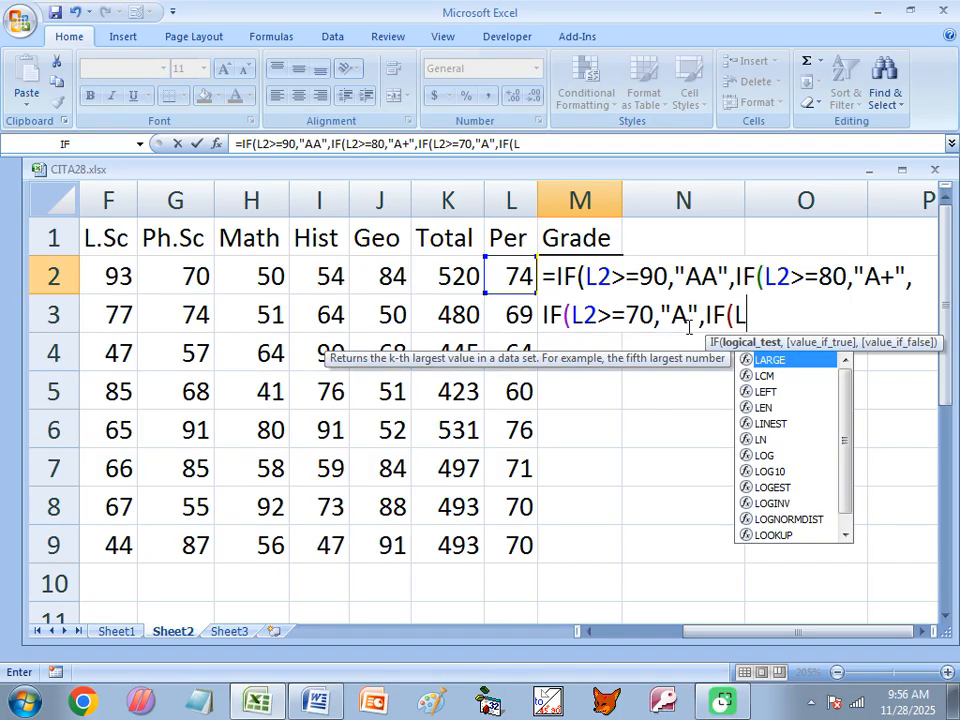
text(6)
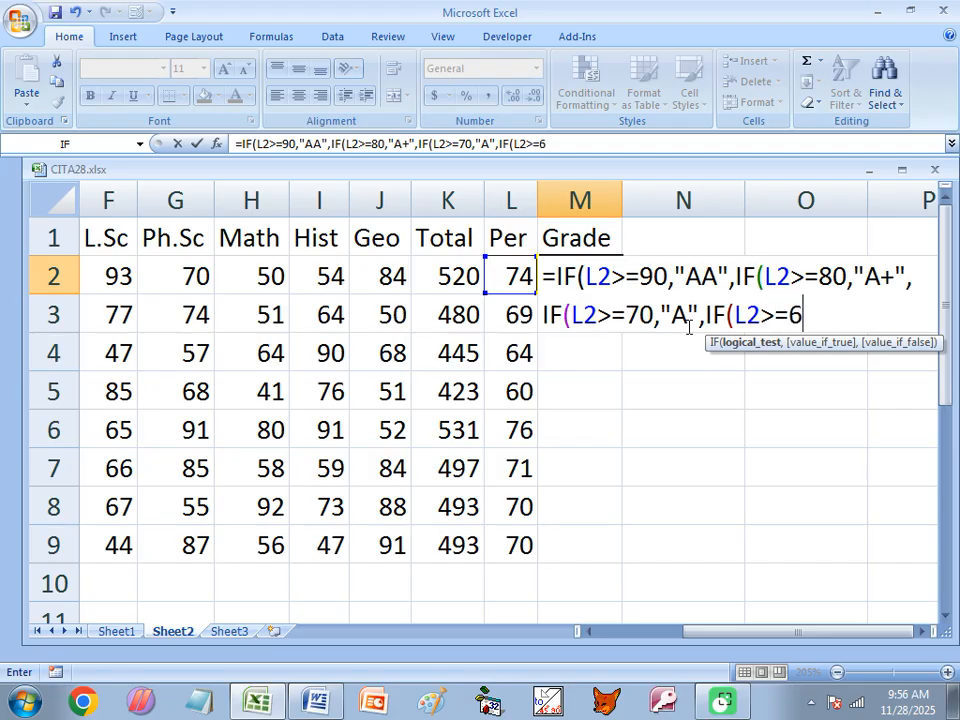
text(0,"B+",I)
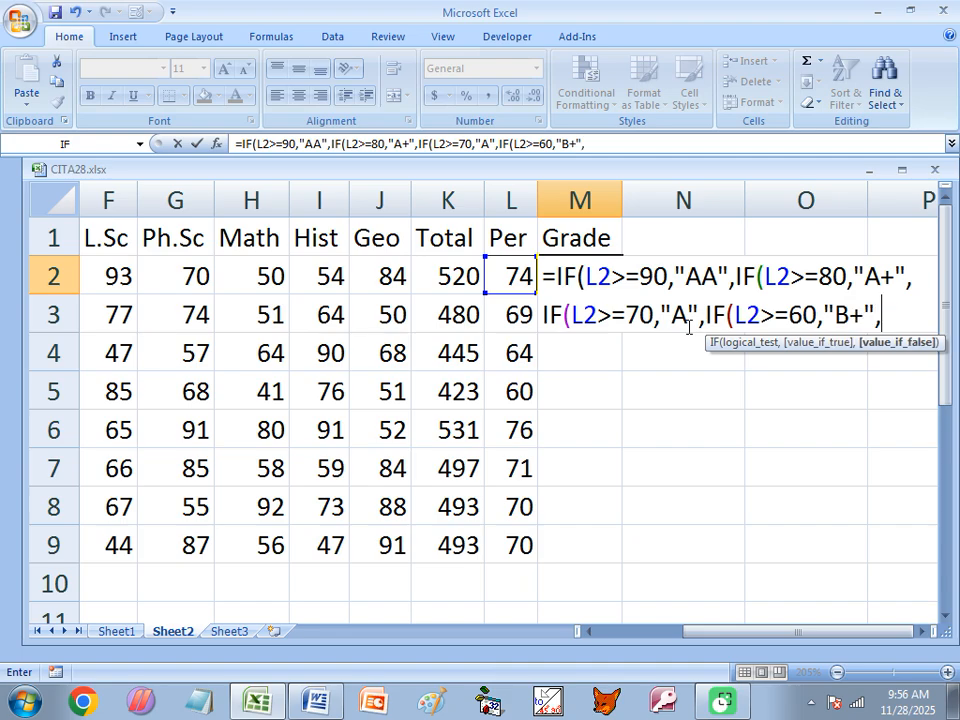
text(F)
key(Tab)
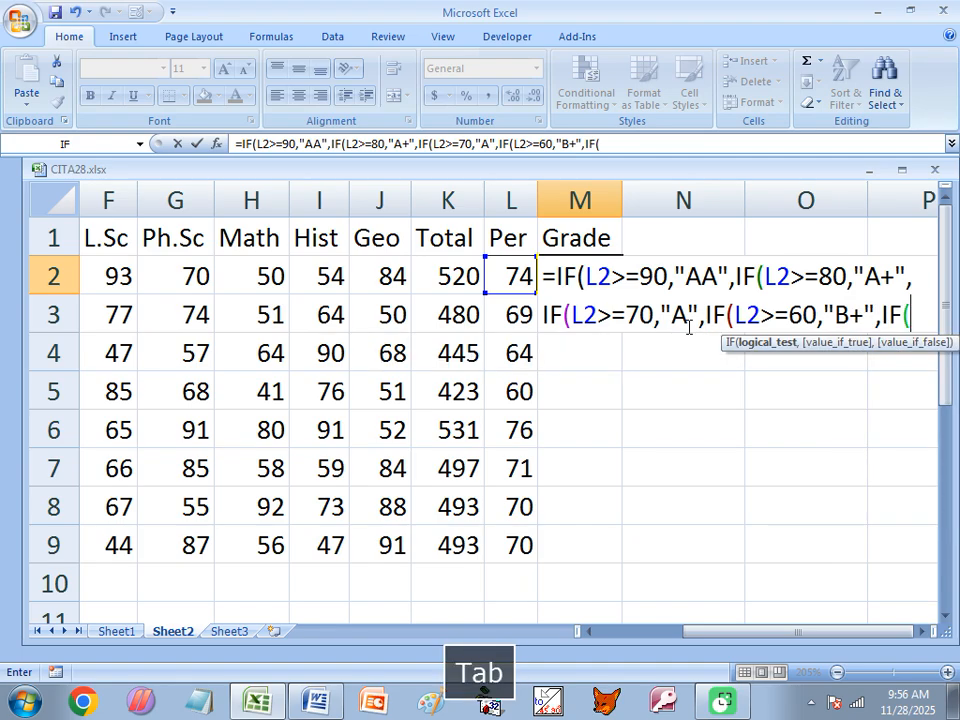
text(L2>=)
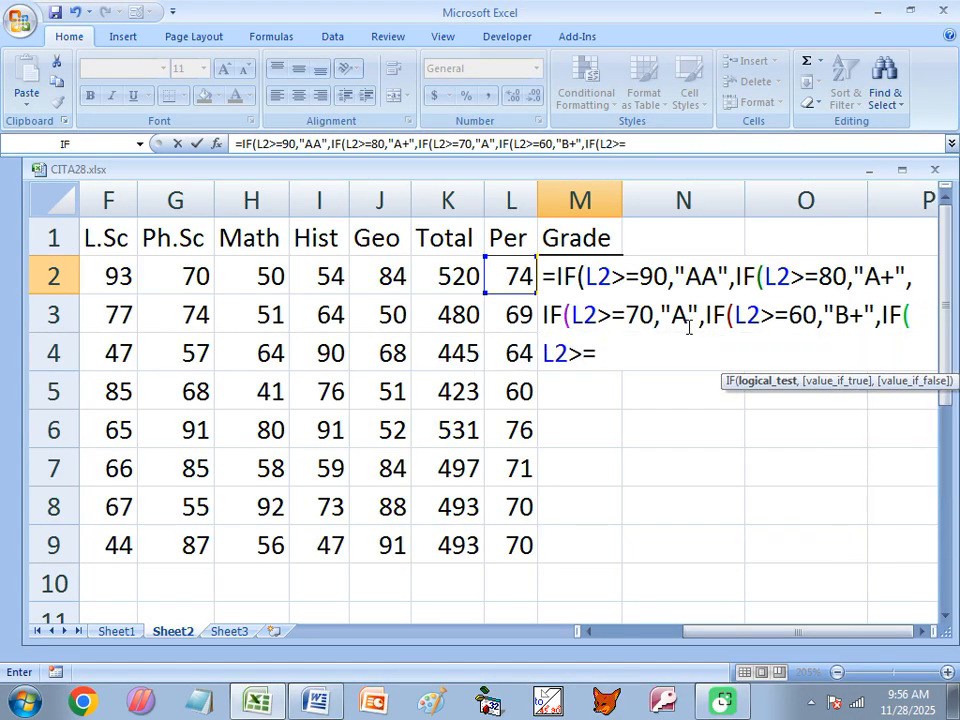
text(50,"B)
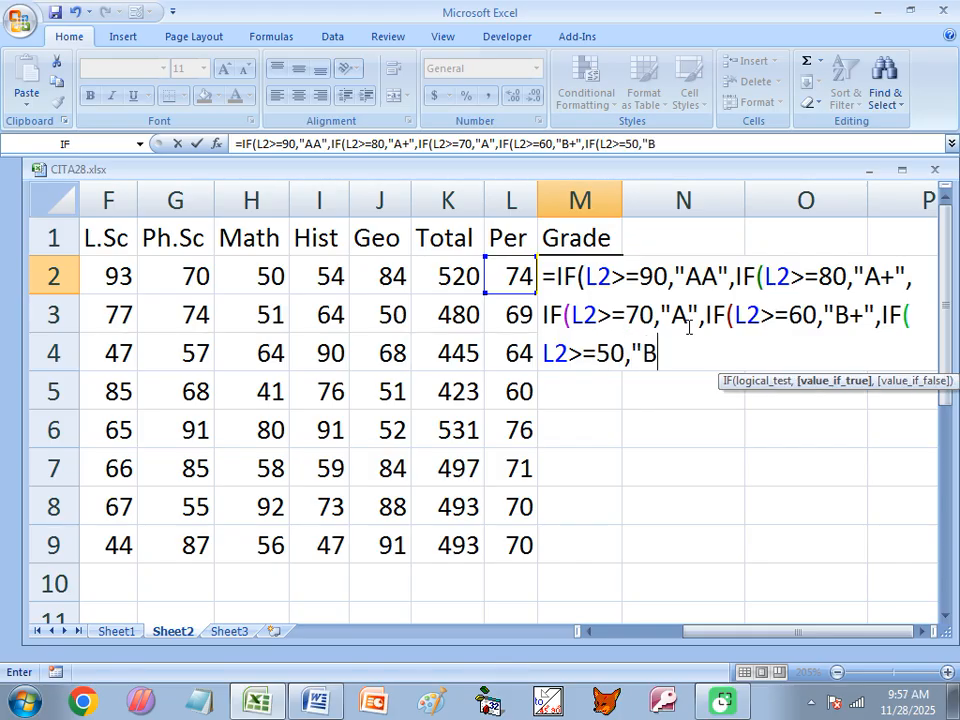
text(",IF)
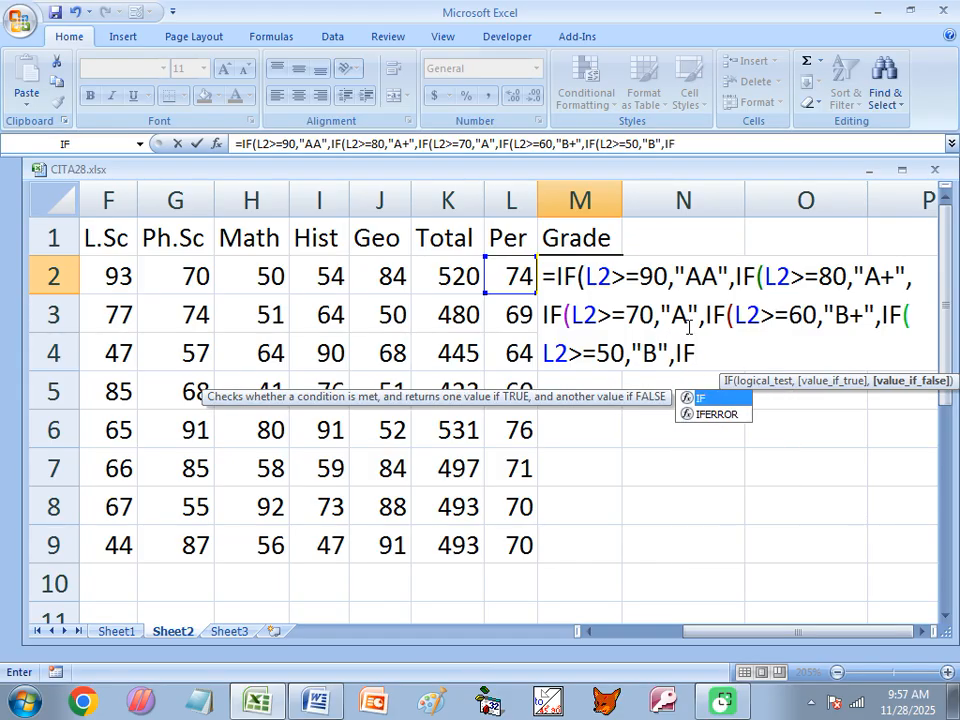
key(Tab)
text(L2>)
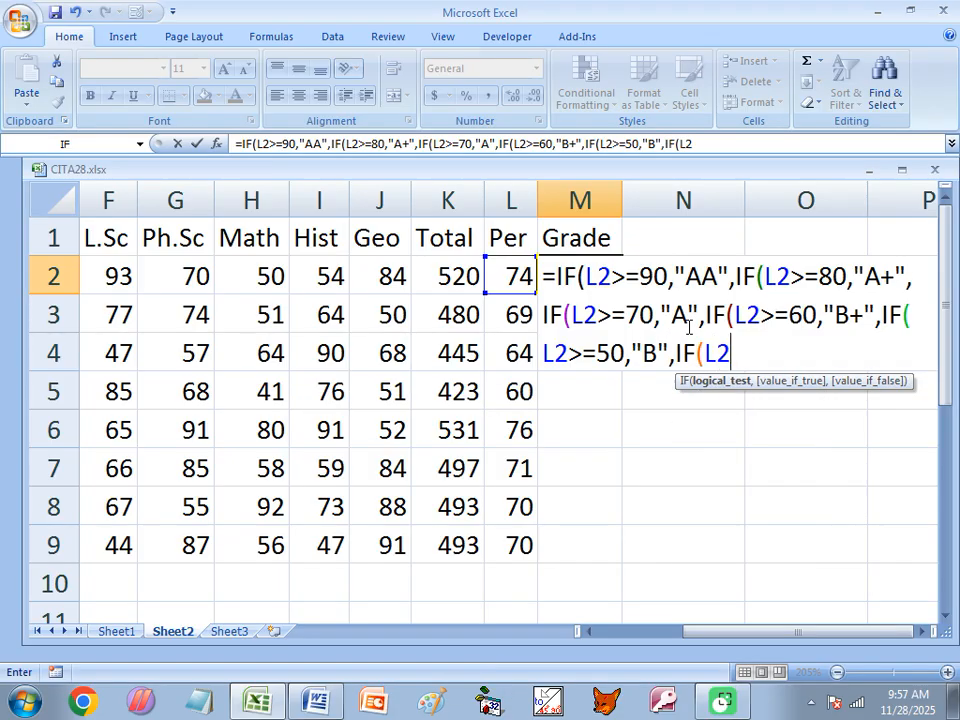
text(=40,)
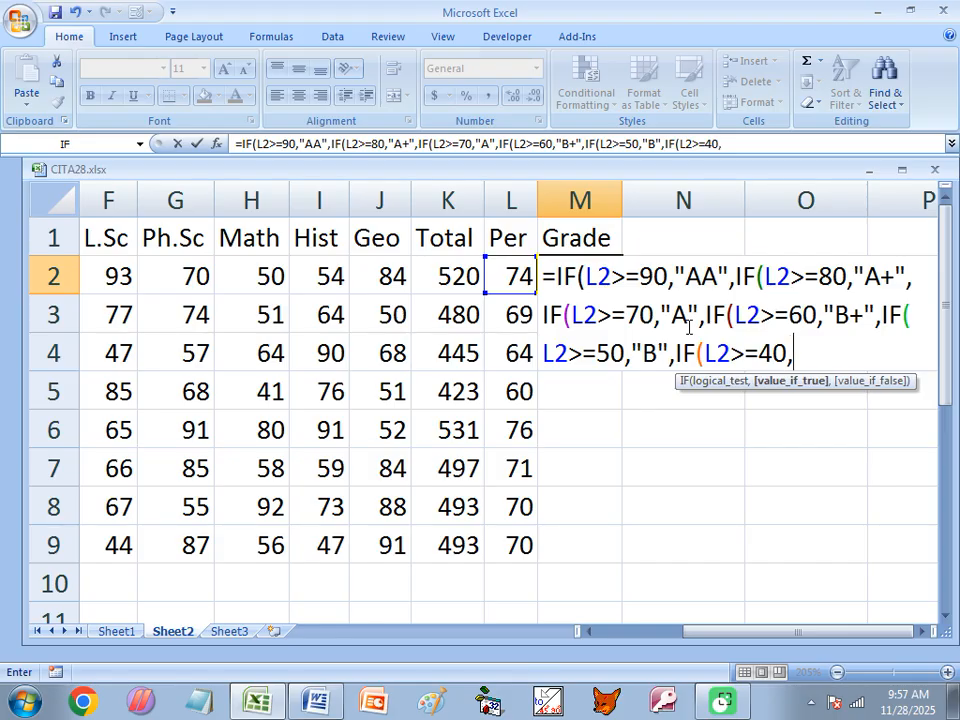
text("C+",IF)
Finish with C for 30+, D for 25+, else "FAIL", closing all parentheses and entering it
key(Tab)
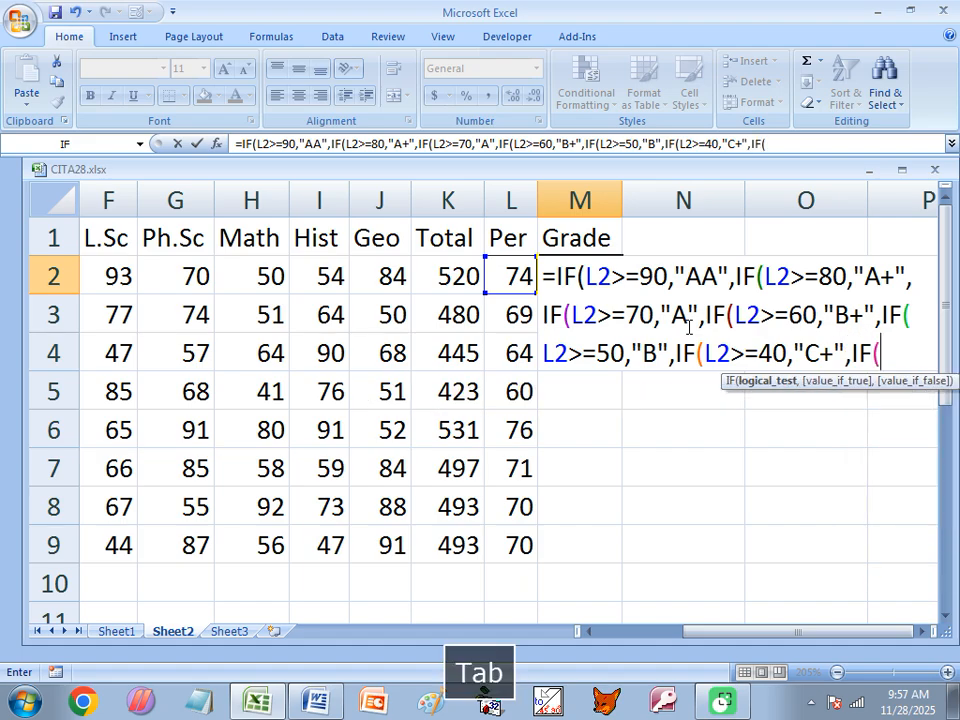
text(L2>=)
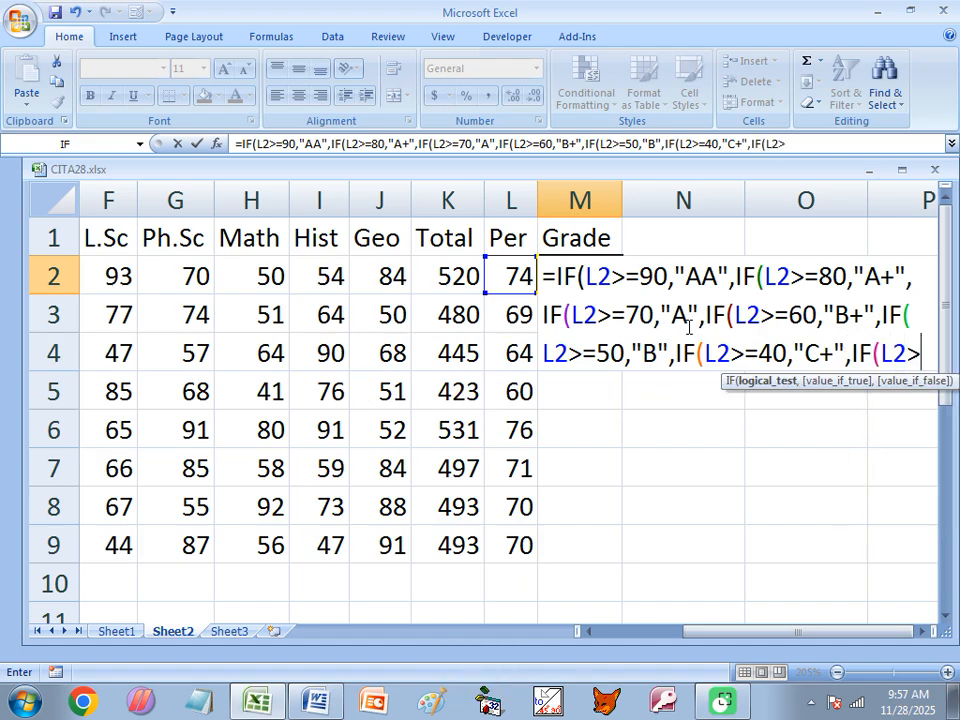
text(30)
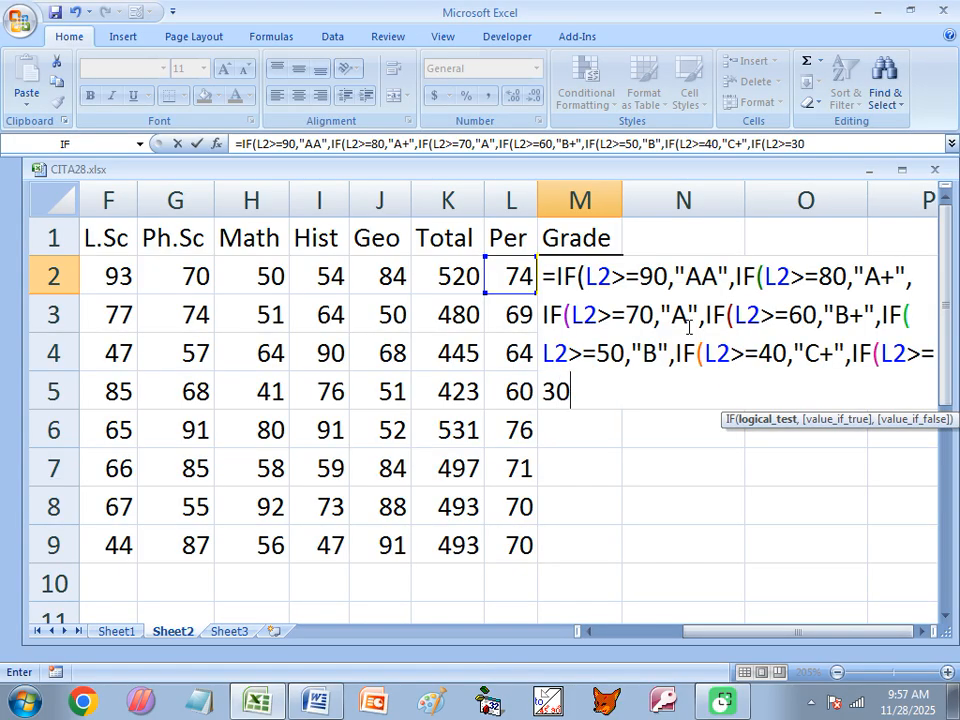
text(,"C")
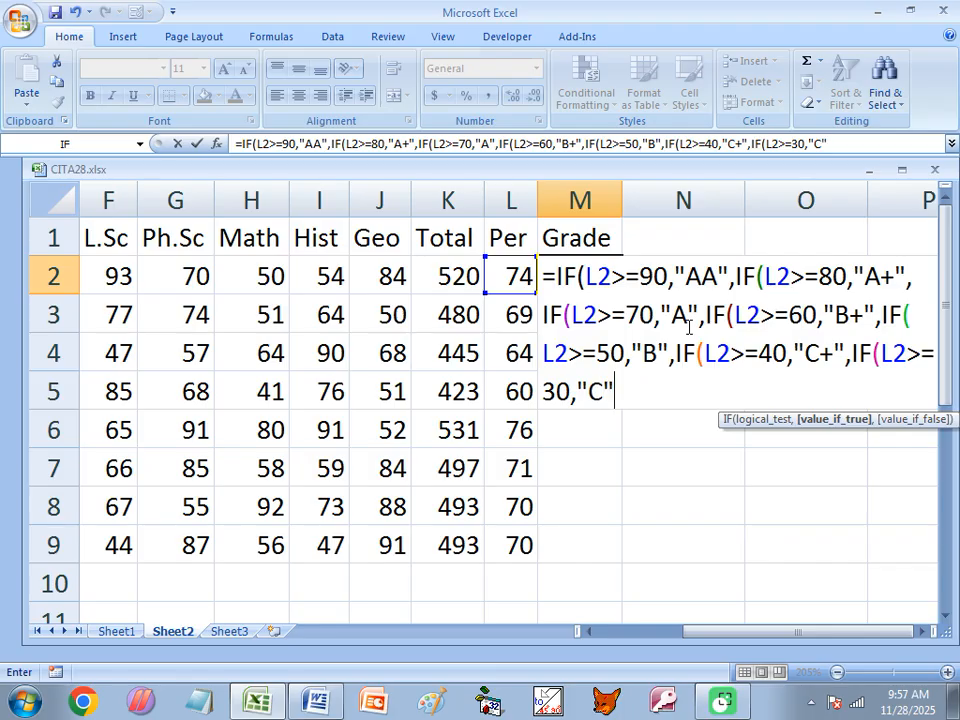
text(,IF)
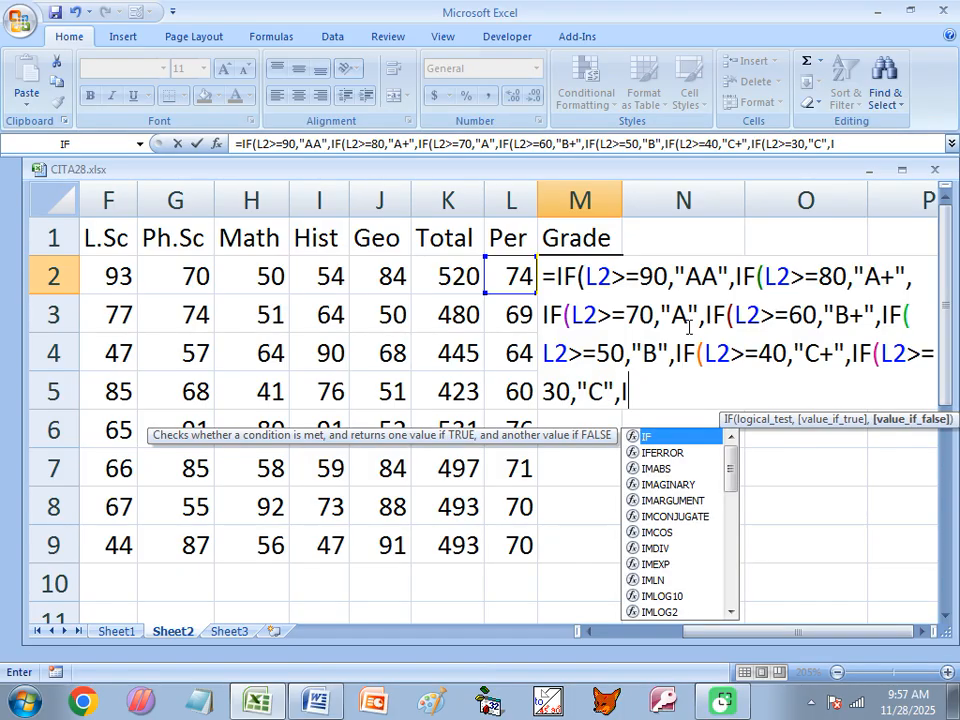
key(Tab)
text(L2>)
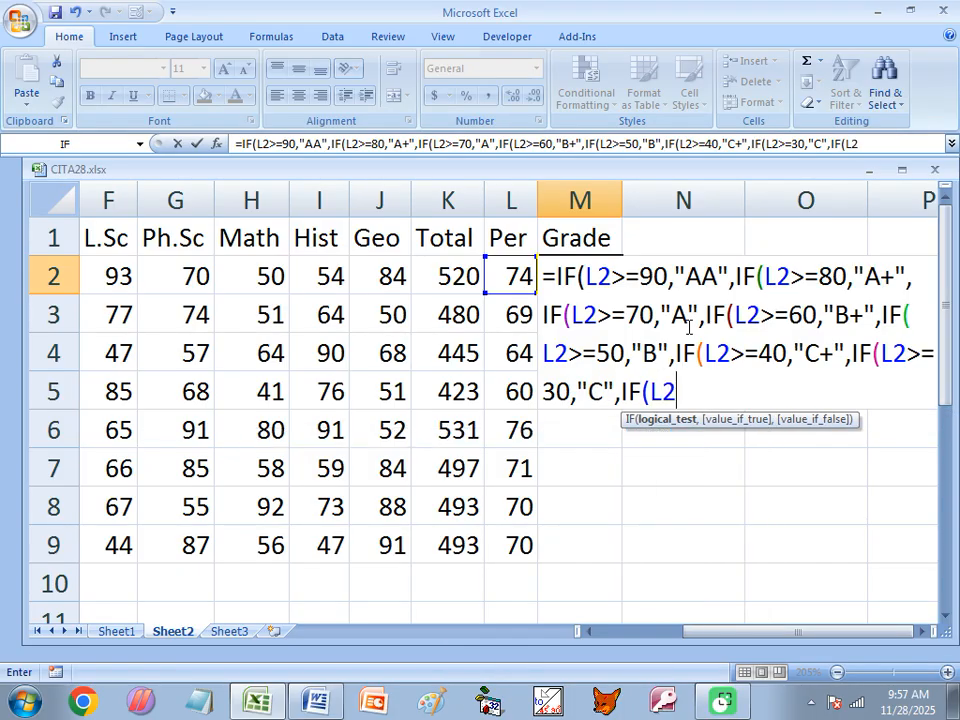
text(=25)
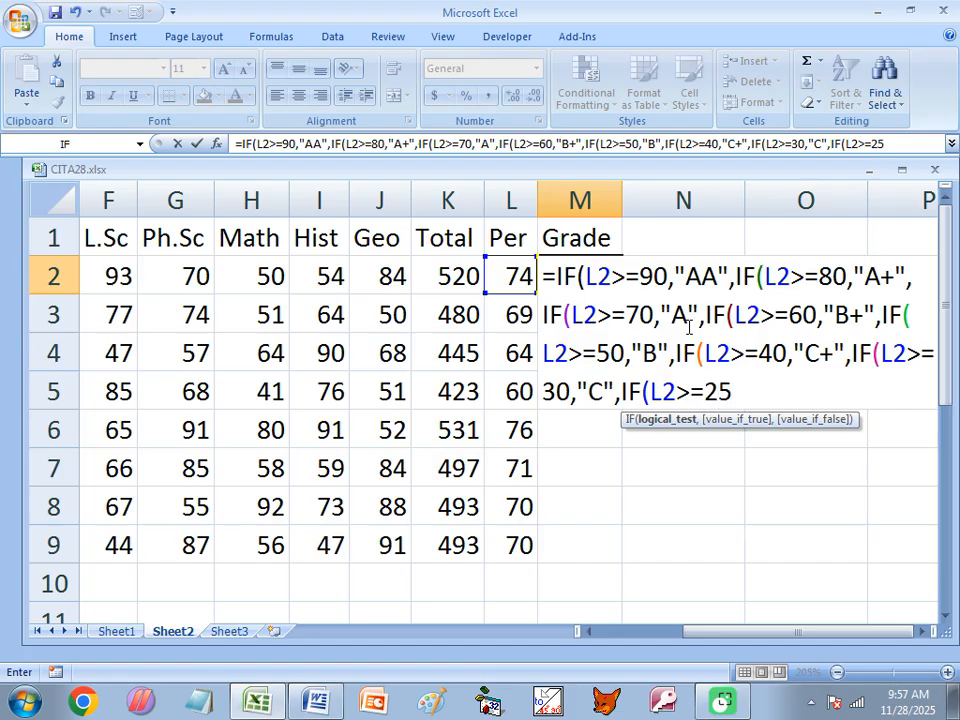
text(,"D")
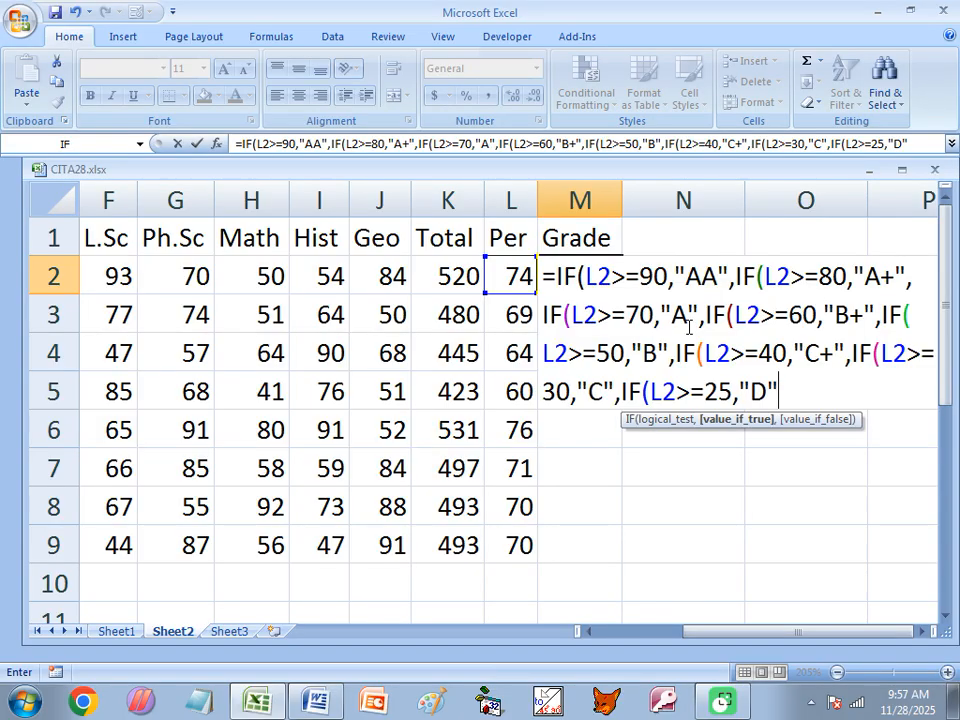
text(,"FAIL)
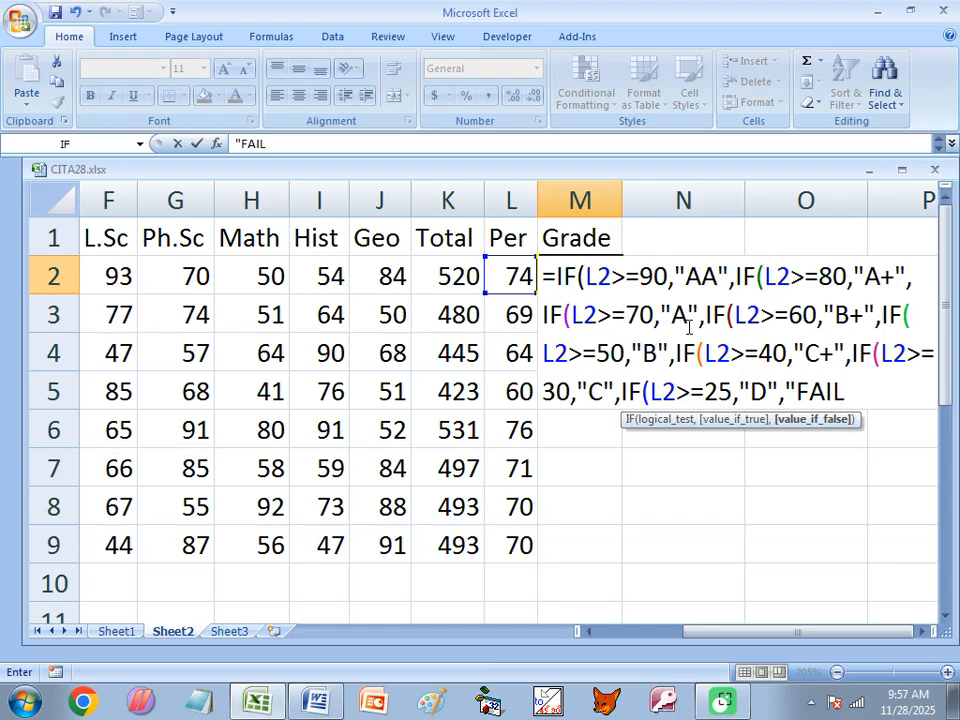
text(")
drag(789, 388, 850, 387)
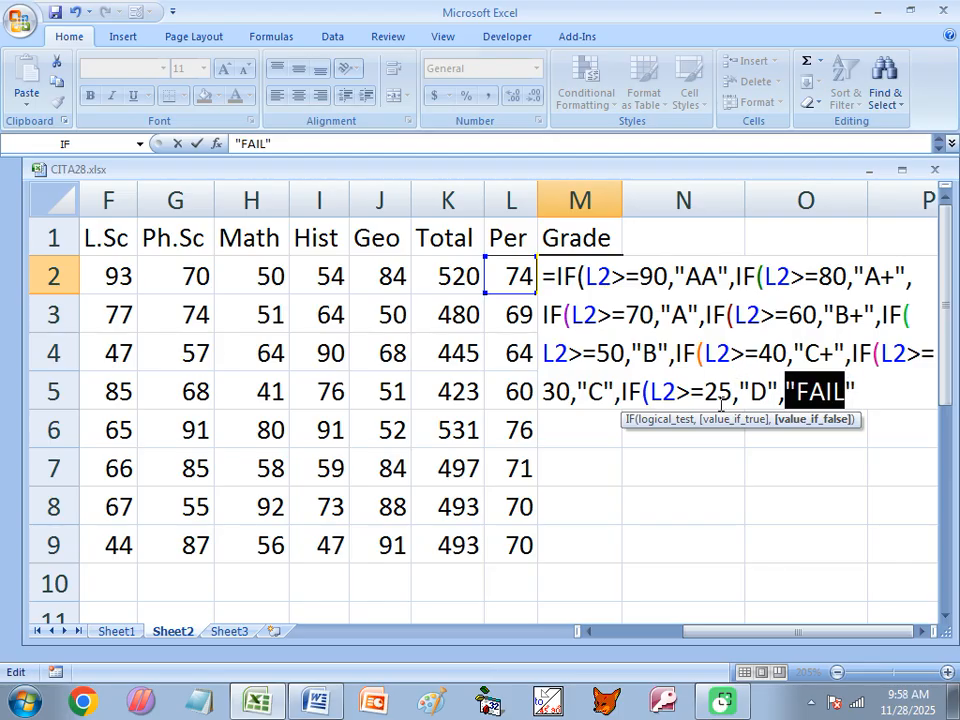
click(650, 292)
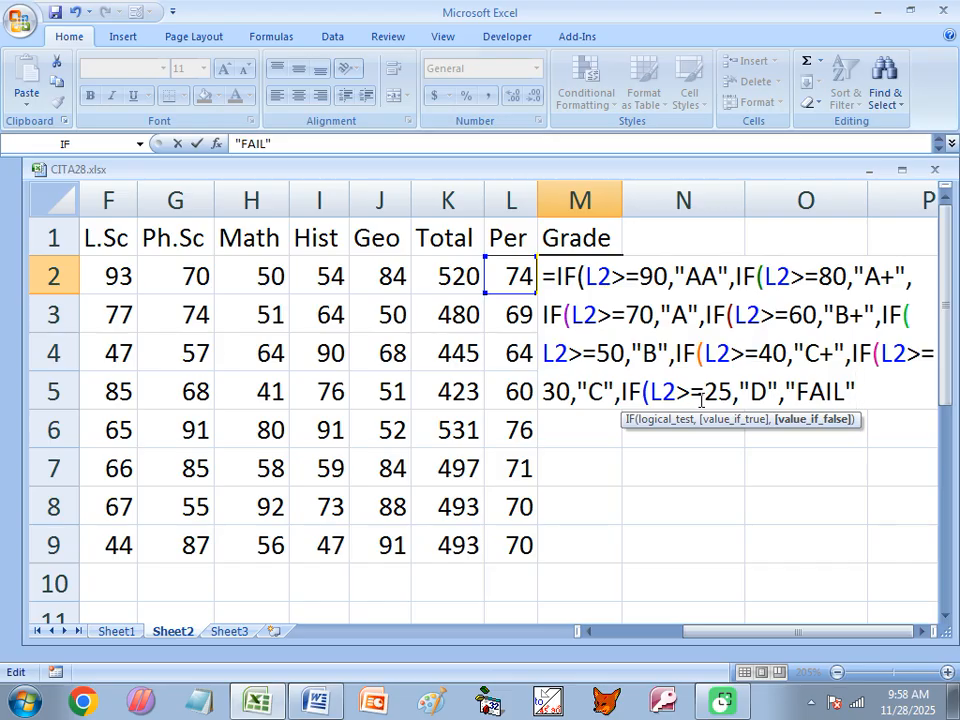
text()))))))))
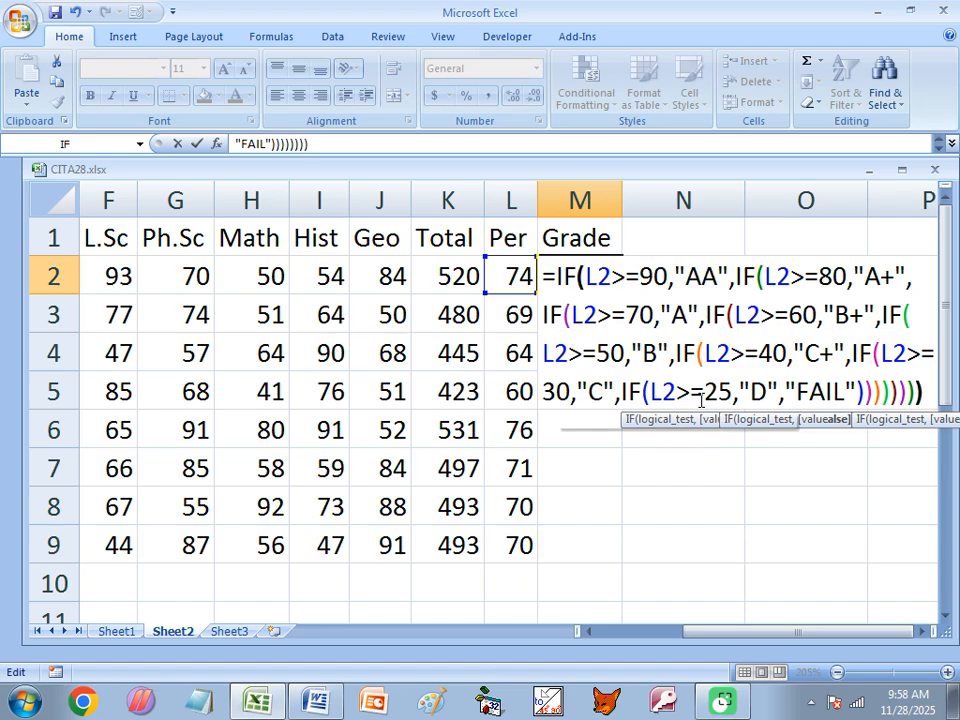
key(Return)
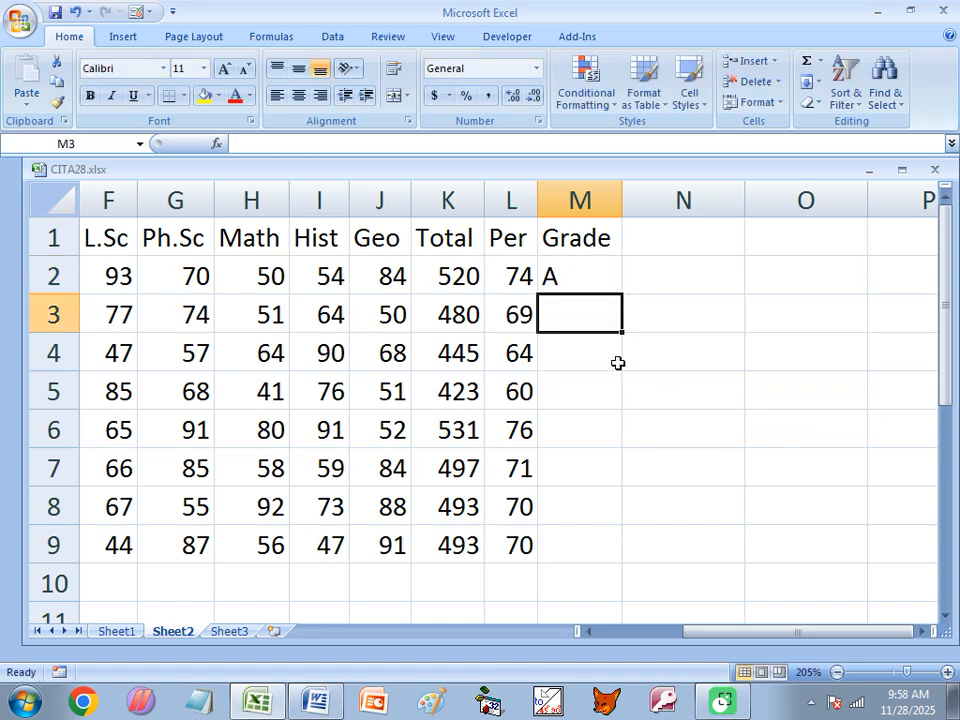
Fill M2's nested grade formula down through M9
click(567, 277)
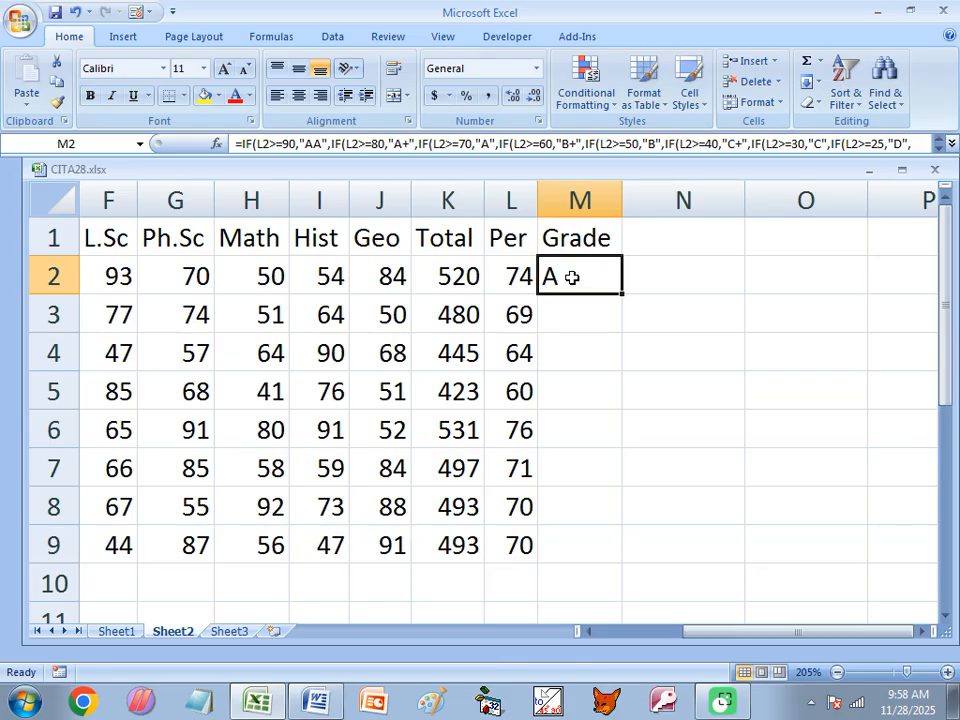
drag(622, 294, 611, 551)
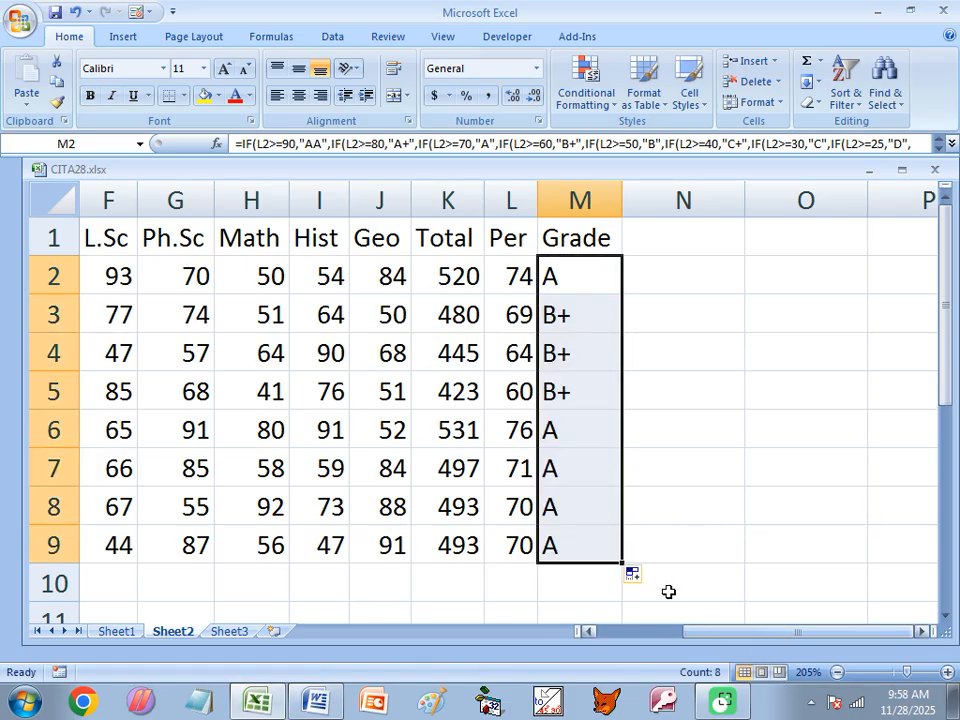
ctrl+scroll(484, 360, down, 2)
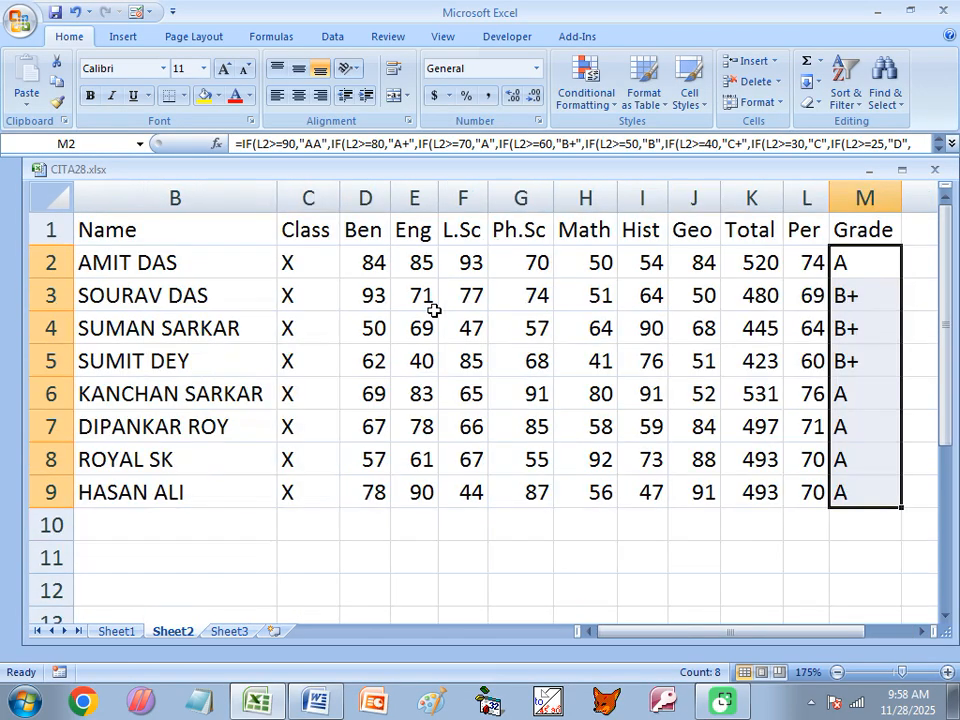
Enter row 5 marks 25, 26, 25, 35, 30, 33, 35 from Ben through Geo
click(368, 361)
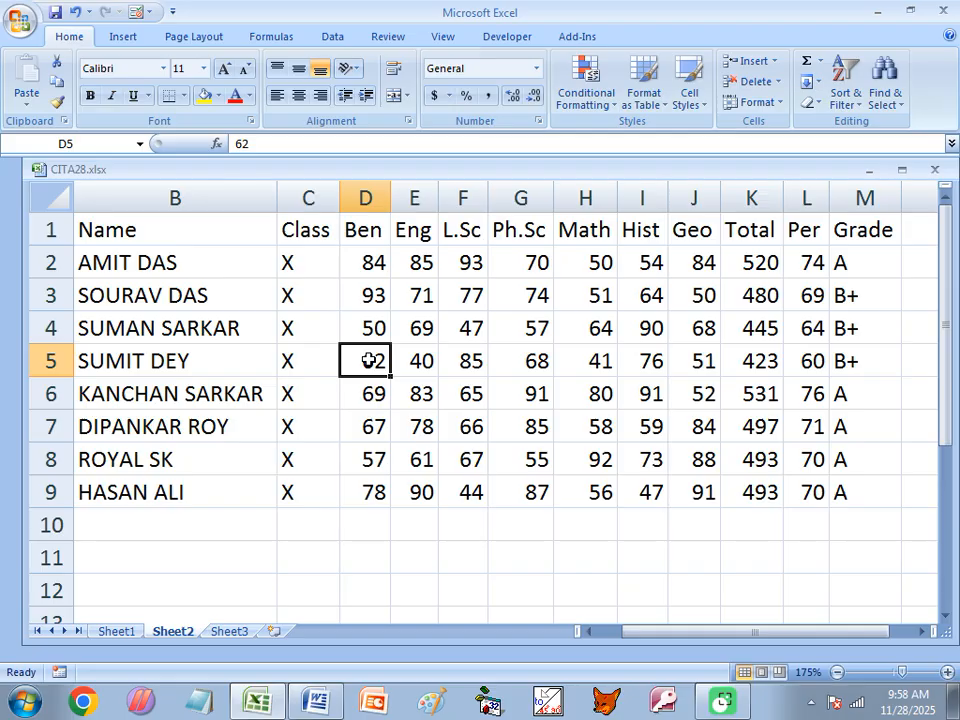
text(2)
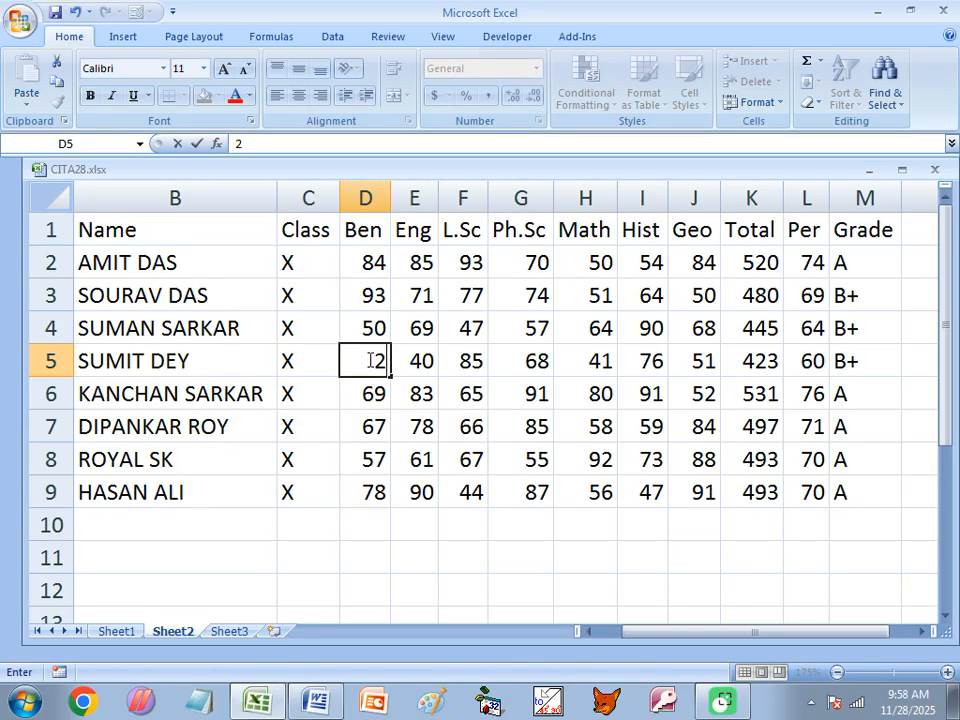
text(5)
key(Tab)
text(26)
key(Tab)
text(24)
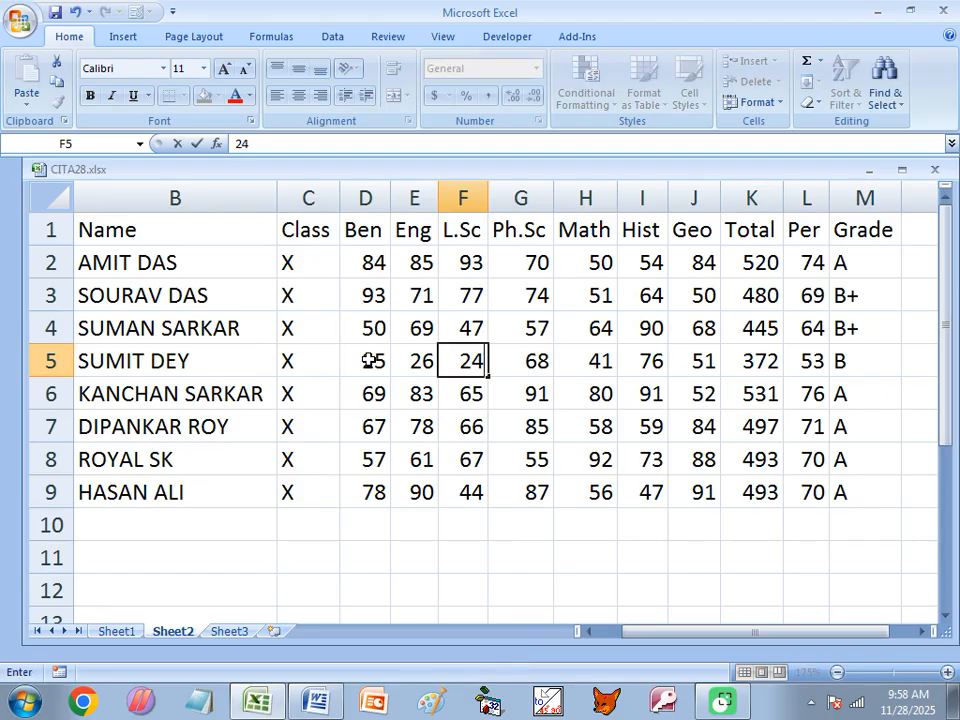
key(BackSpace)
text(5)
key(Tab)
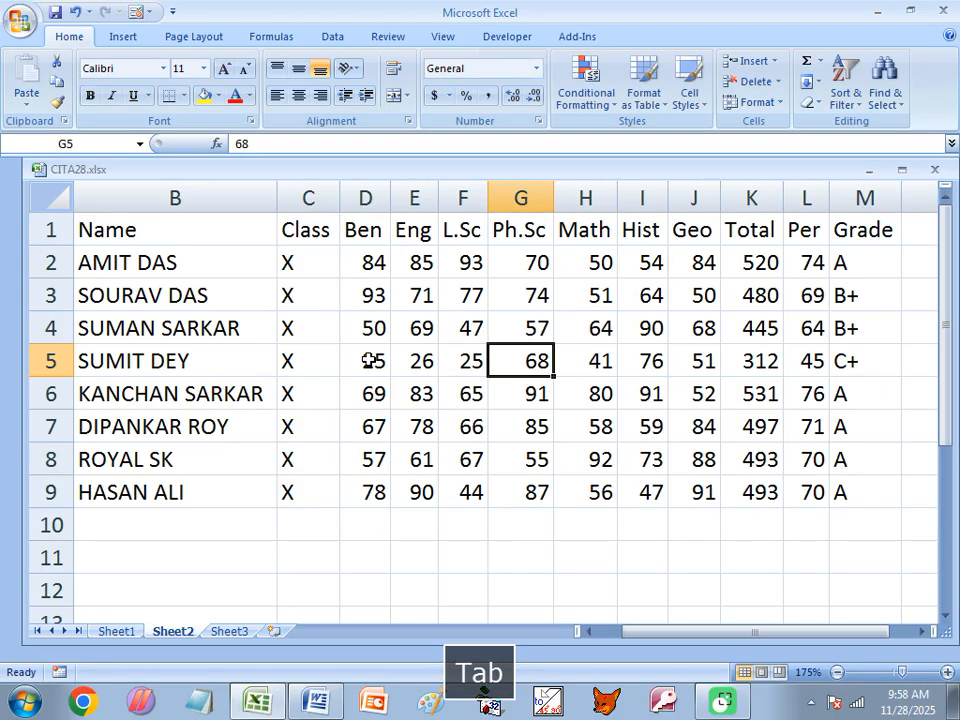
text(35)
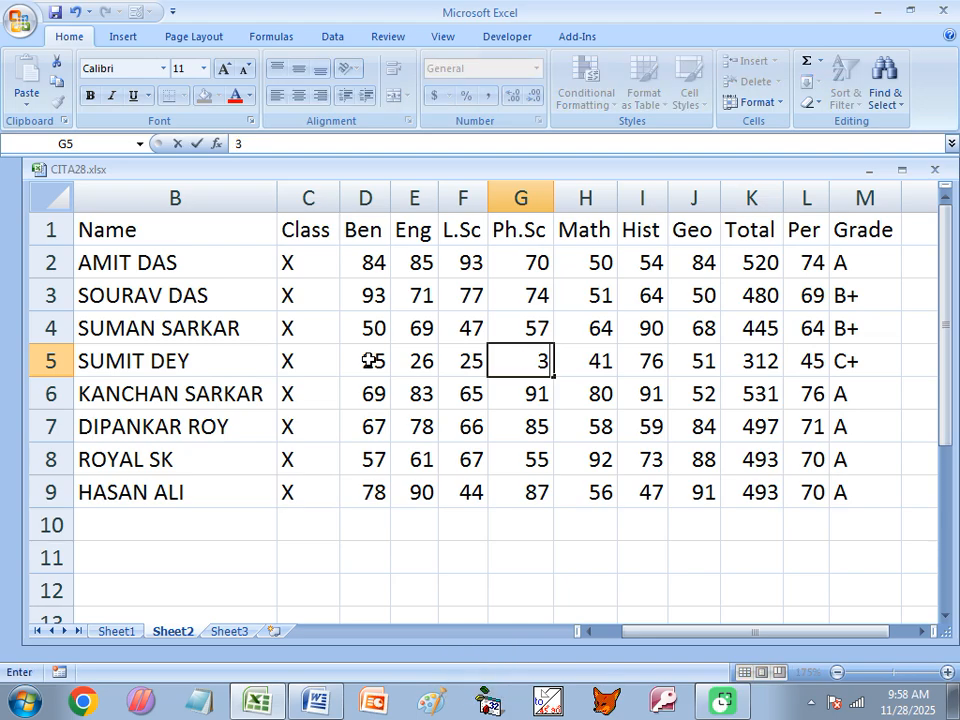
key(Tab)
text(30)
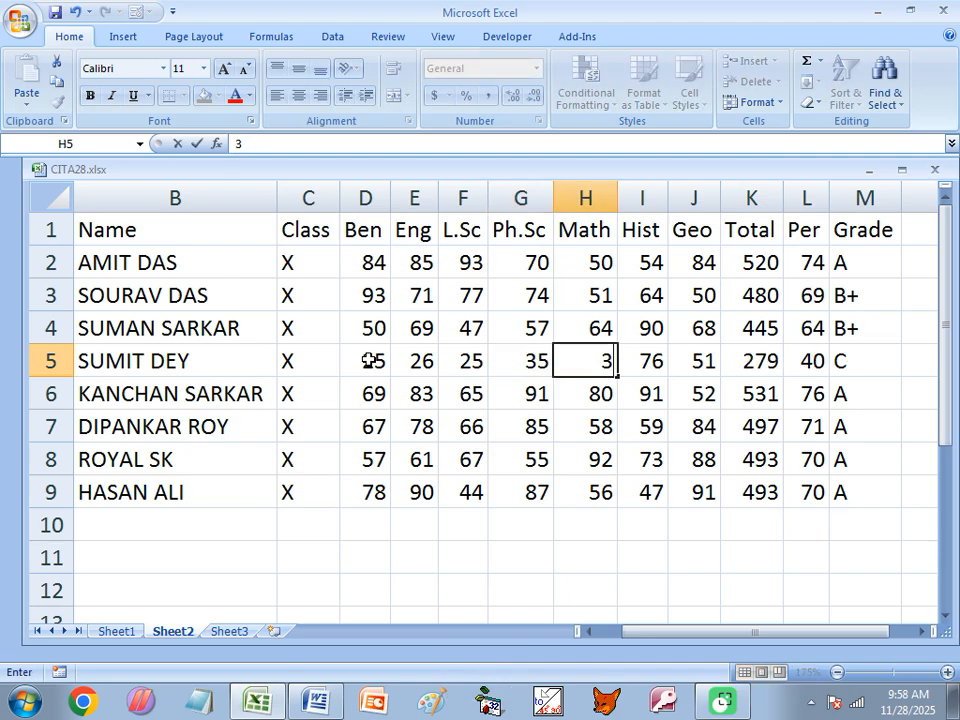
key(Tab)
text(33)
key(Tab)
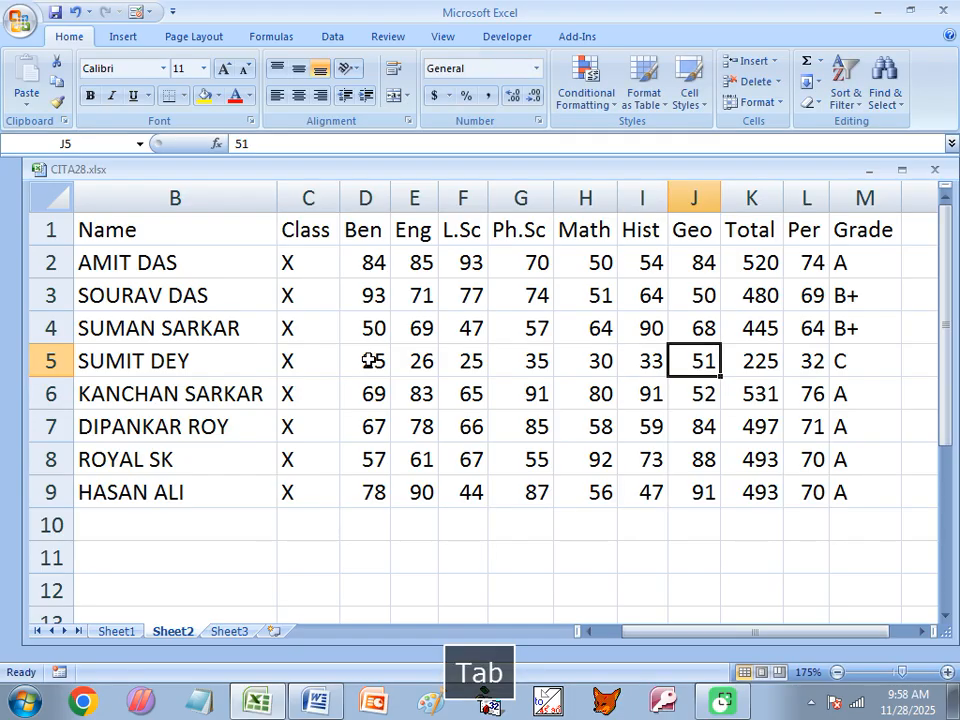
text(35)
key(Tab)
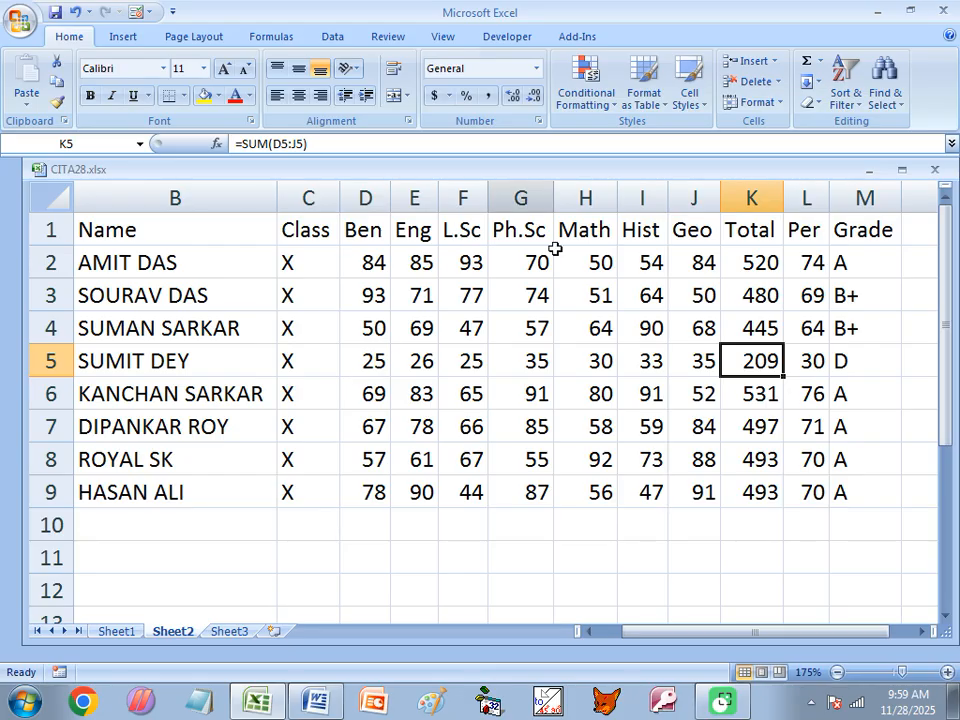
Retype the row 5 Geo mark as 36, then back to 35, giving total 209 and grade D
click(699, 362)
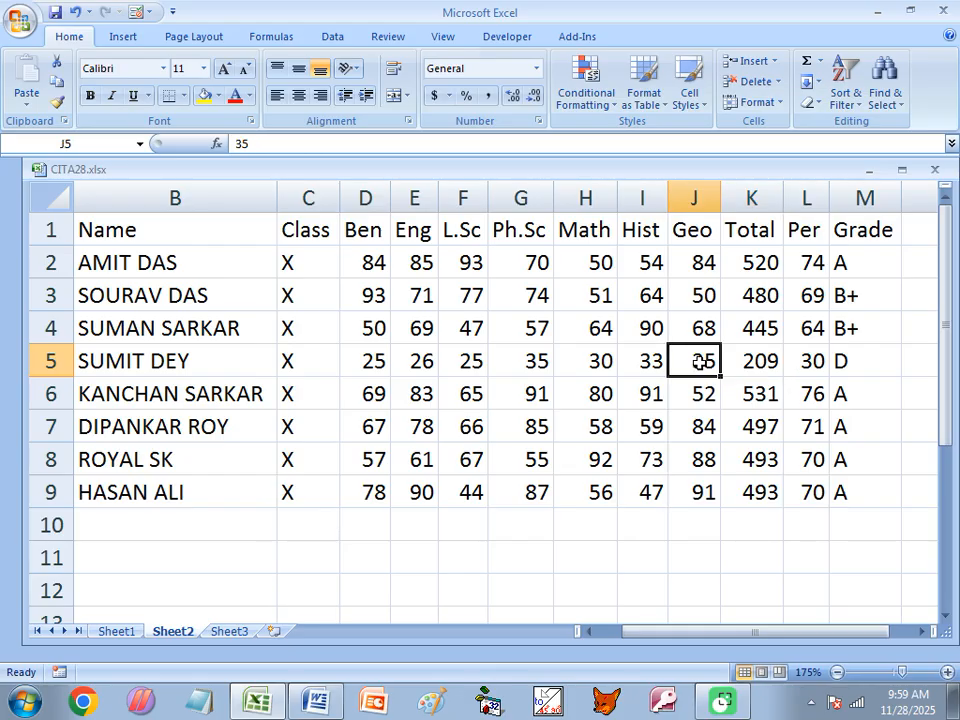
text(36)
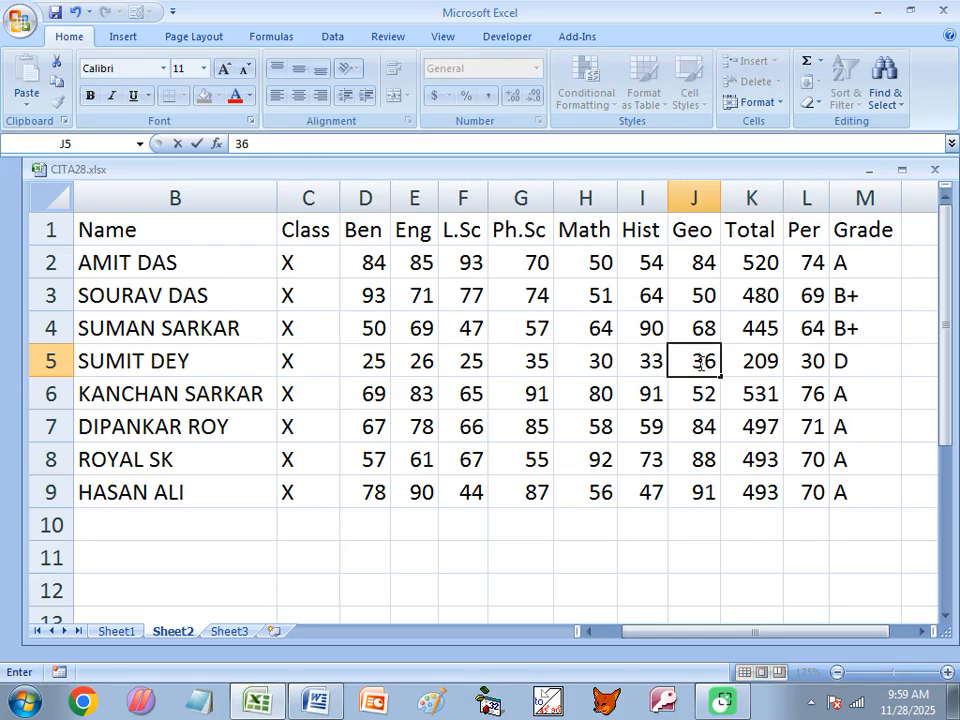
key(Left)
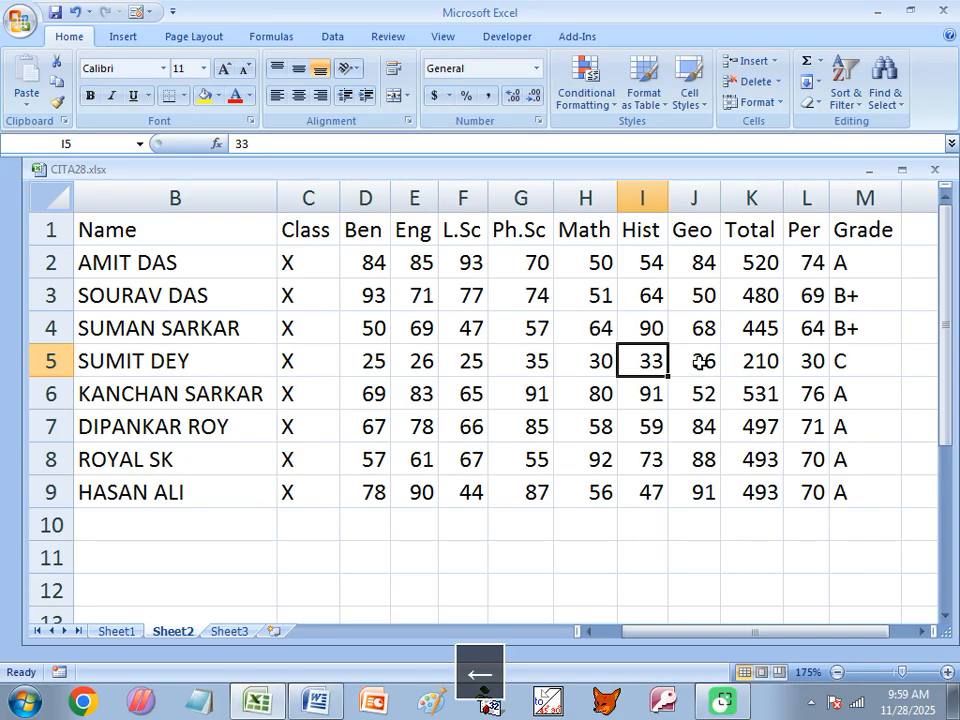
key(Right)
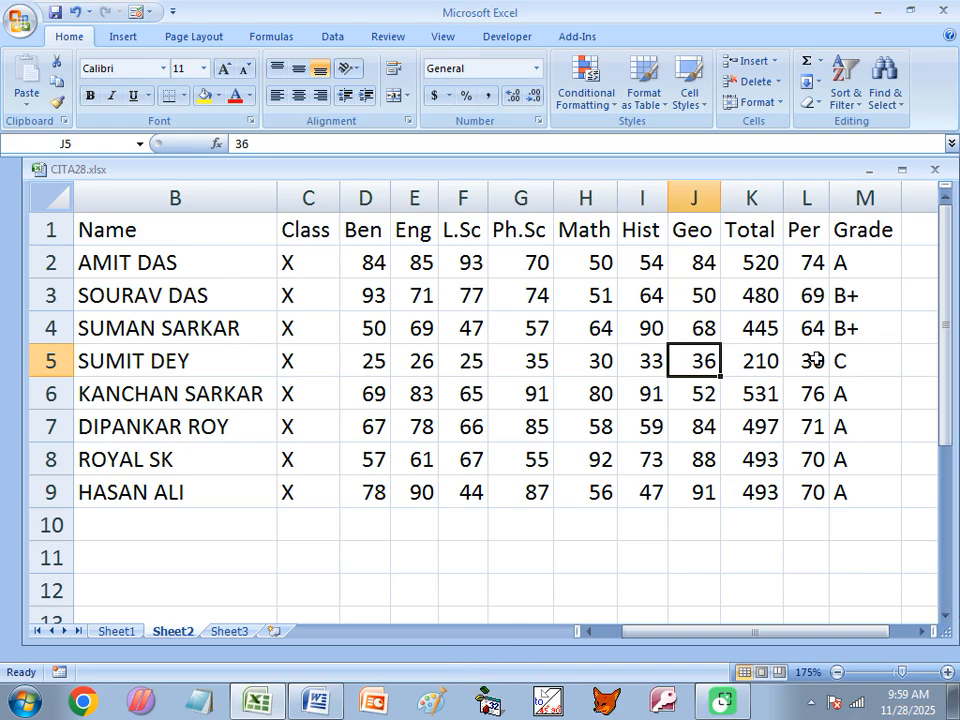
text(35)
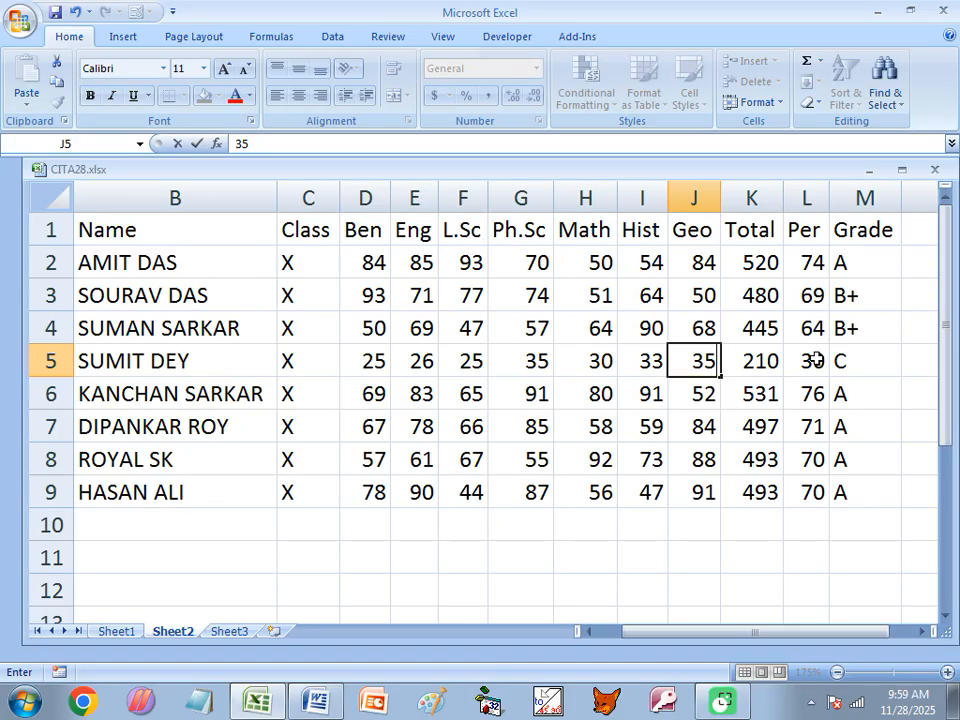
key(Return)
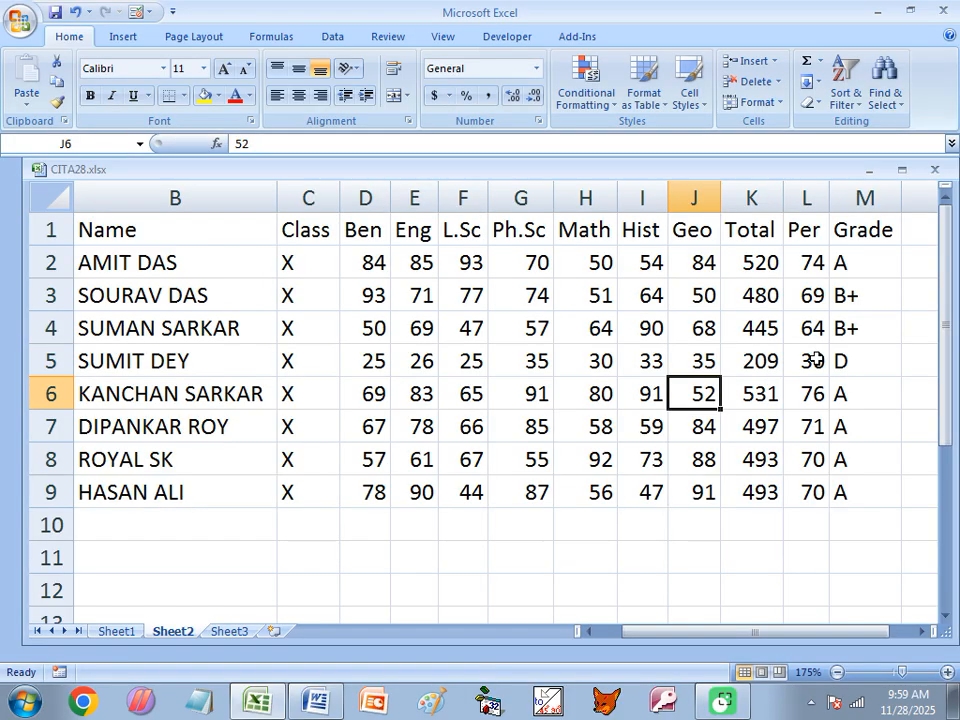
click(816, 360)
Widen column L so Per values show two decimals, e.g. 29.86 in row 5
drag(829, 193, 849, 193)
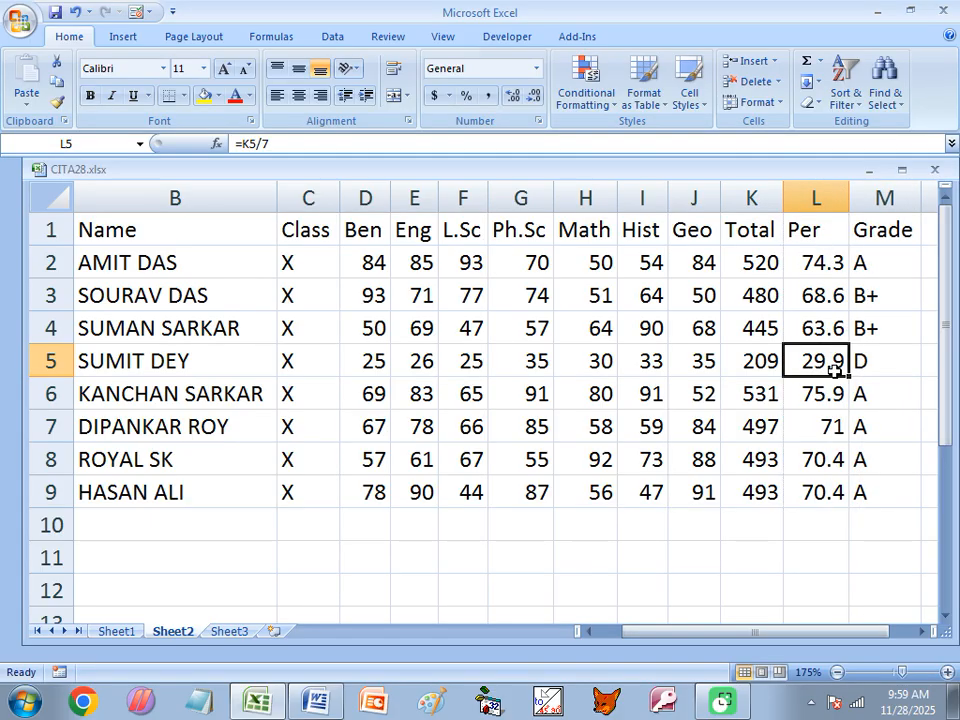
mouse_move(848, 192)
mouse_down()
mouse_move(838, 192)
mouse_move(858, 193)
mouse_up()
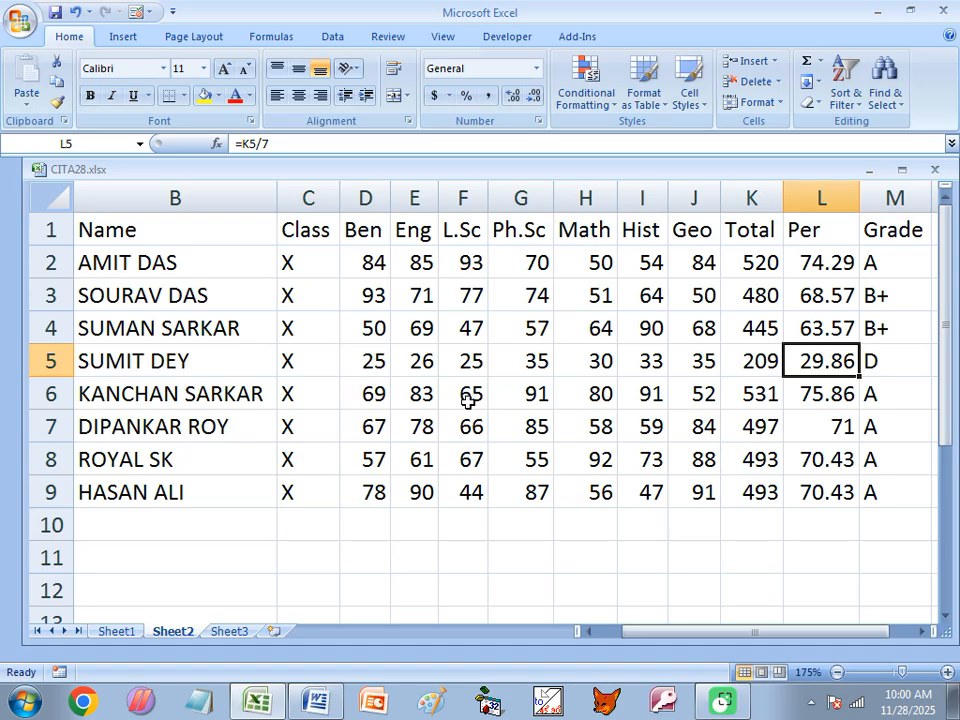
Enter low marks of 10 and 11 in row 5's first subjects to test the FAIL grade
click(383, 362)
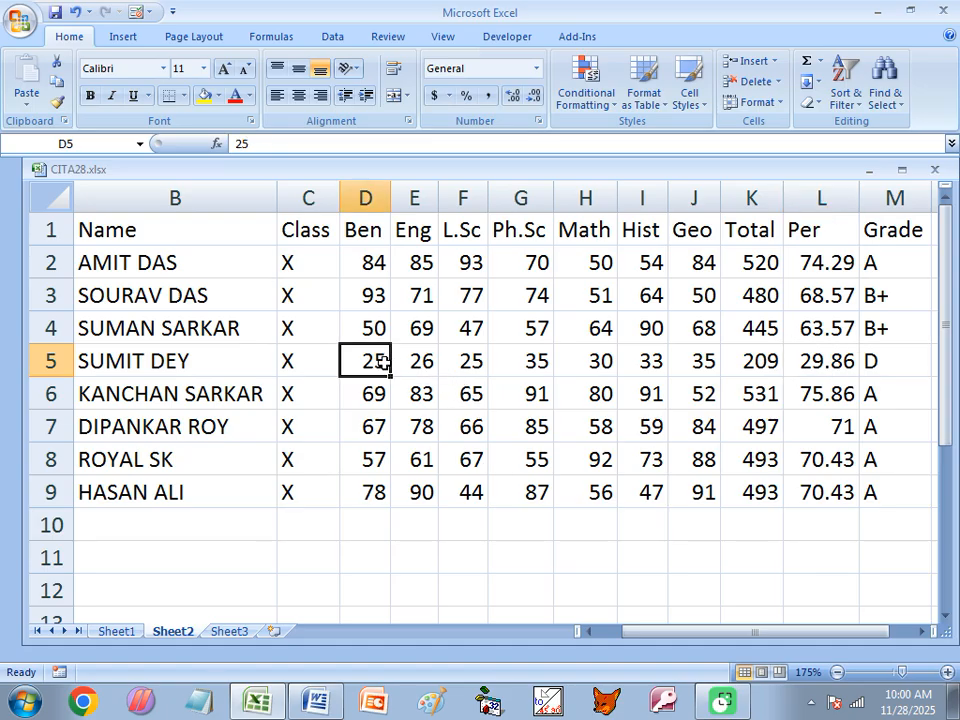
text(10)
key(Tab)
text(1)
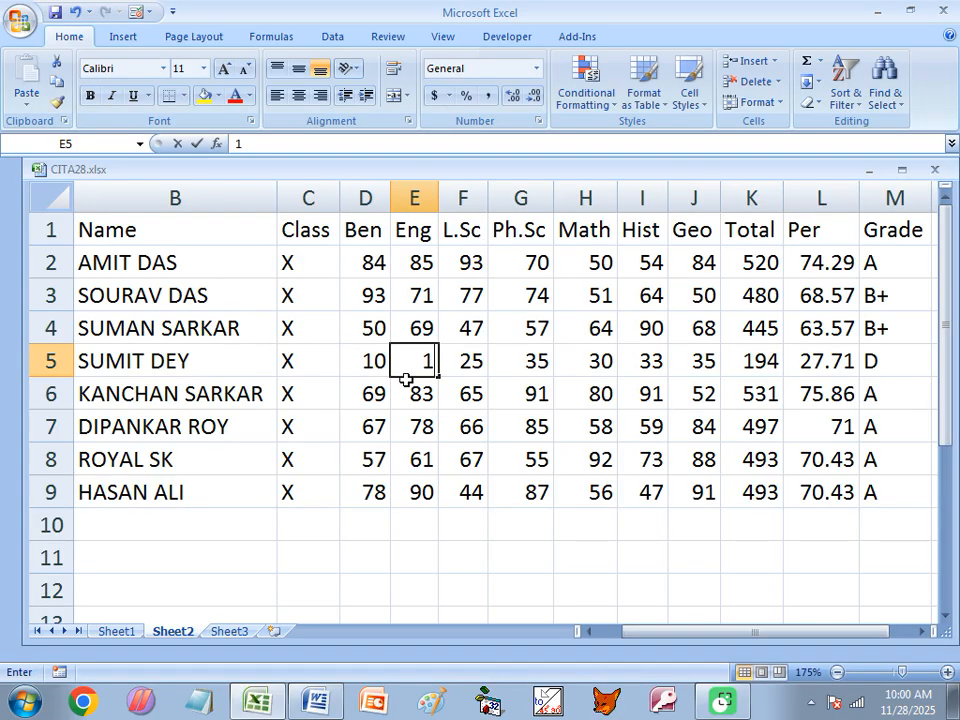
text(0)
key(Tab)
text(10)
key(Tab)
text(1)
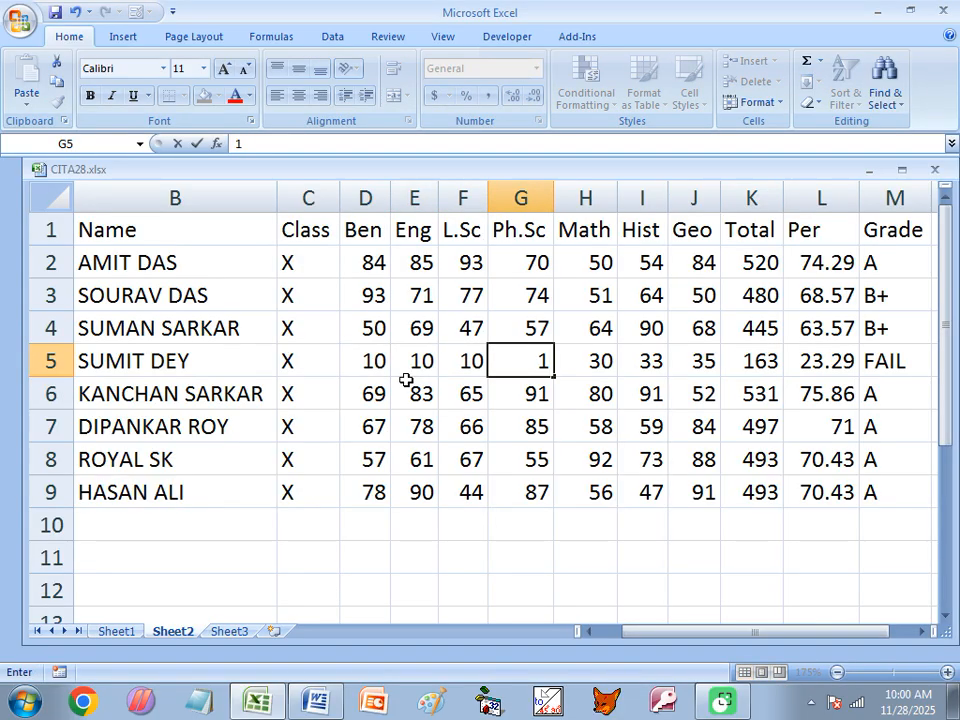
text(1)
key(Tab)
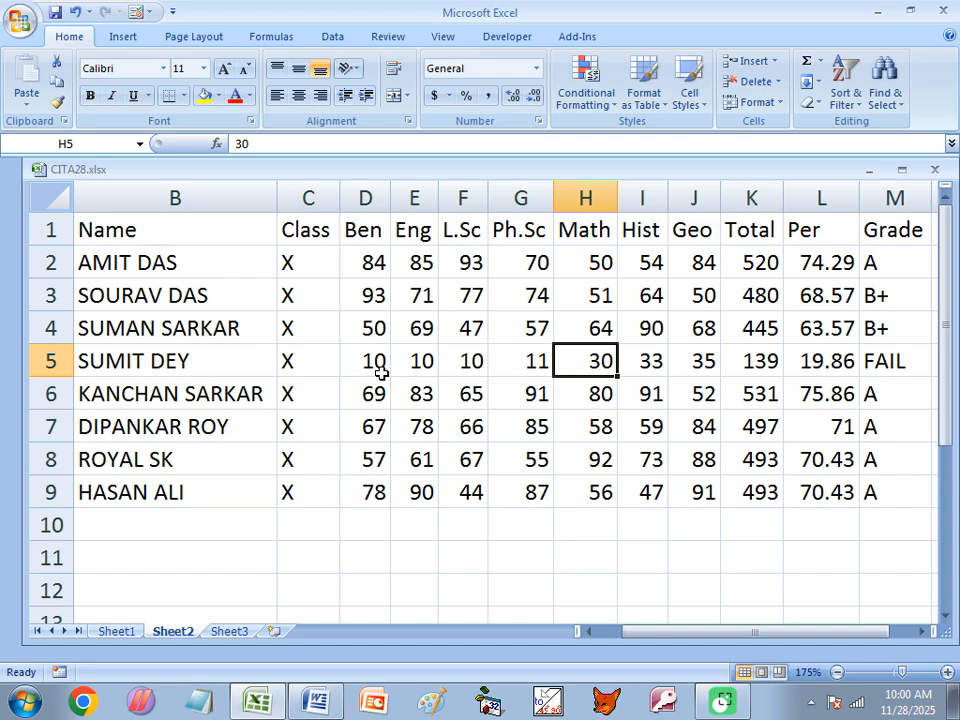
Enter row 5 marks 85, 95, 88, 77, 55, 78, 87 for a 565 total and A+
click(381, 361)
text(85)
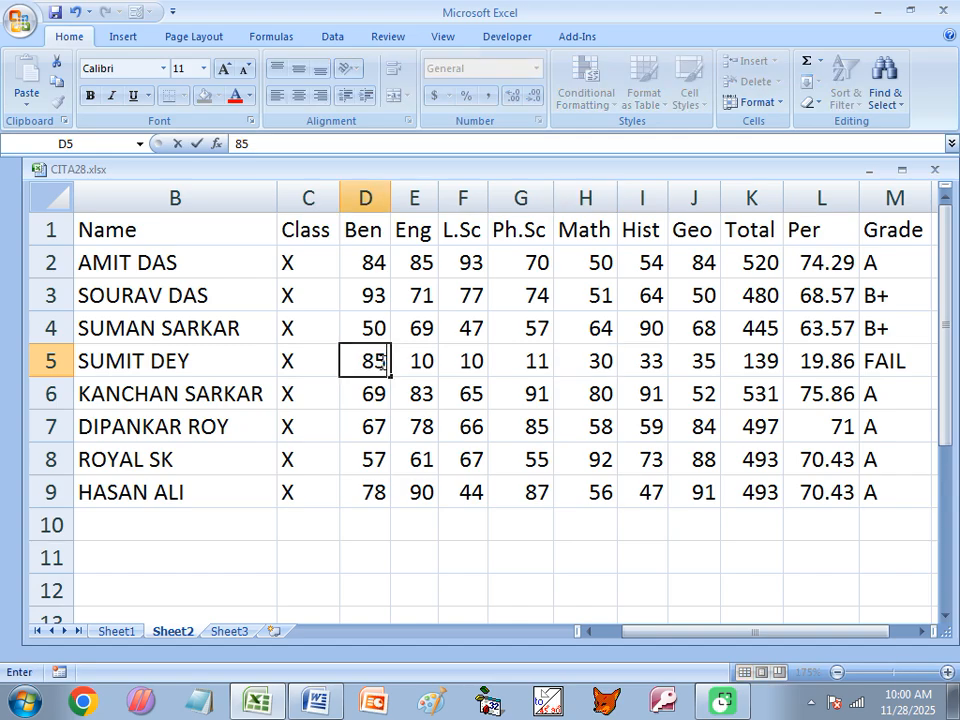
key(Tab)
text(95)
key(Tab)
text(88)
key(Tab)
text(77)
key(Tab)
text(55)
key(Tab)
text(78)
key(Tab)
text(87)
key(Tab)
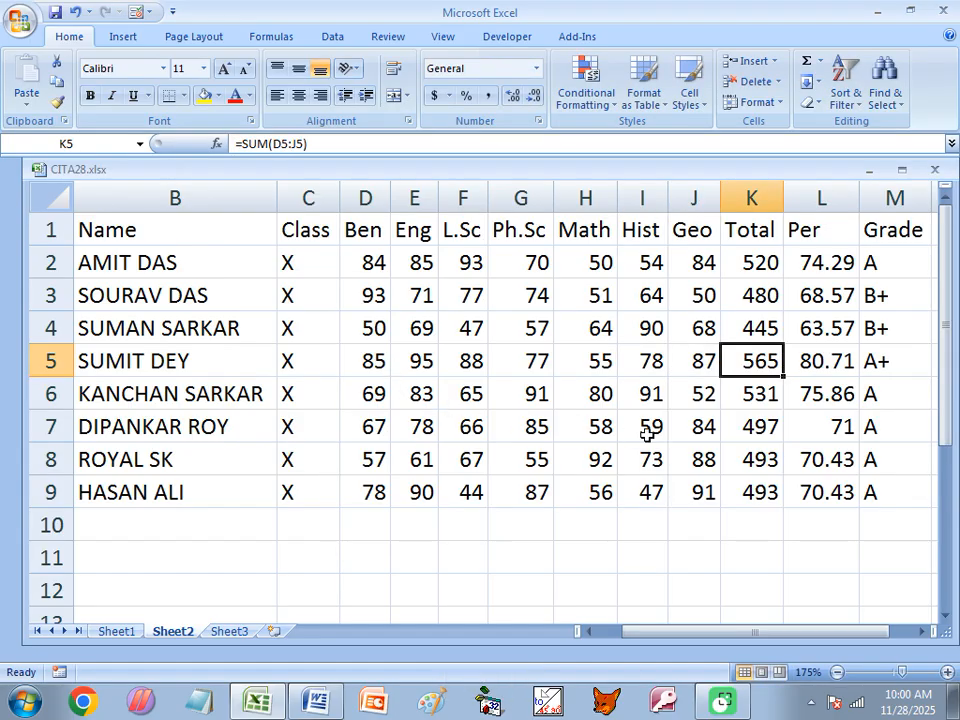
Maximise the workbook, check M2's grade formula, and bring the Word notes forward
drag(748, 633, 771, 633)
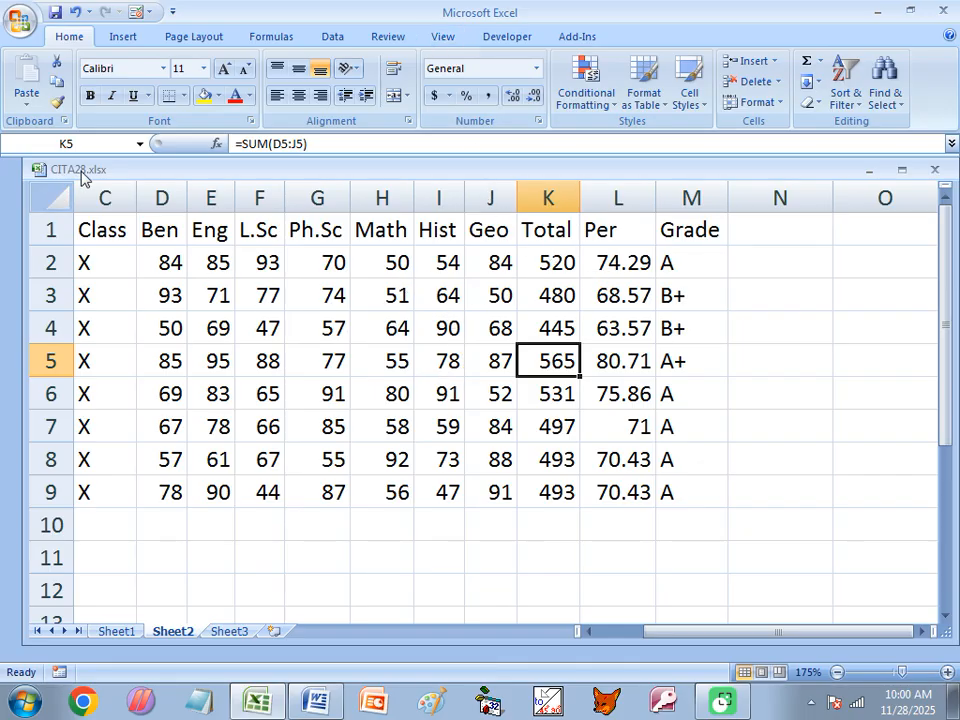
double_click(110, 172)
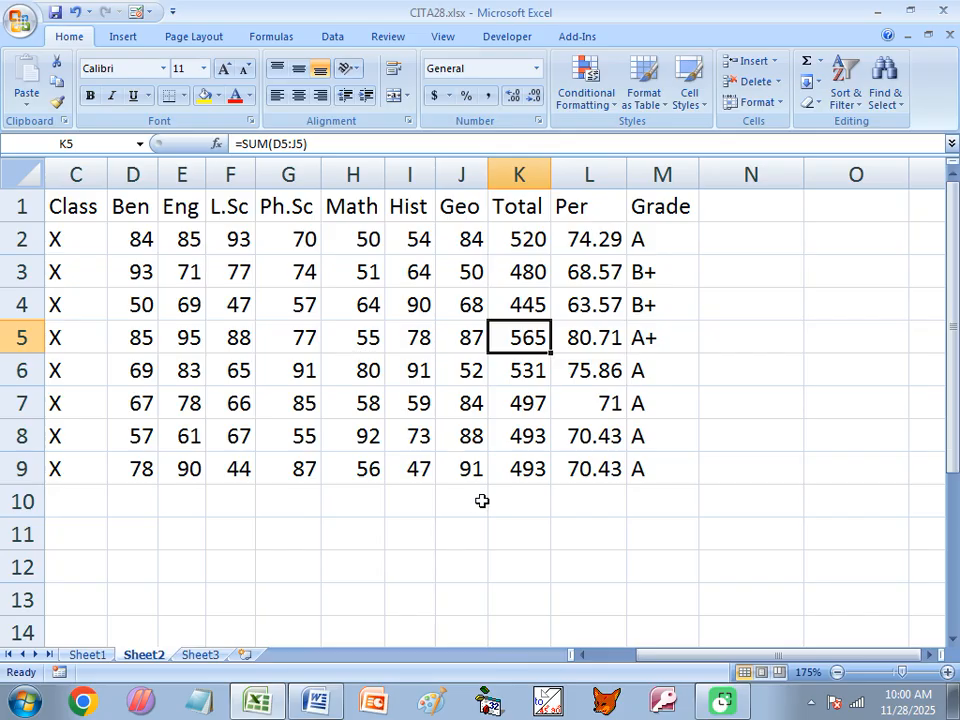
click(672, 238)
click(316, 700)
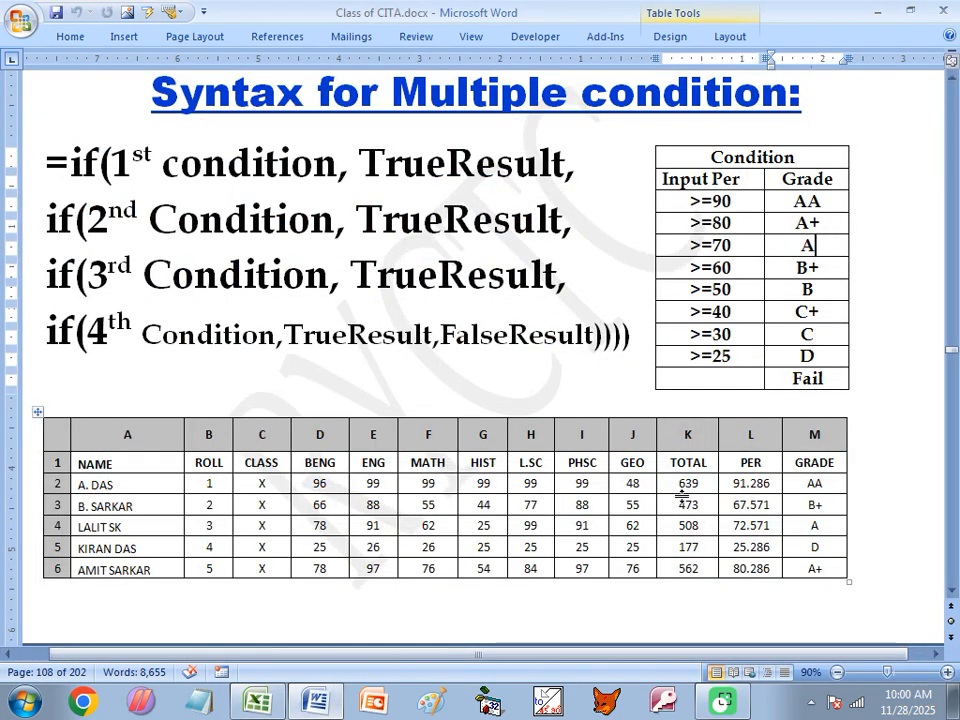
Highlight the OR "Sub-Back" condition and nested grade chain on page 109, then return to Excel
scroll(450, 509, down, 3)
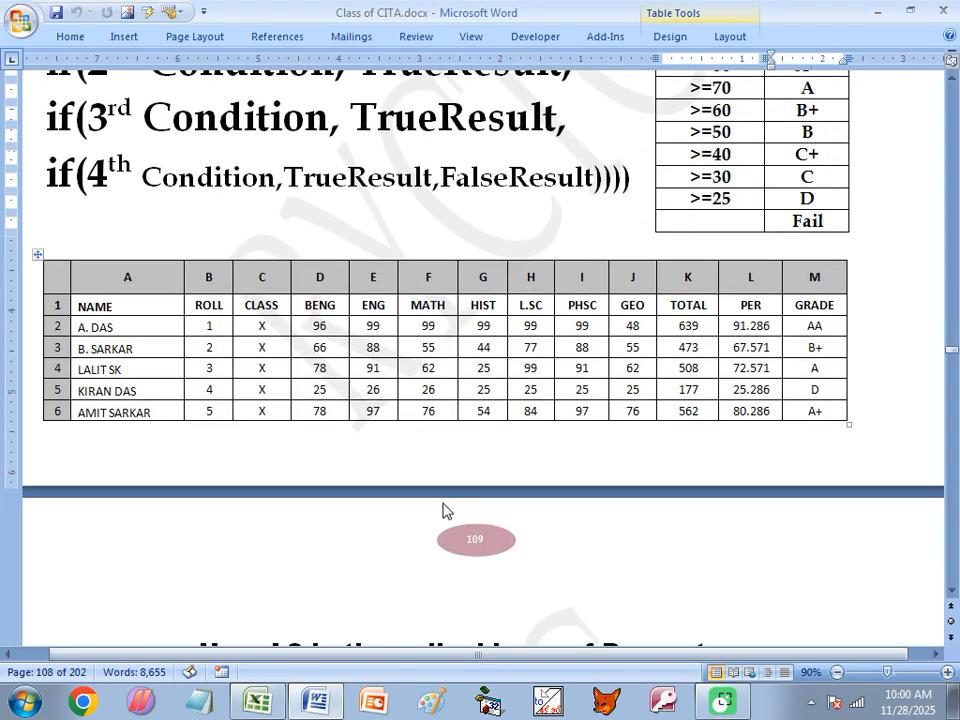
scroll(450, 509, down, 2)
scroll(434, 530, down, 3)
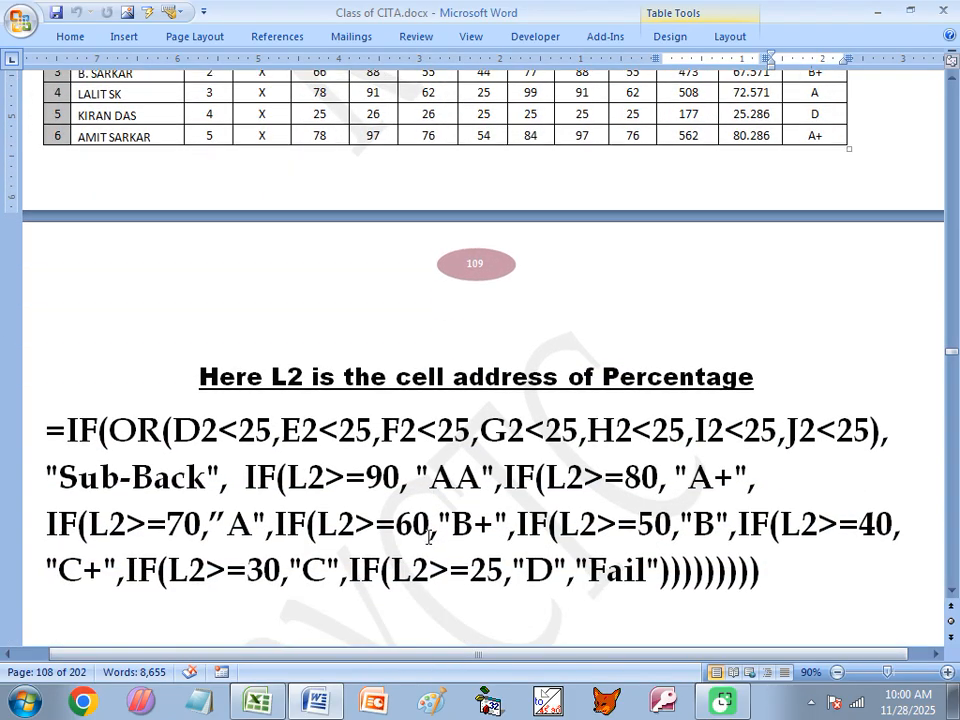
drag(247, 470, 748, 573)
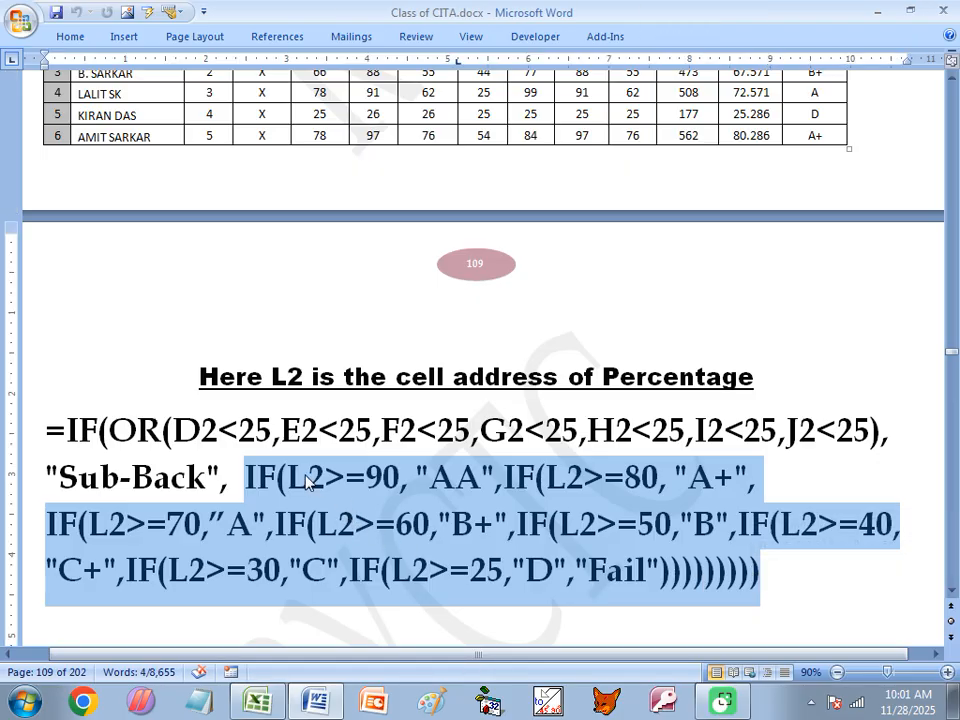
click(274, 476)
drag(249, 466, 757, 572)
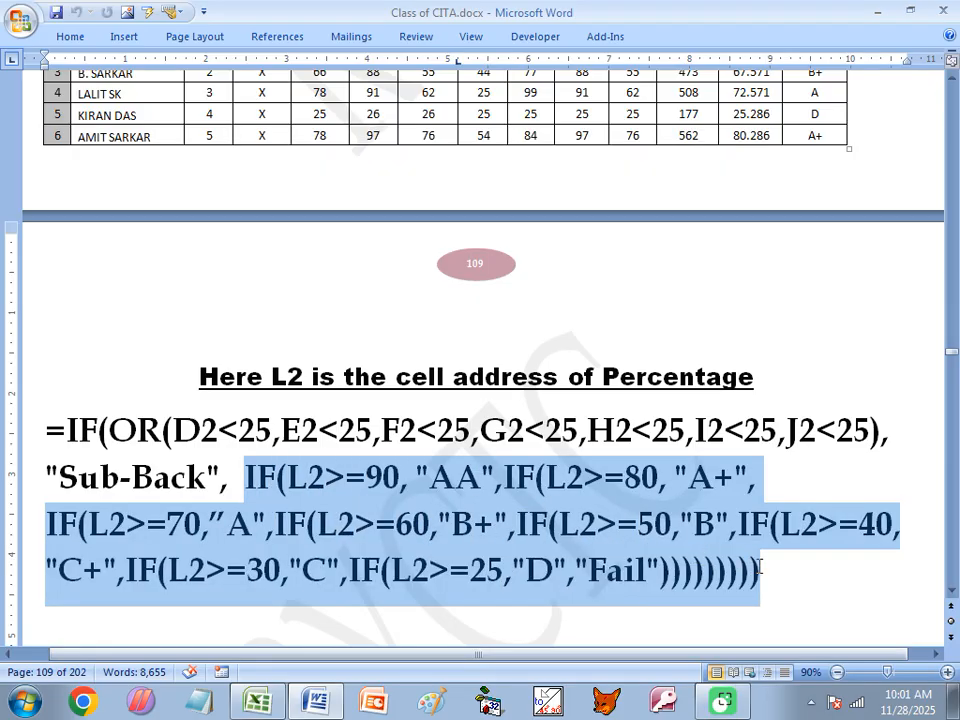
click(222, 478)
drag(222, 478, 53, 440)
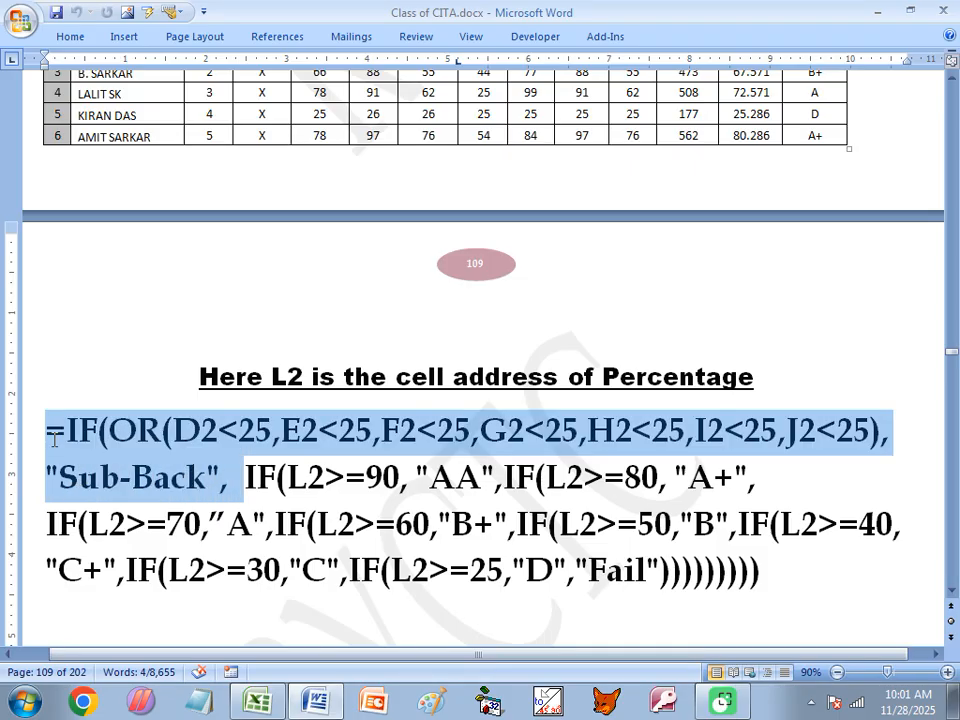
click(258, 702)
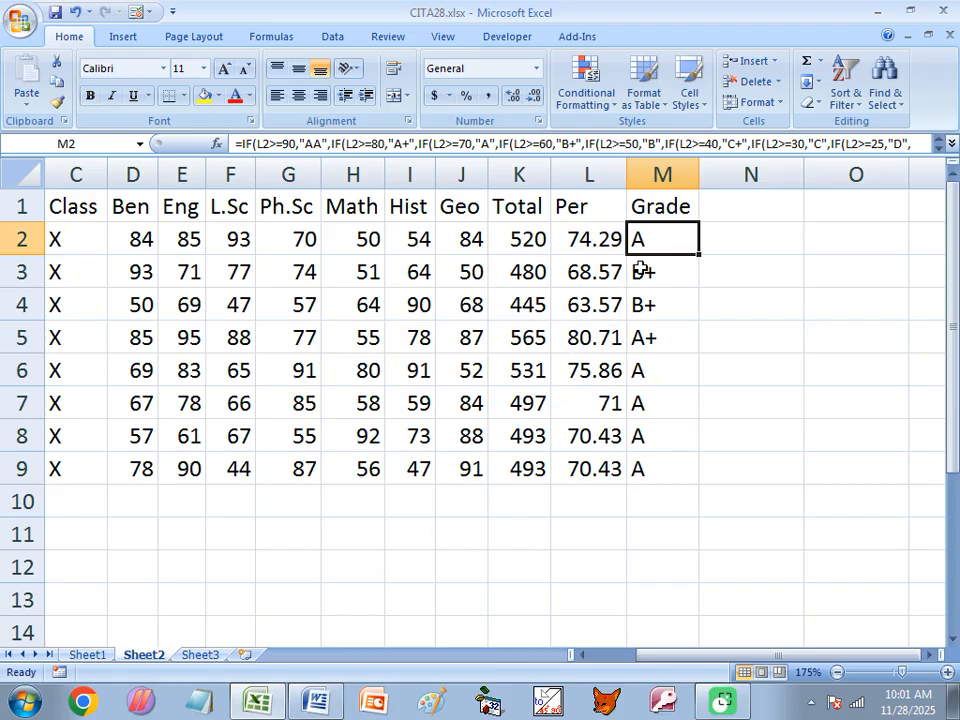
Change row 5's Math mark in H5 from 55 to 20
click(662, 338)
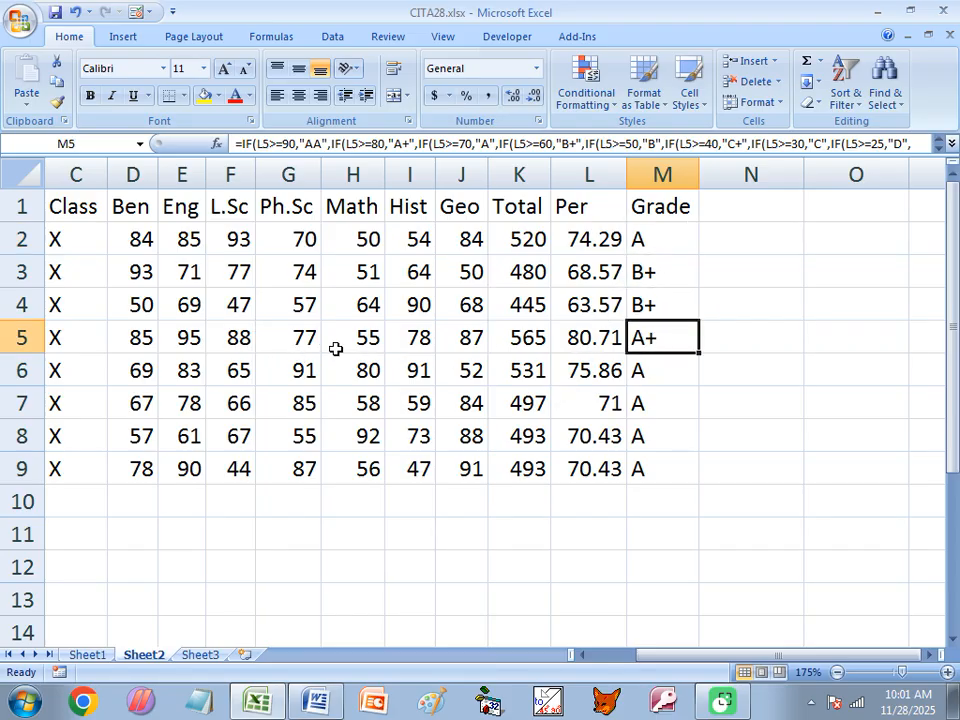
click(368, 339)
text(2)
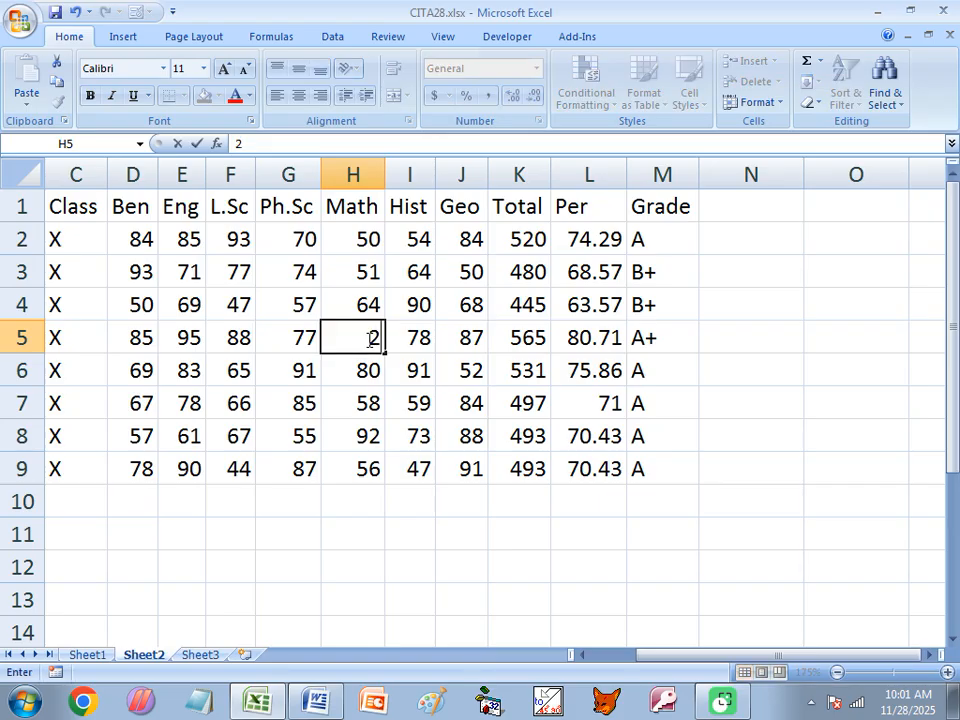
text(0)
key(Return)
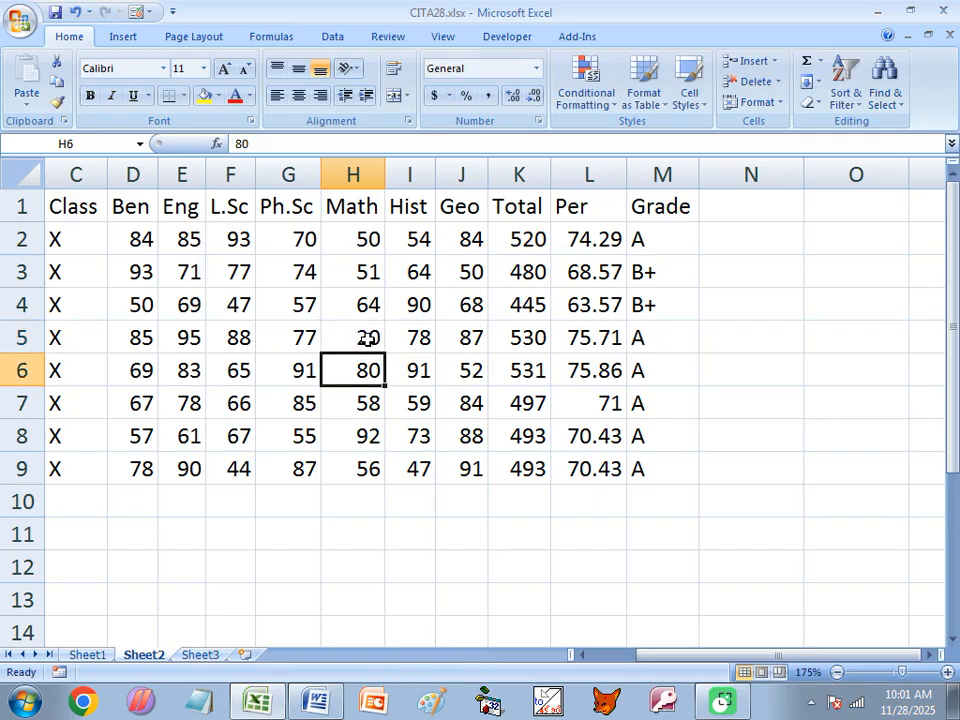
Recheck H5 and the M5 and M2 grade formulas, select D2:J2, then bring up the Word notes
click(368, 339)
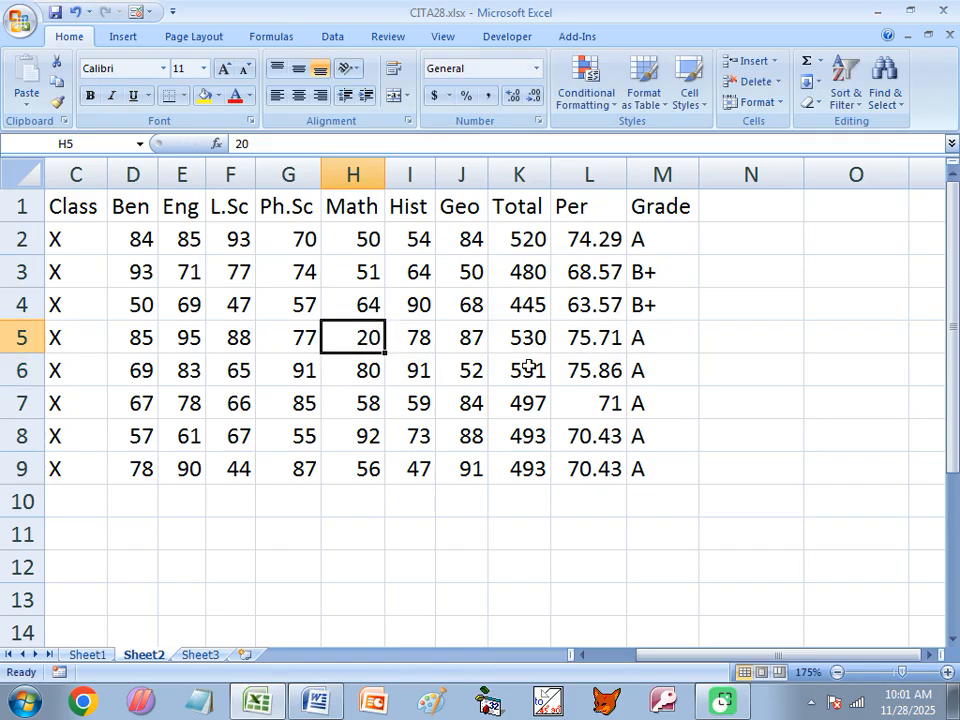
click(650, 337)
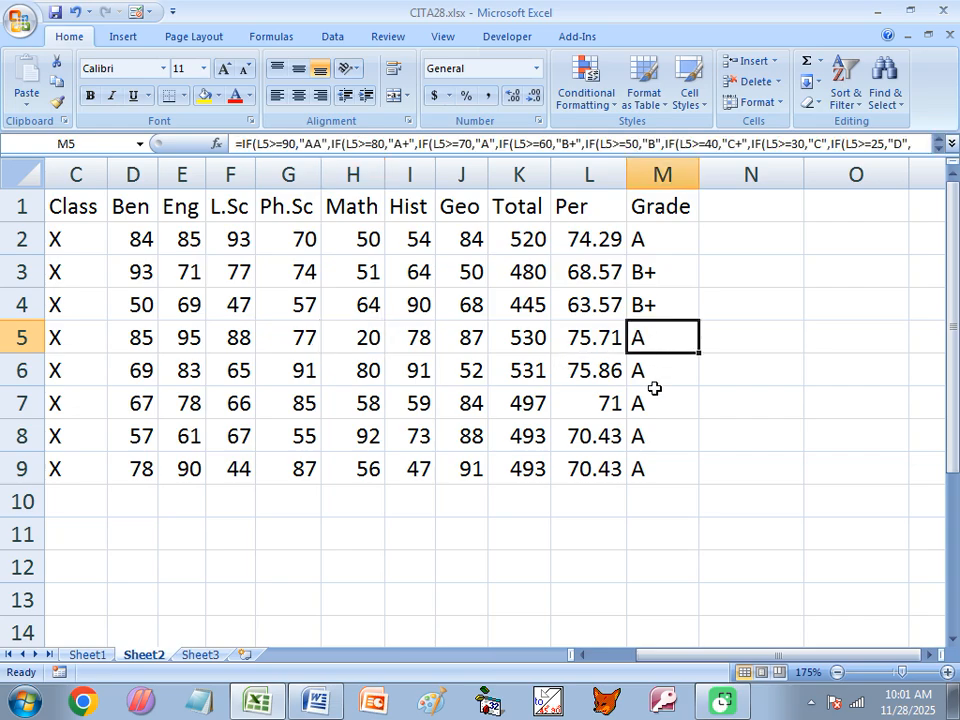
click(366, 337)
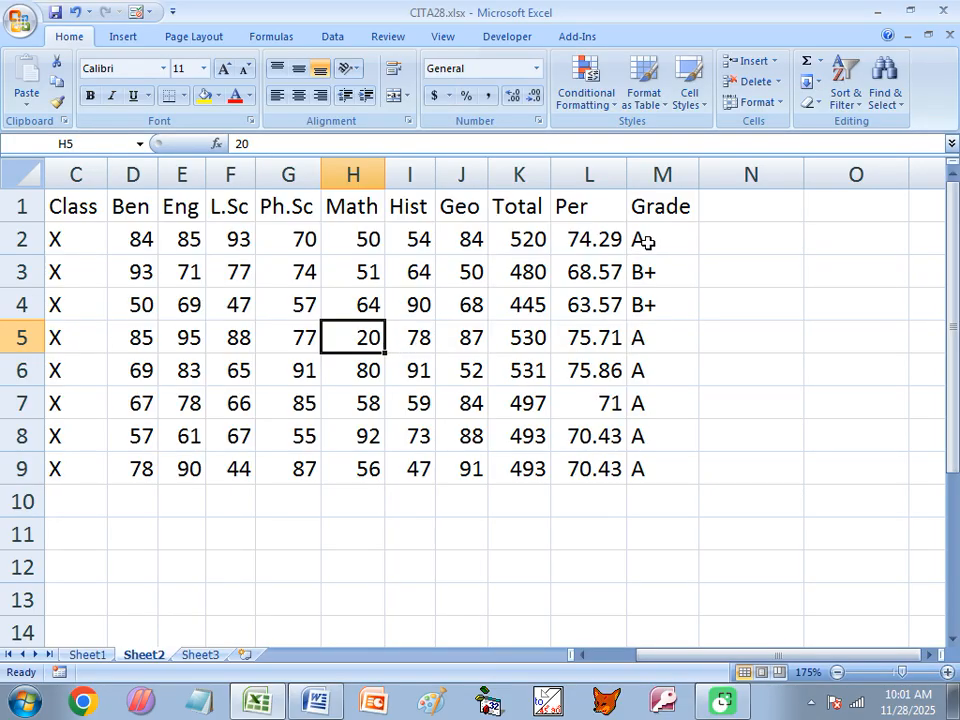
click(647, 240)
drag(139, 240, 452, 238)
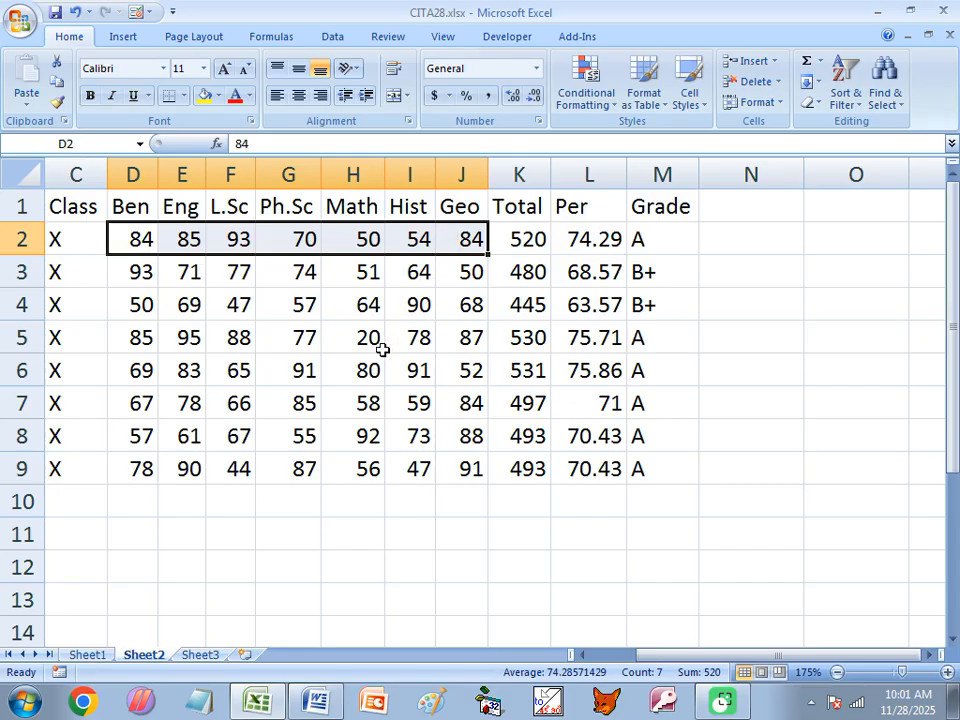
click(316, 700)
Highlight the nested grade thresholds in the Word formula, from L2>=90 down to L2>=25 and Fail
click(244, 436)
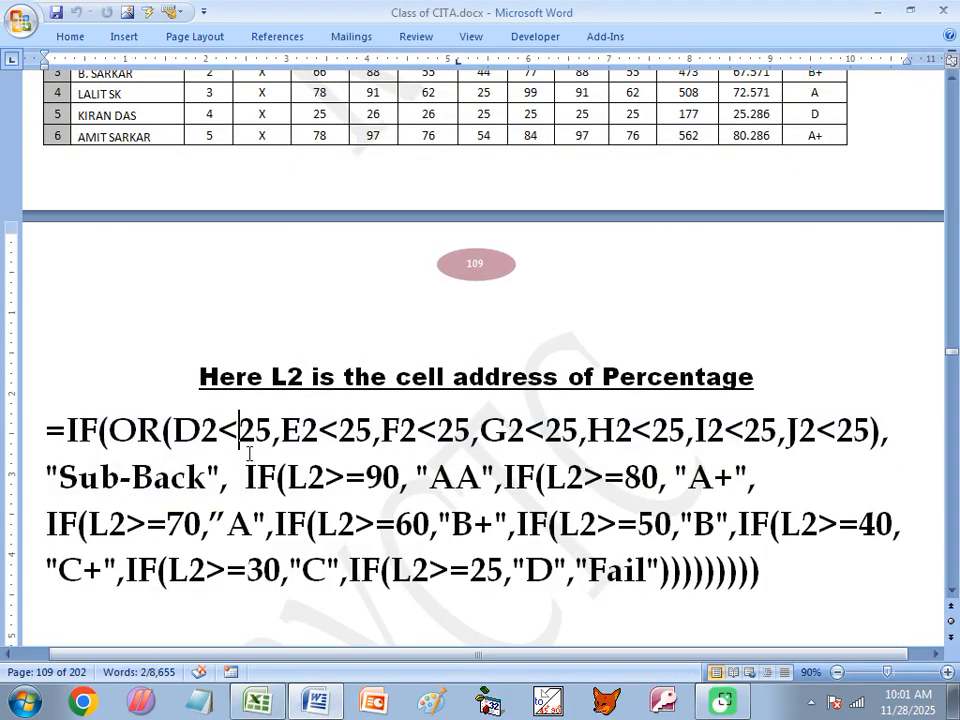
drag(246, 470, 393, 477)
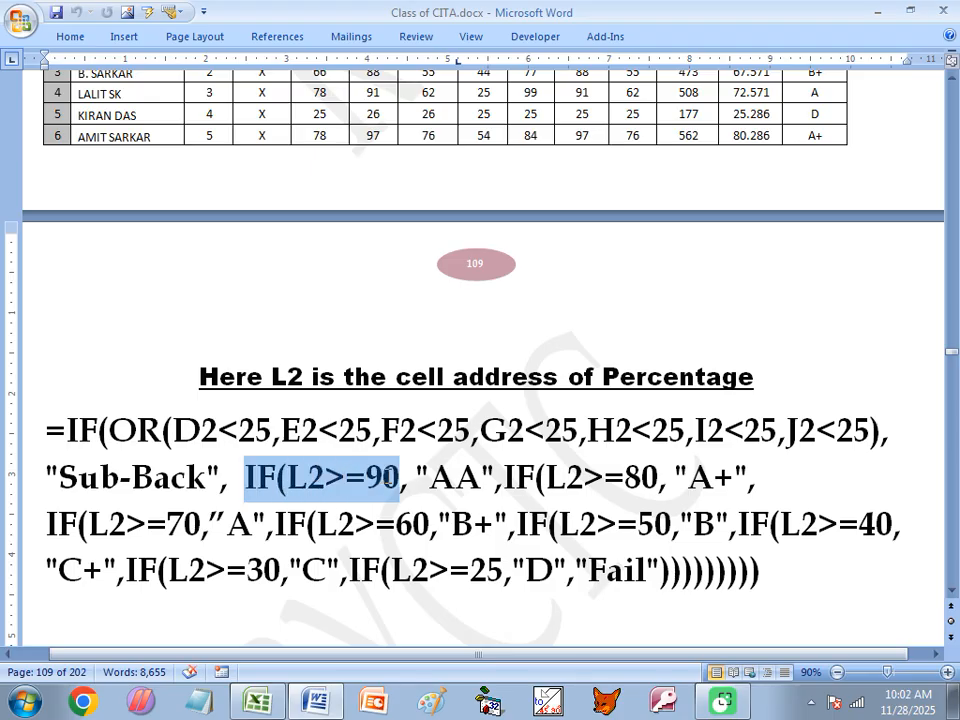
click(455, 477)
drag(505, 477, 658, 477)
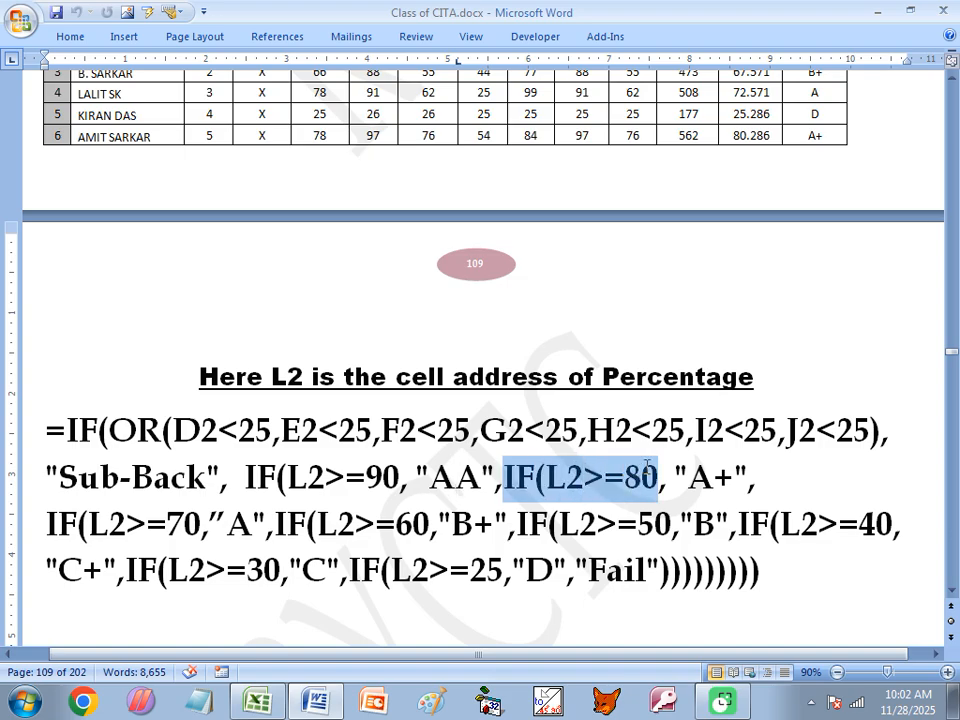
click(716, 477)
drag(46, 523, 429, 520)
drag(560, 523, 671, 523)
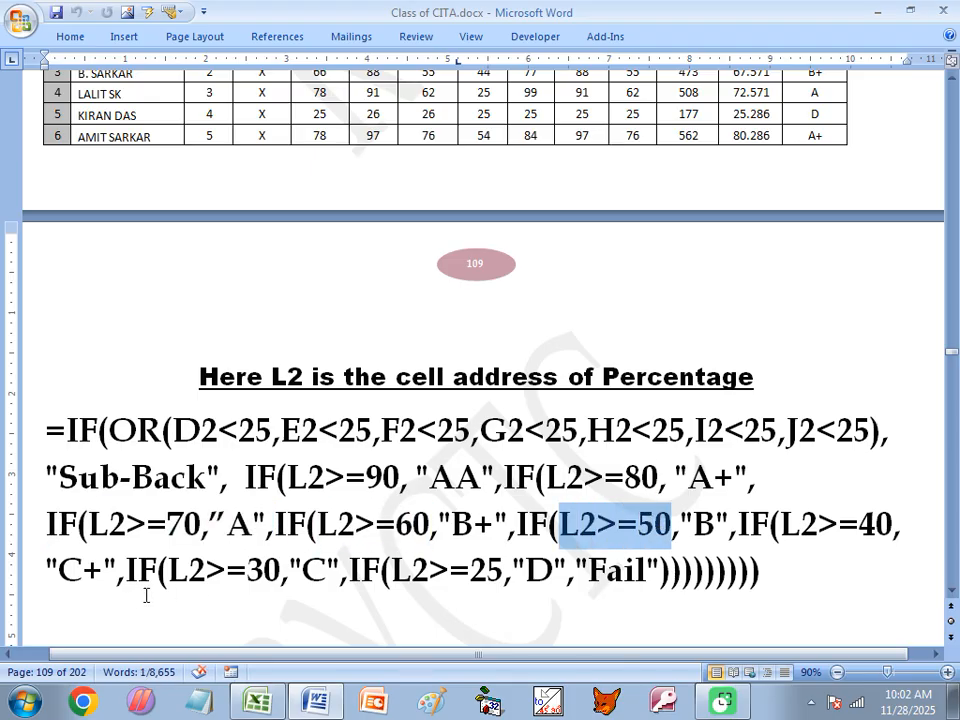
click(103, 574)
click(262, 574)
click(471, 571)
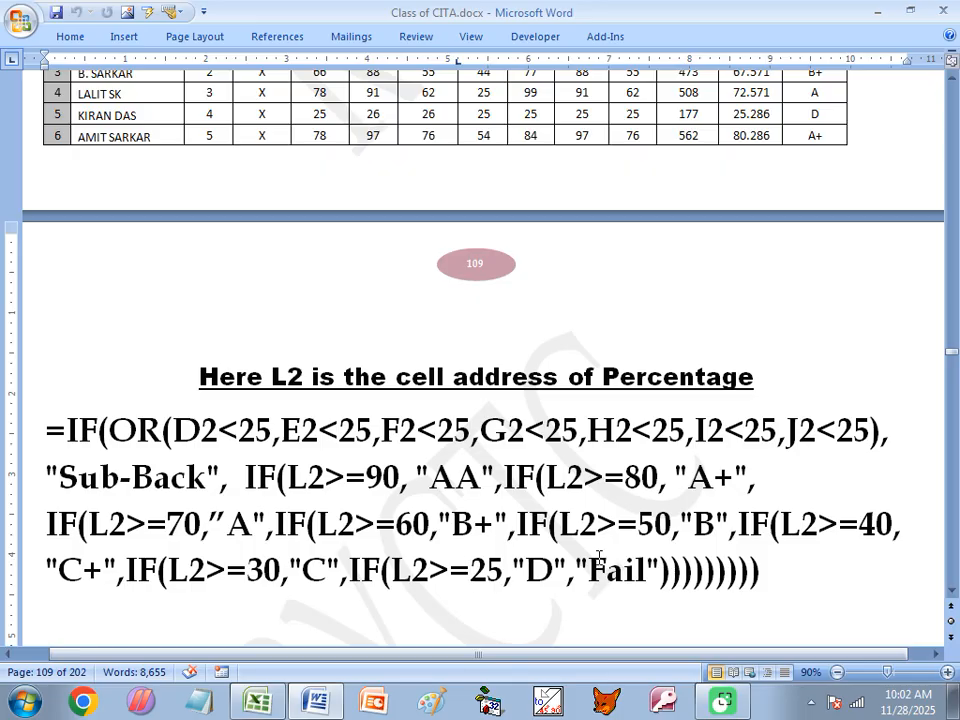
drag(553, 569, 634, 565)
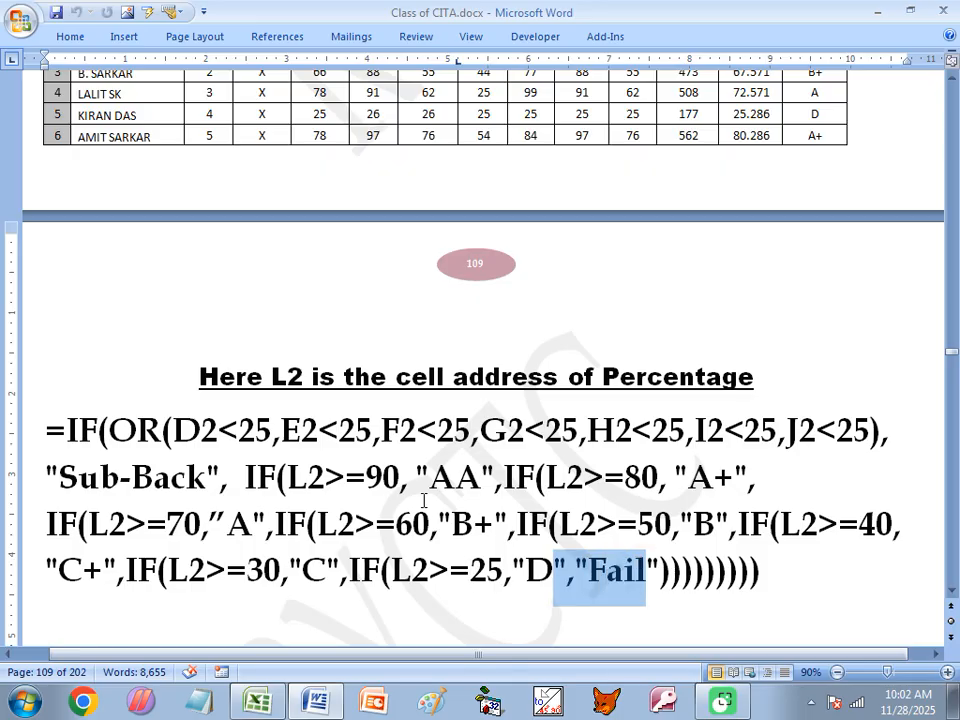
click(401, 478)
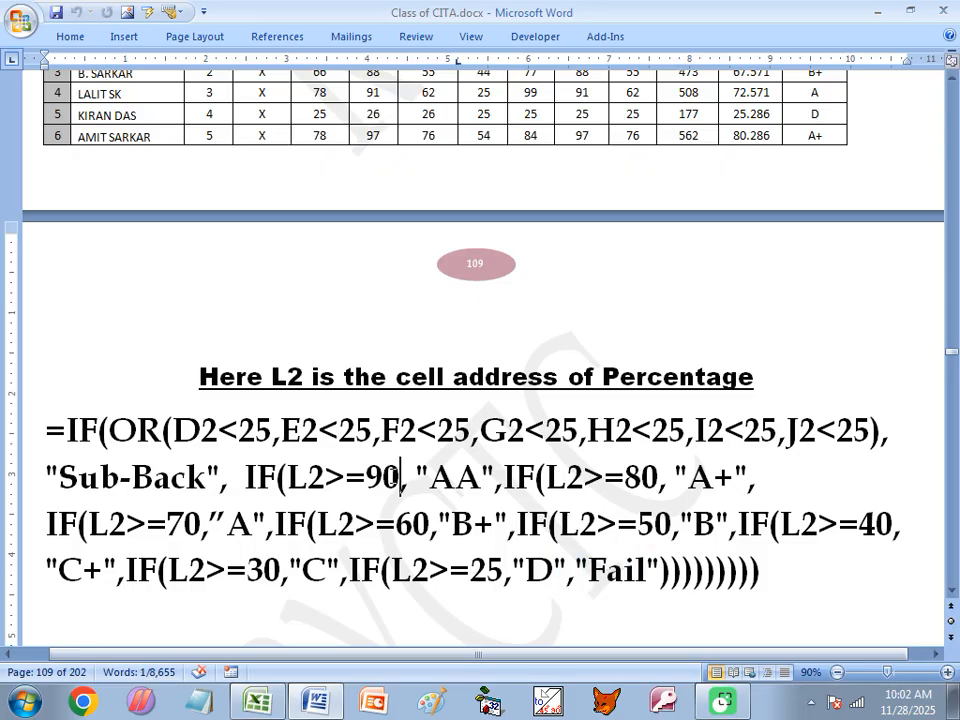
Highlight the OR test's seven below-25 conditions, the Sub-Back result and the nested IFs, then return to Excel
double_click(131, 430)
drag(172, 430, 857, 424)
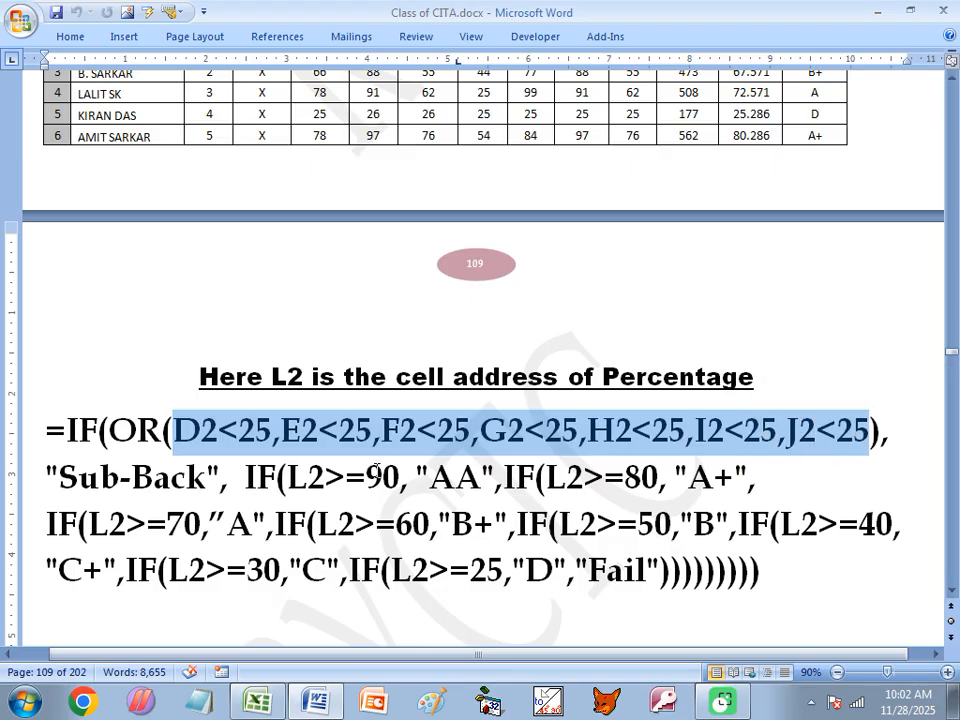
drag(62, 478, 148, 478)
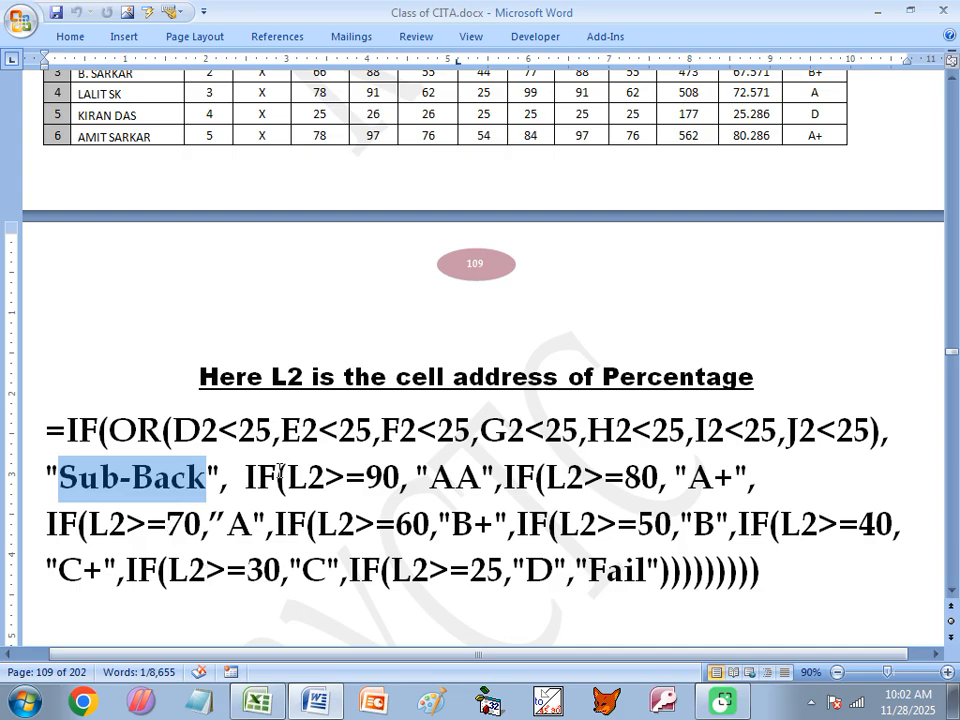
drag(246, 478, 742, 560)
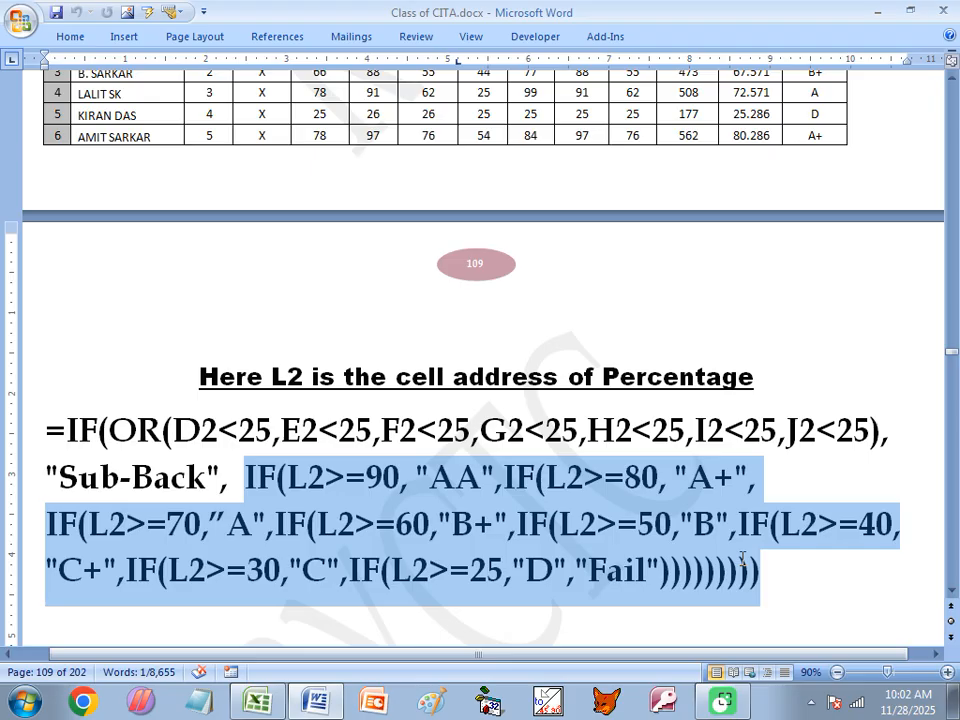
key(alt+Tab)
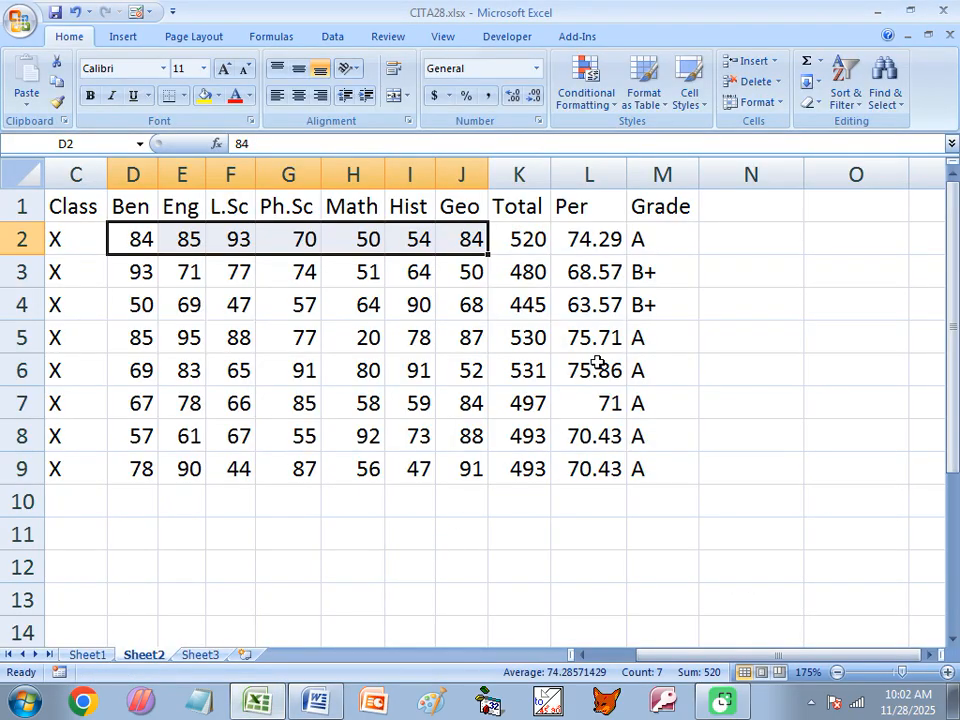
Check M2's grade formula and restore the workbook to a smaller window
click(662, 240)
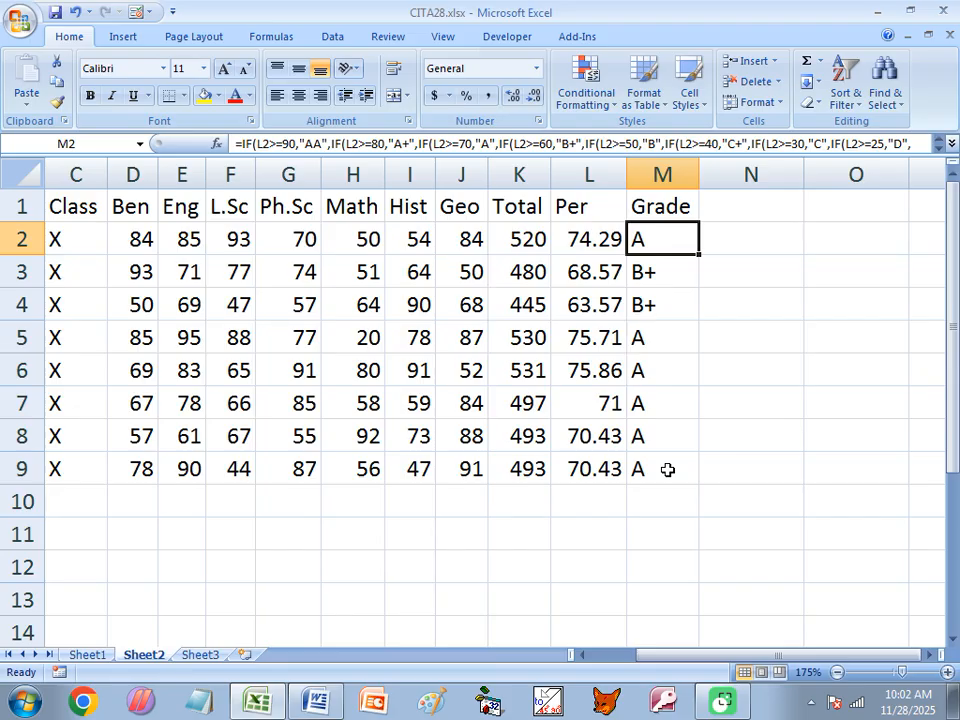
click(927, 36)
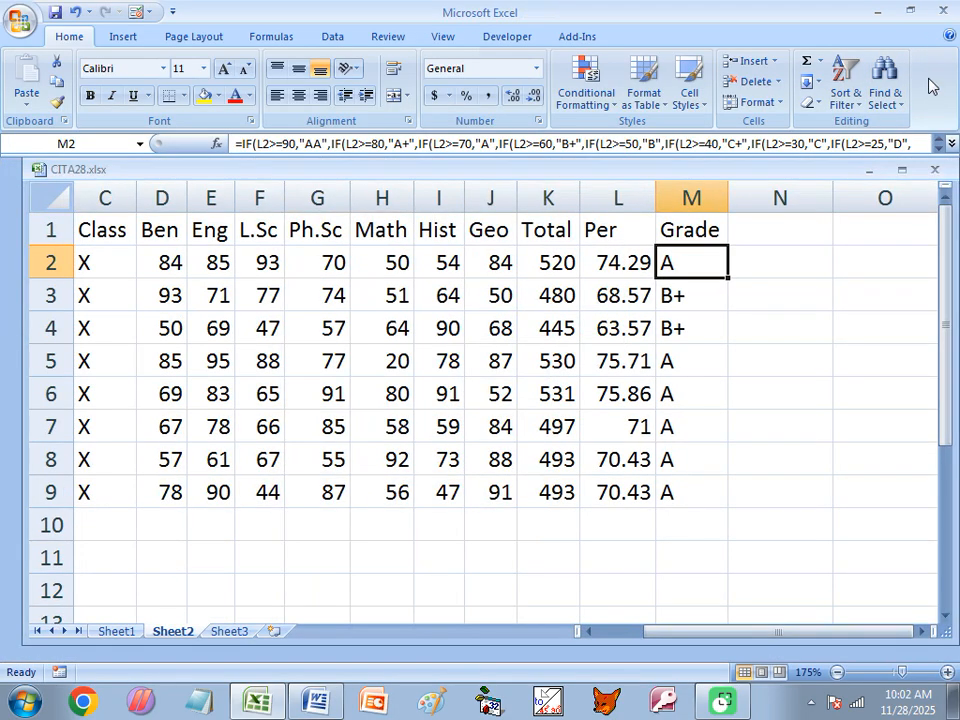
click(921, 632)
click(921, 632)
drag(748, 637, 678, 645)
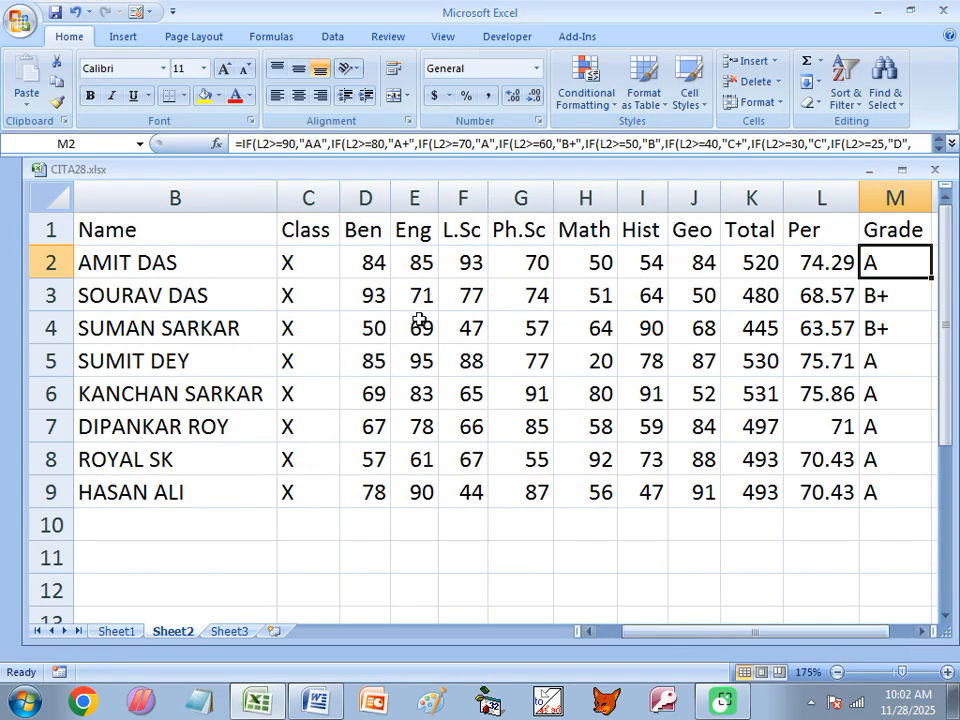
Step through row 2's subject marks D2 to J2, then open M2's grade formula for editing
click(370, 258)
click(415, 264)
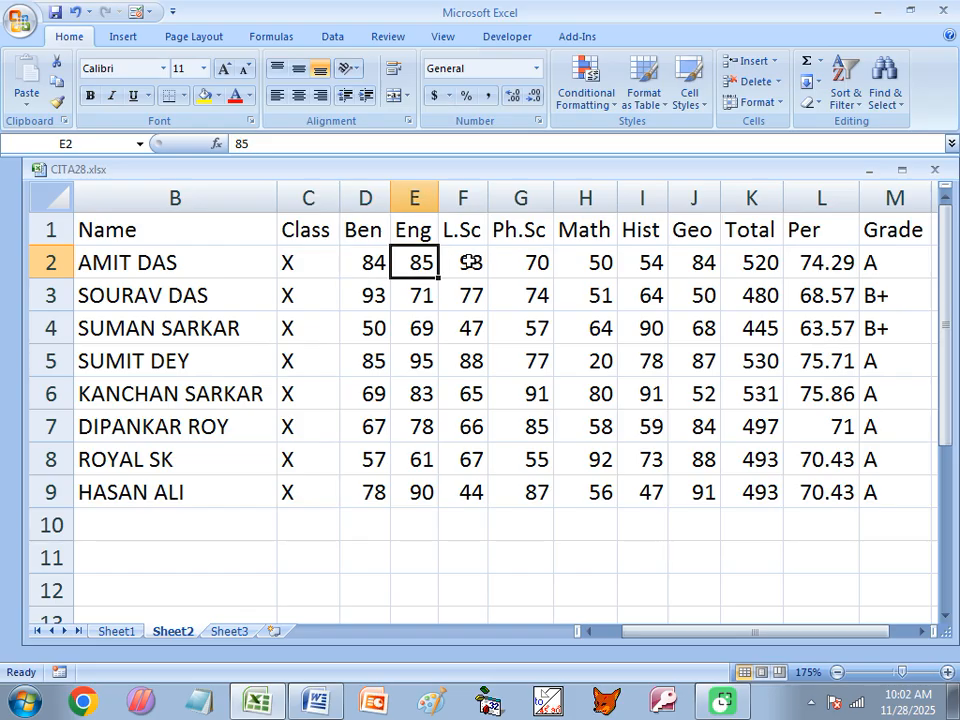
click(468, 258)
click(546, 260)
click(593, 261)
click(639, 260)
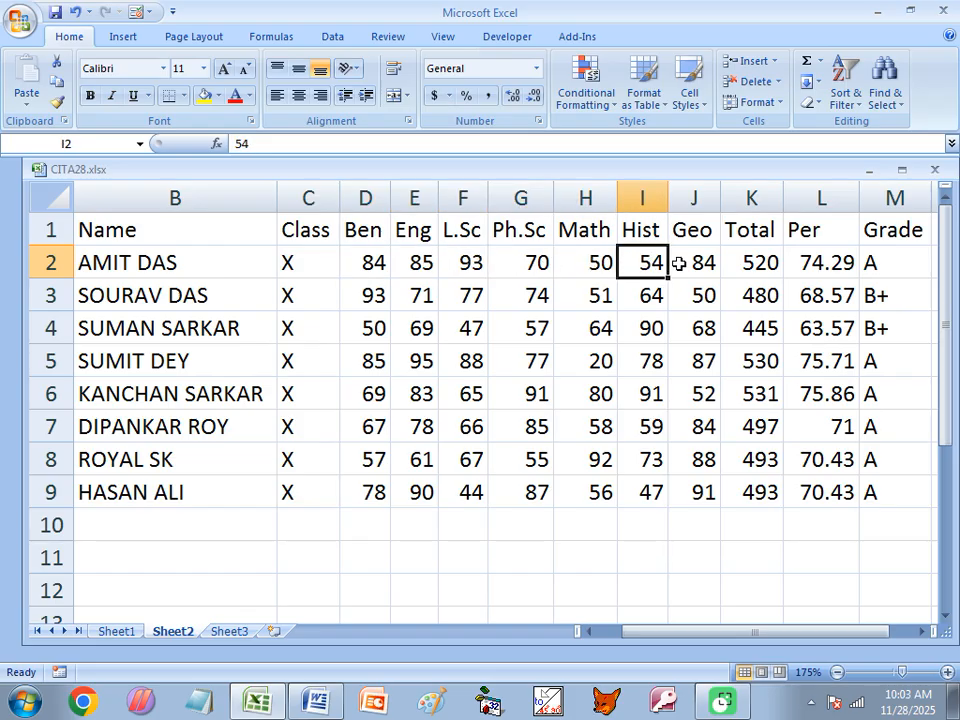
click(688, 258)
drag(658, 634, 793, 632)
click(936, 631)
click(936, 631)
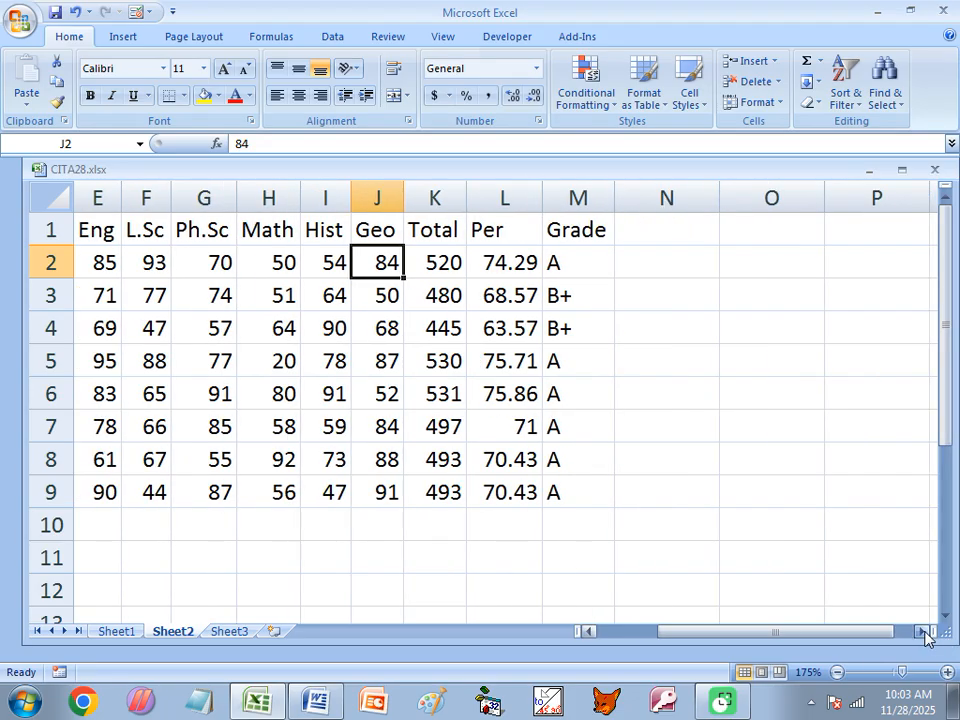
click(568, 263)
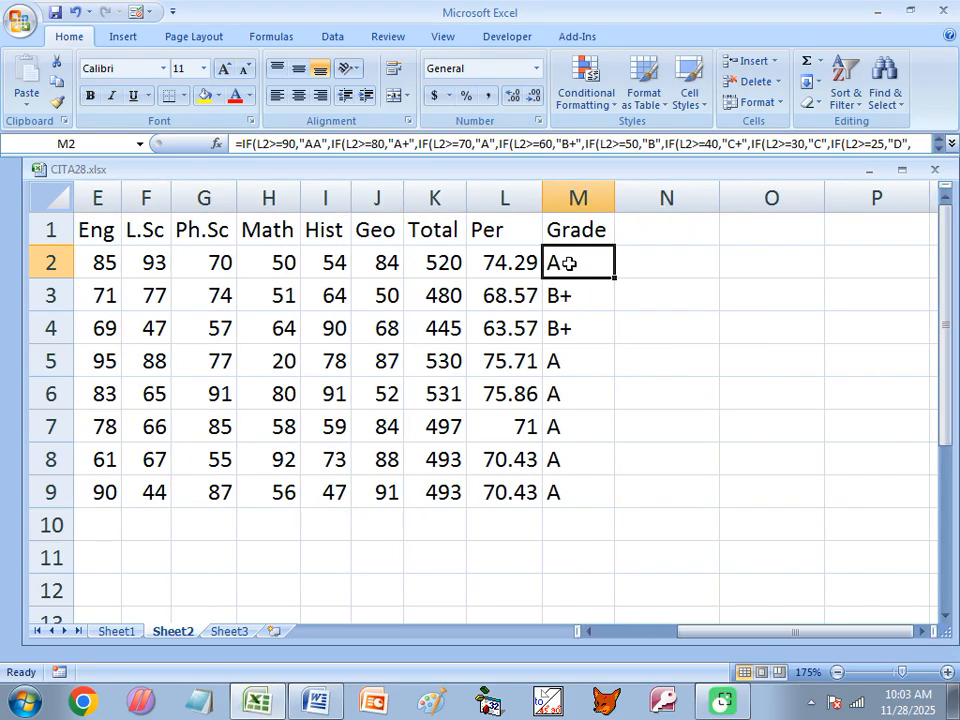
double_click(568, 263)
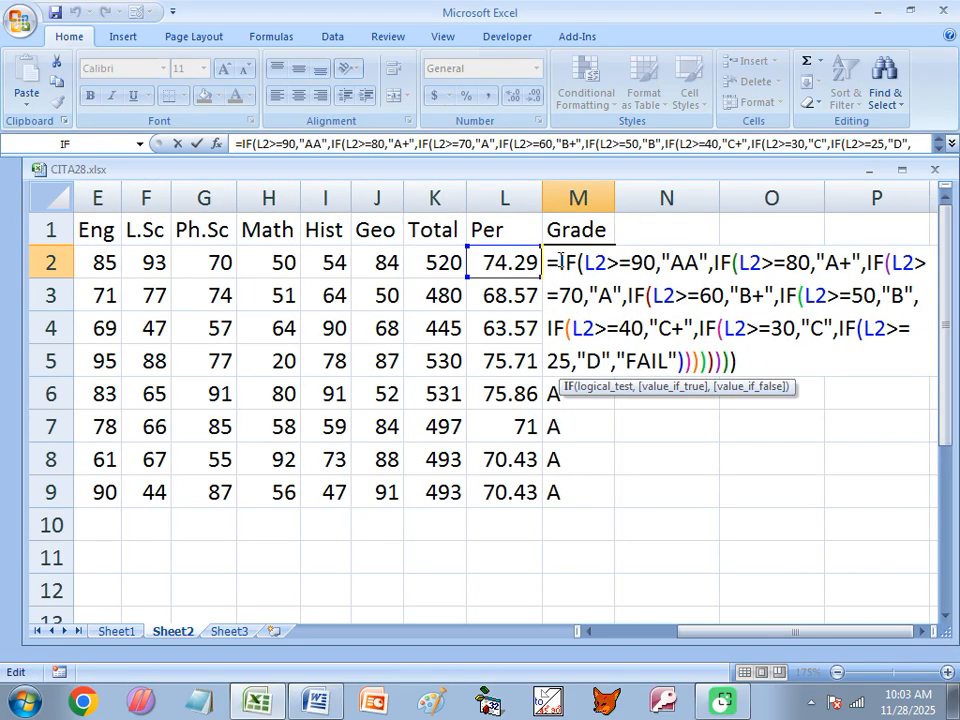
Prefix M2's grade formula with IF(OR(D2<25,…,J2<25),"SUB-BACK", before the percentage grades
click(560, 262)
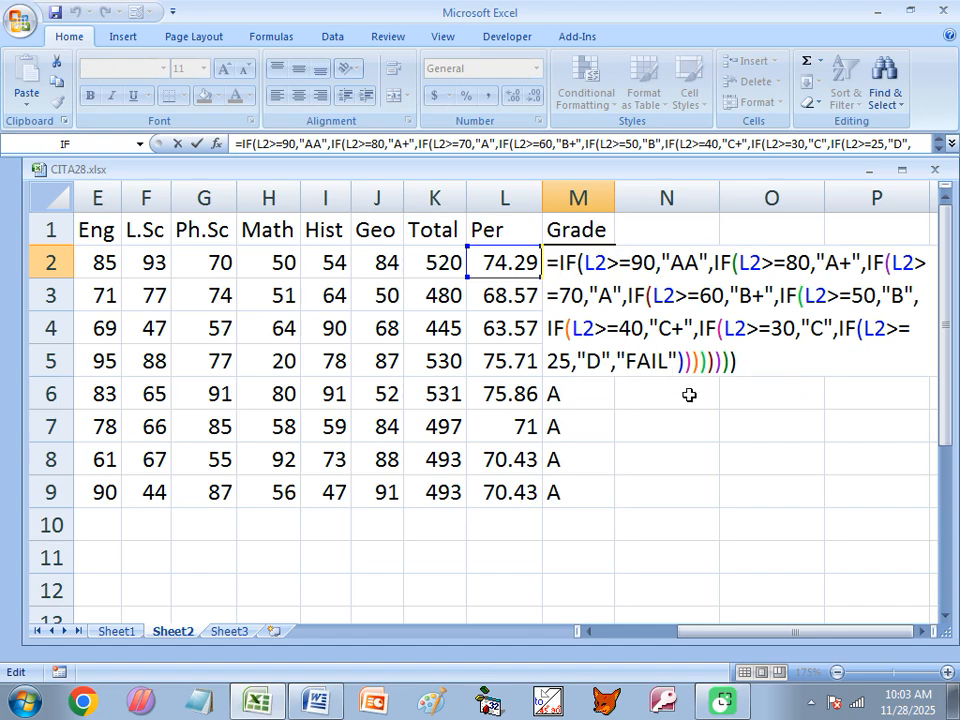
text(IF)
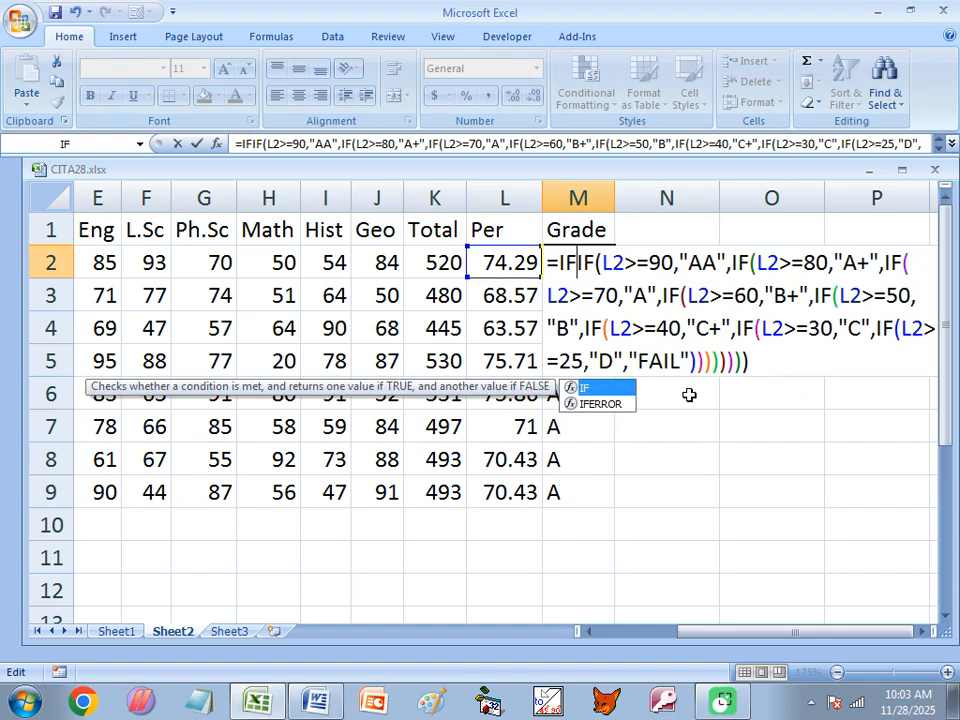
key(Tab)
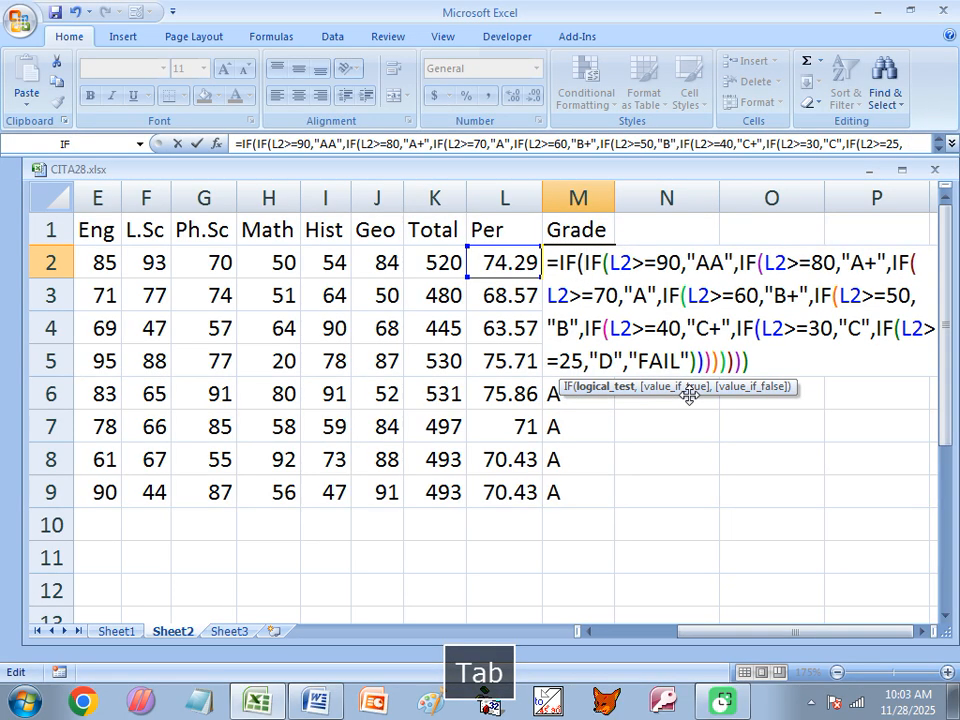
text(OR)
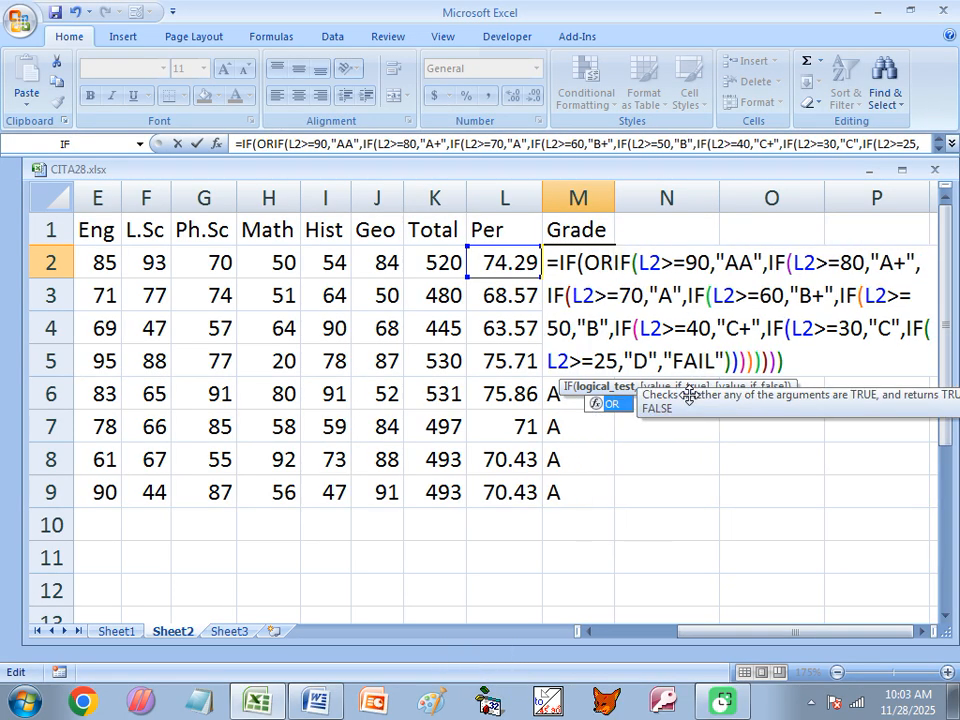
key(Tab)
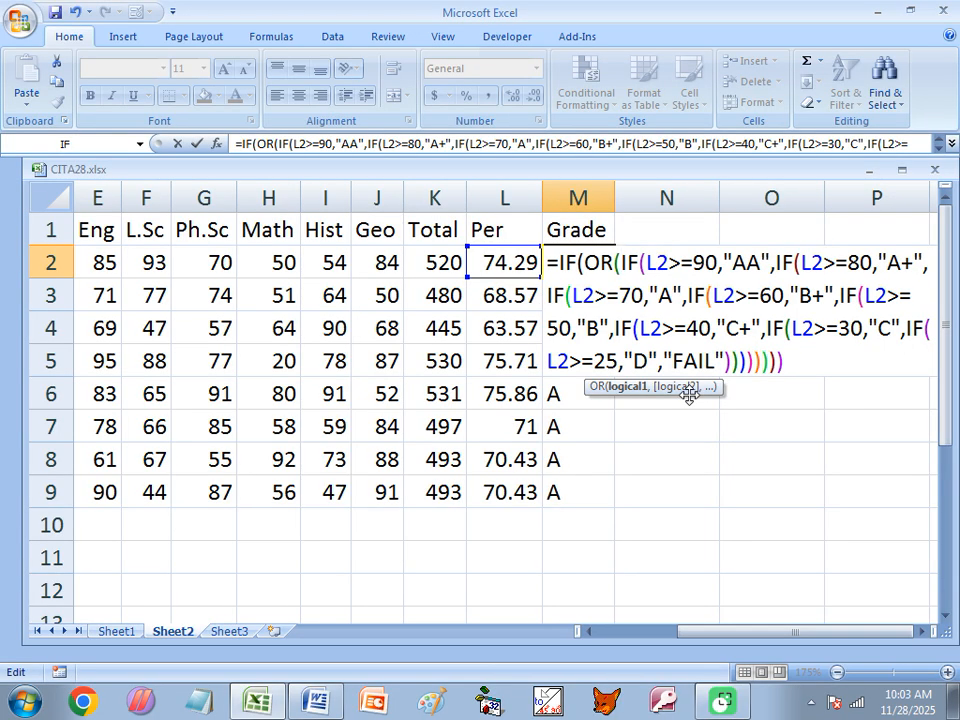
text(D2)
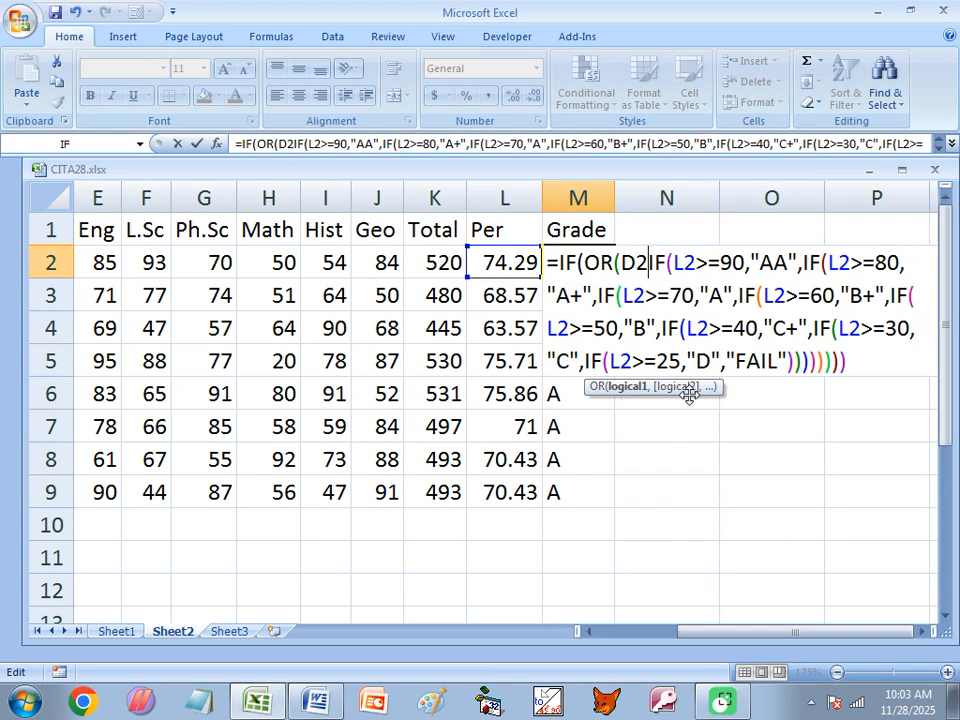
text(<25)
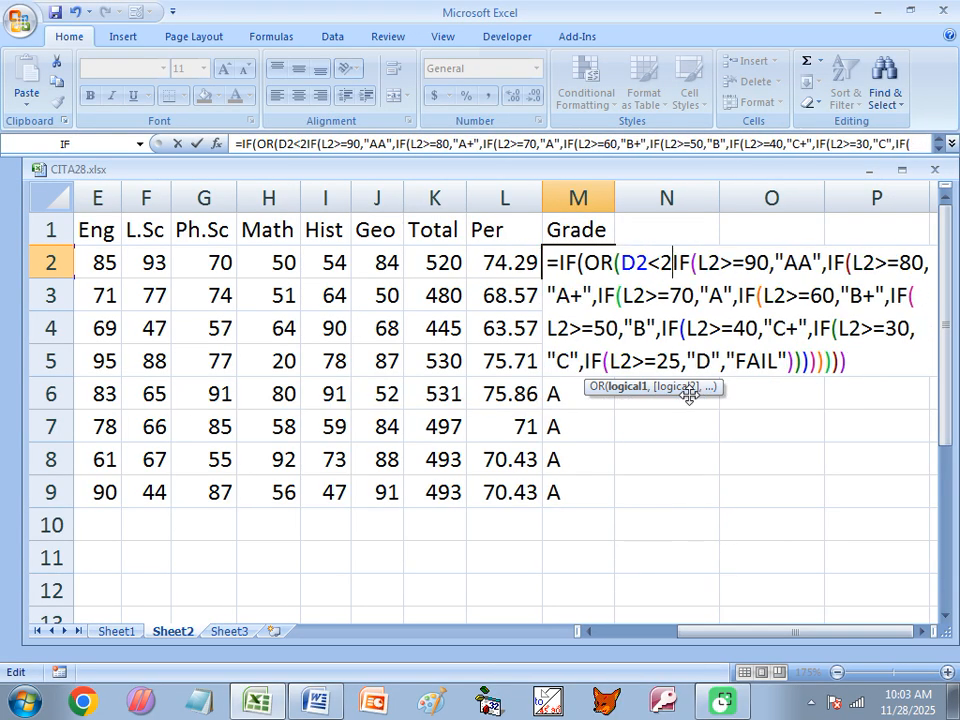
text(,)
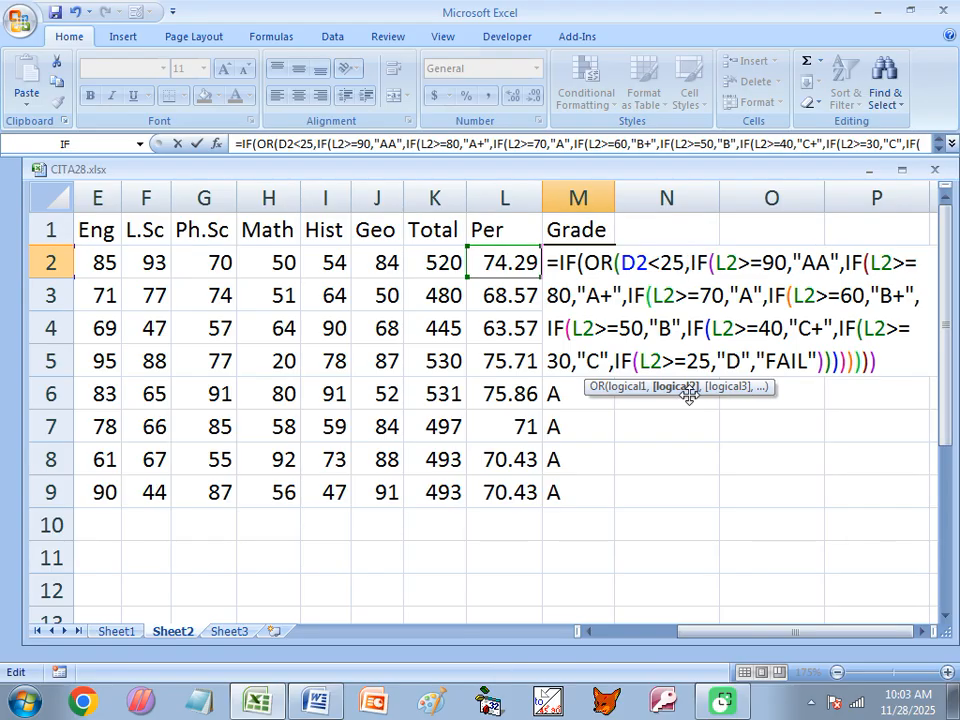
text(E2)
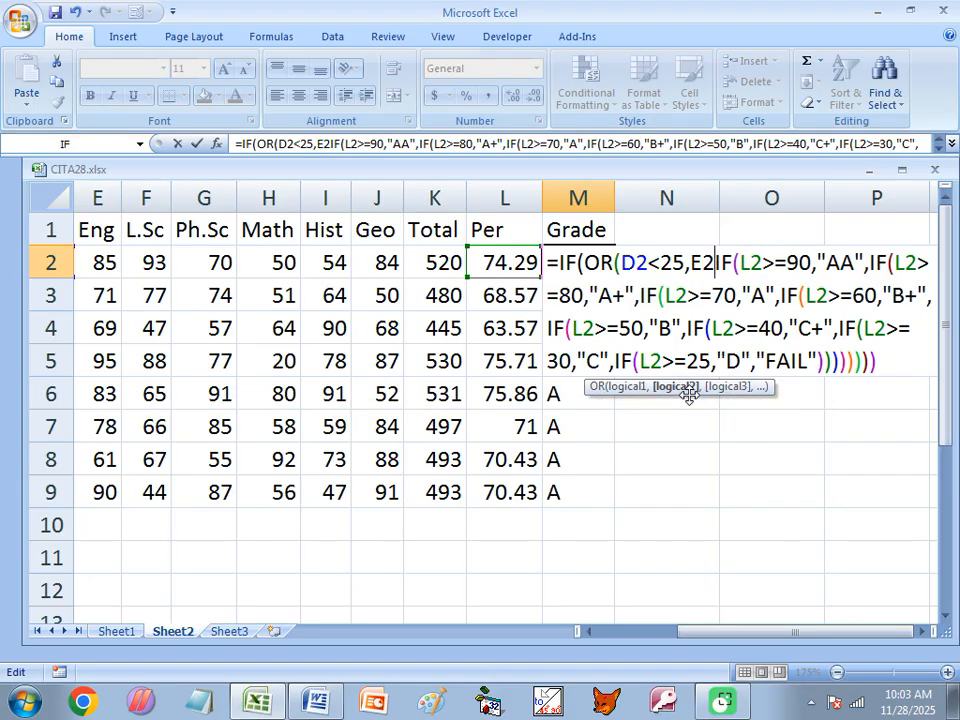
text(<25)
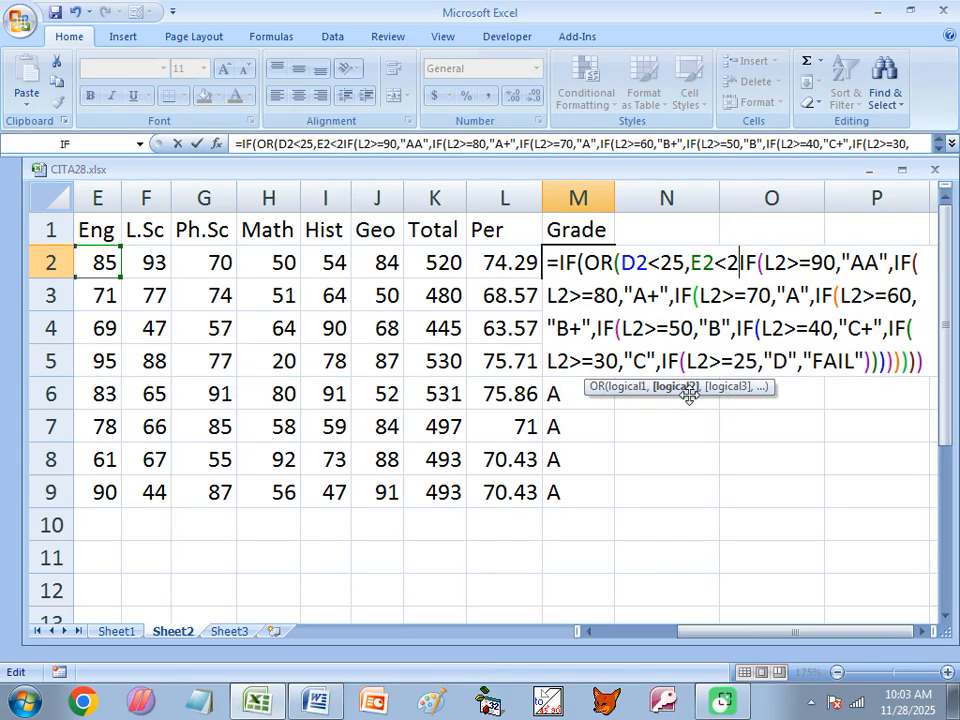
text(,)
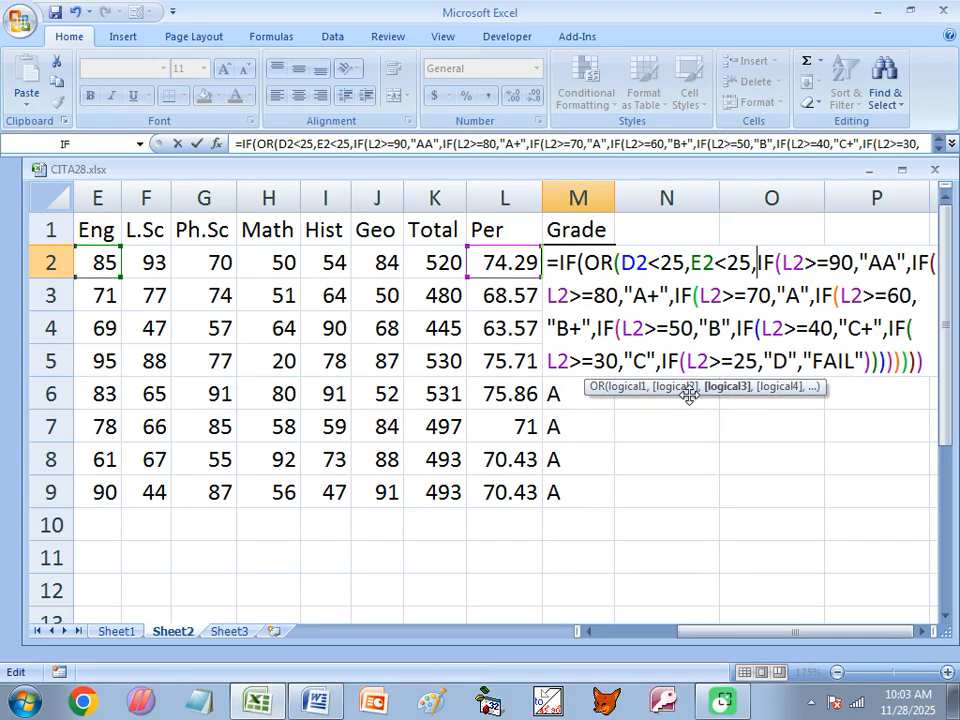
text(F2<)
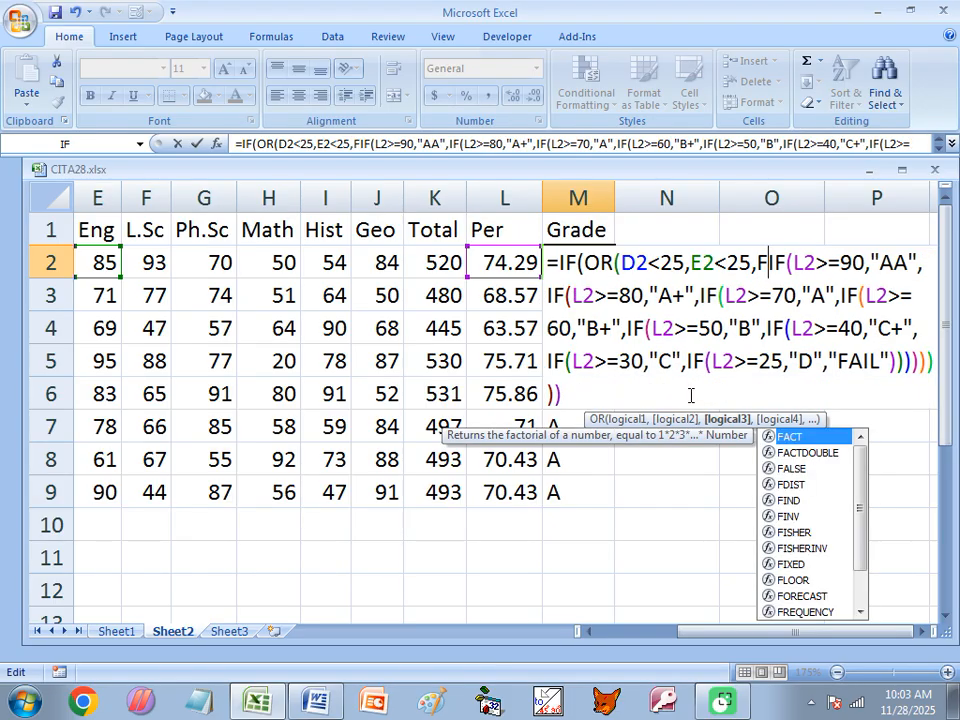
text(25,)
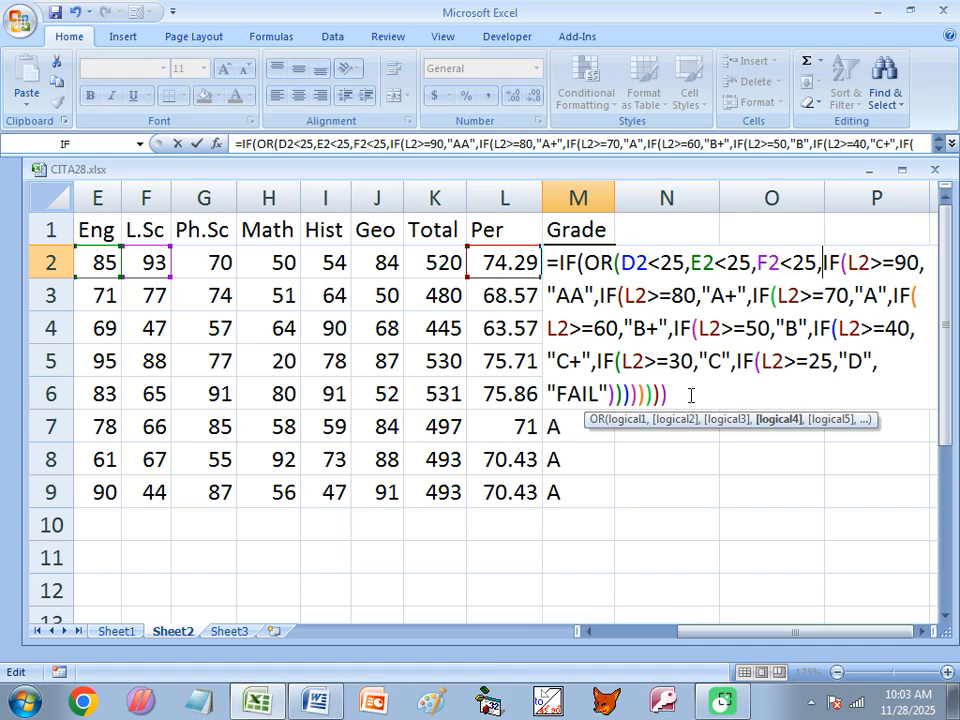
text(G)
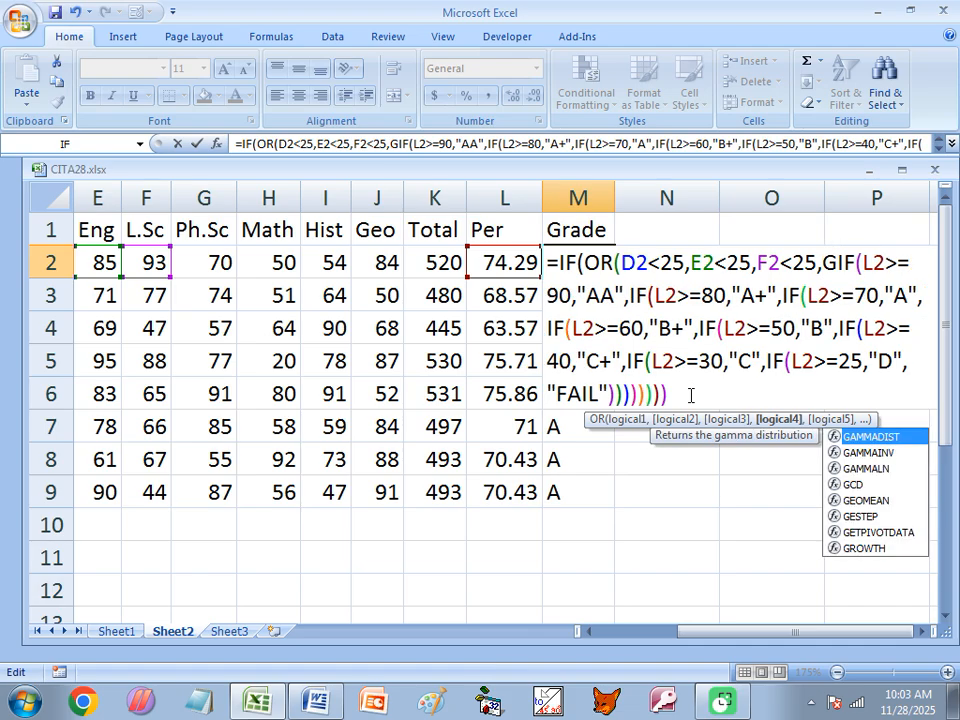
text(2)
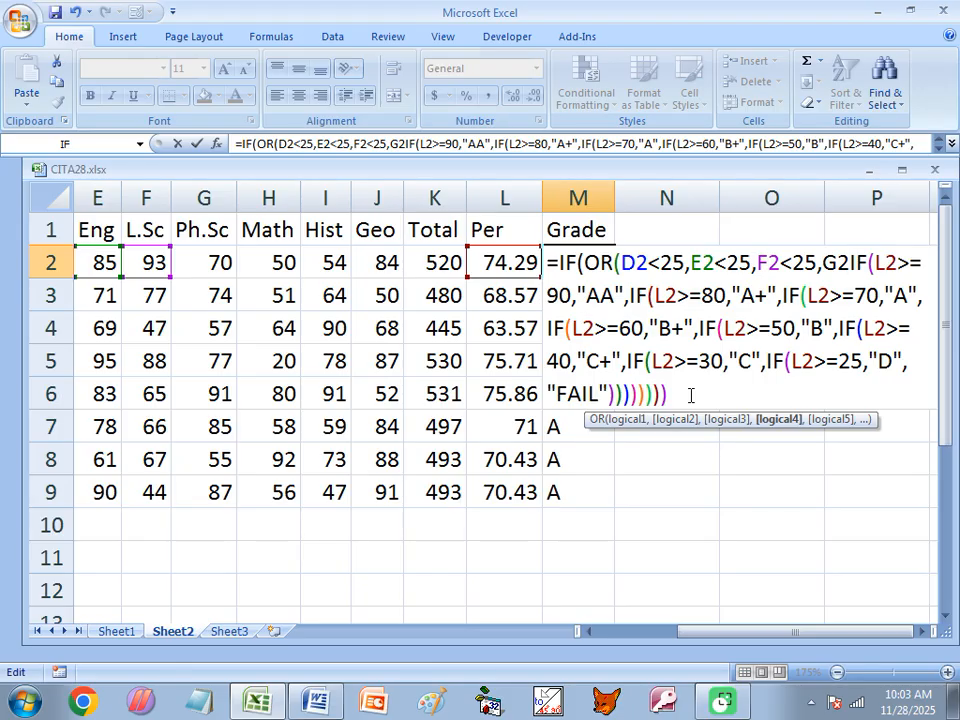
text(<25)
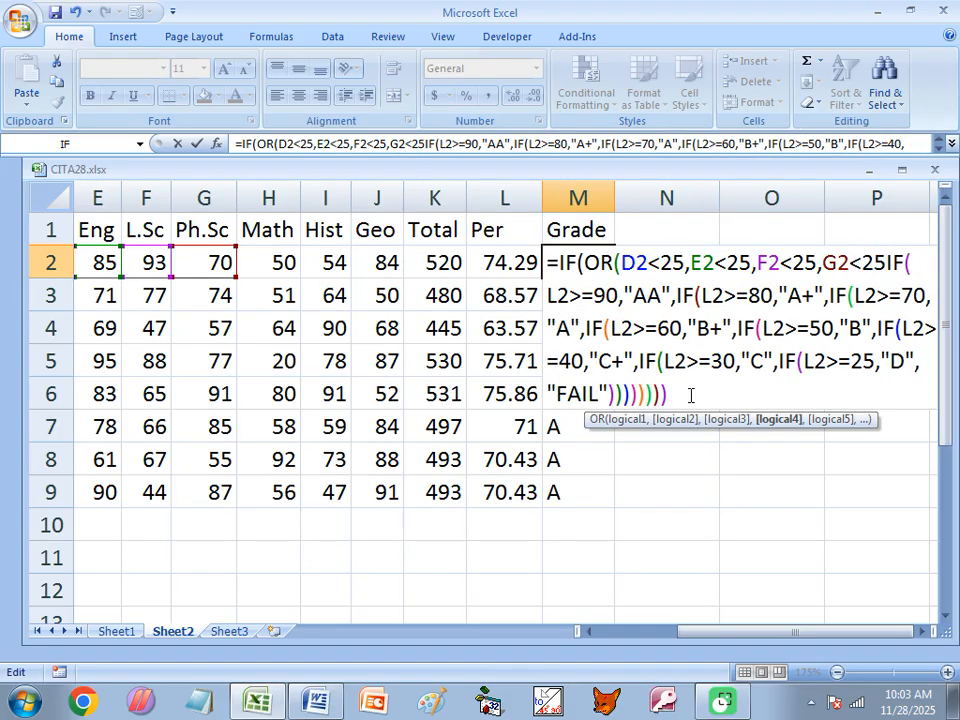
text(,H2<25)
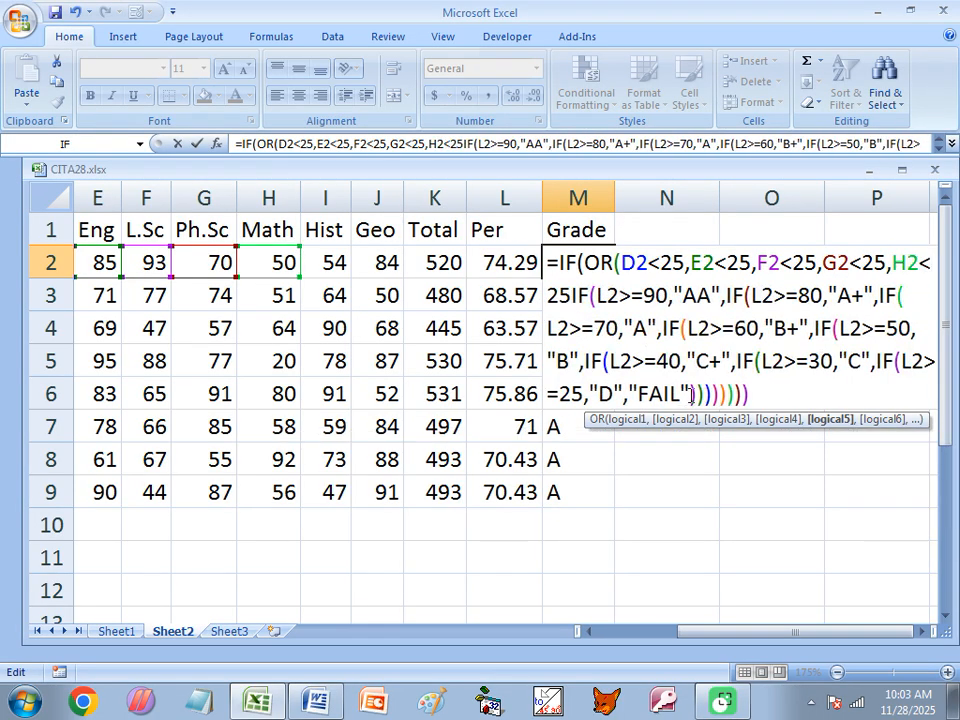
text(,)
text(I2<)
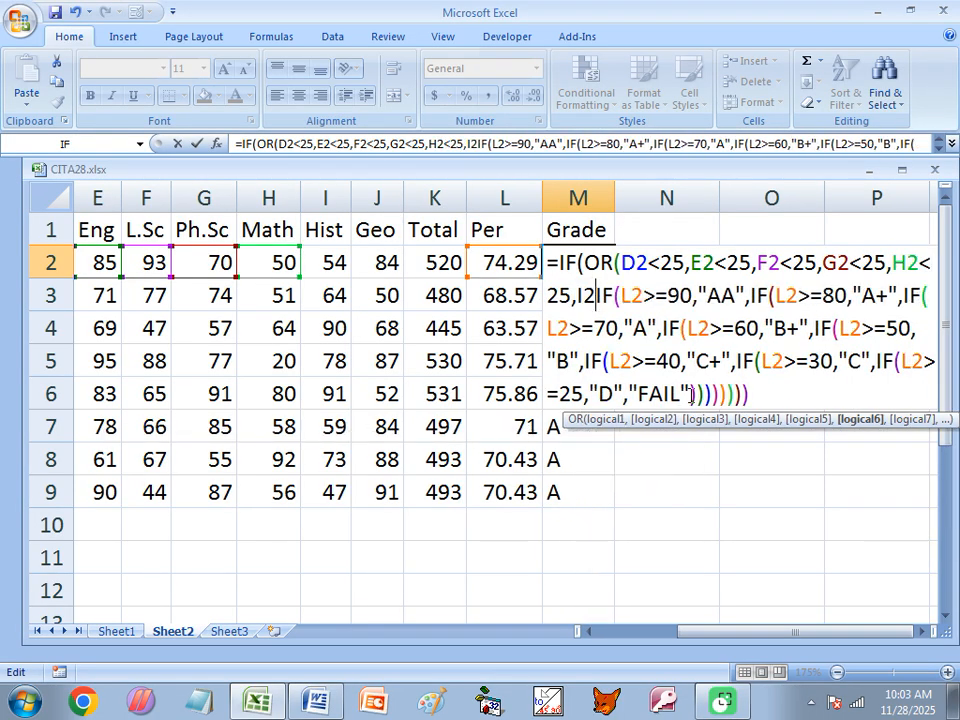
text(25,)
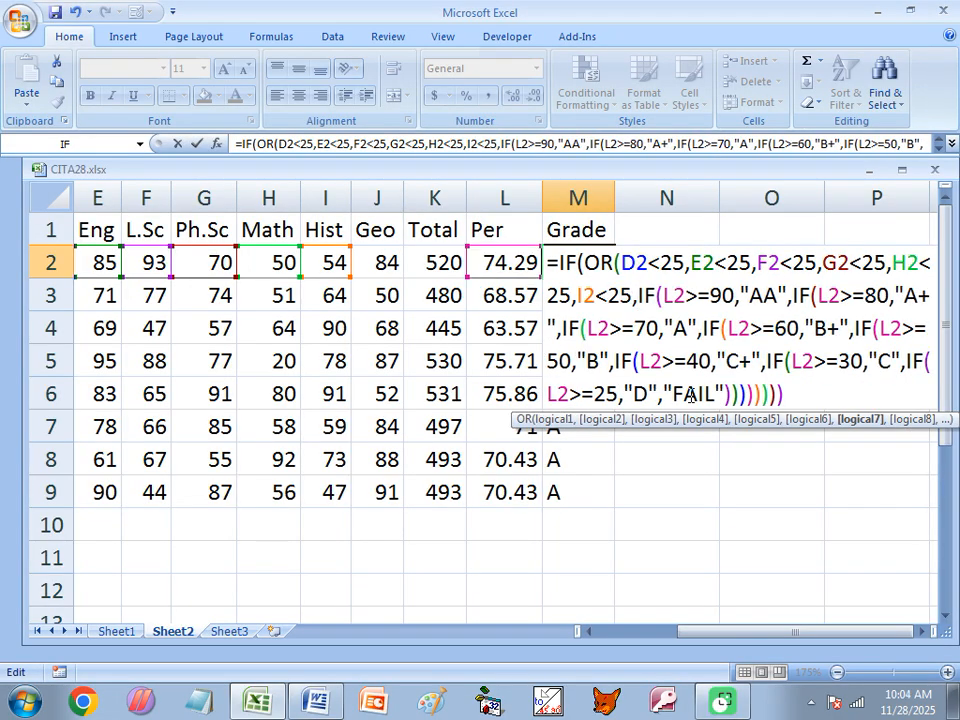
text(J2<)
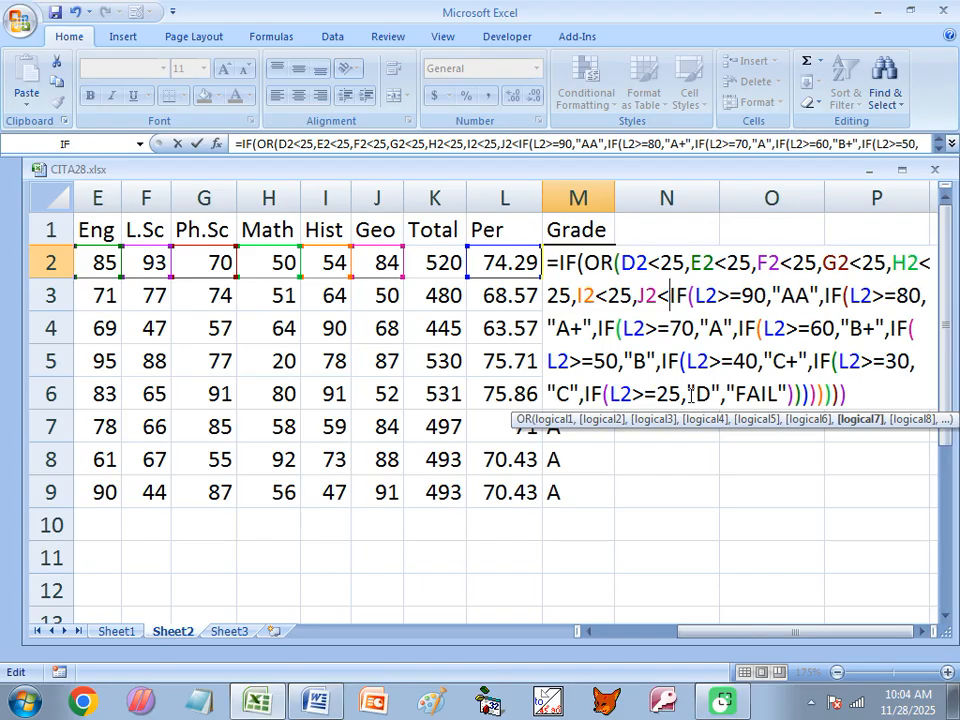
text(25)
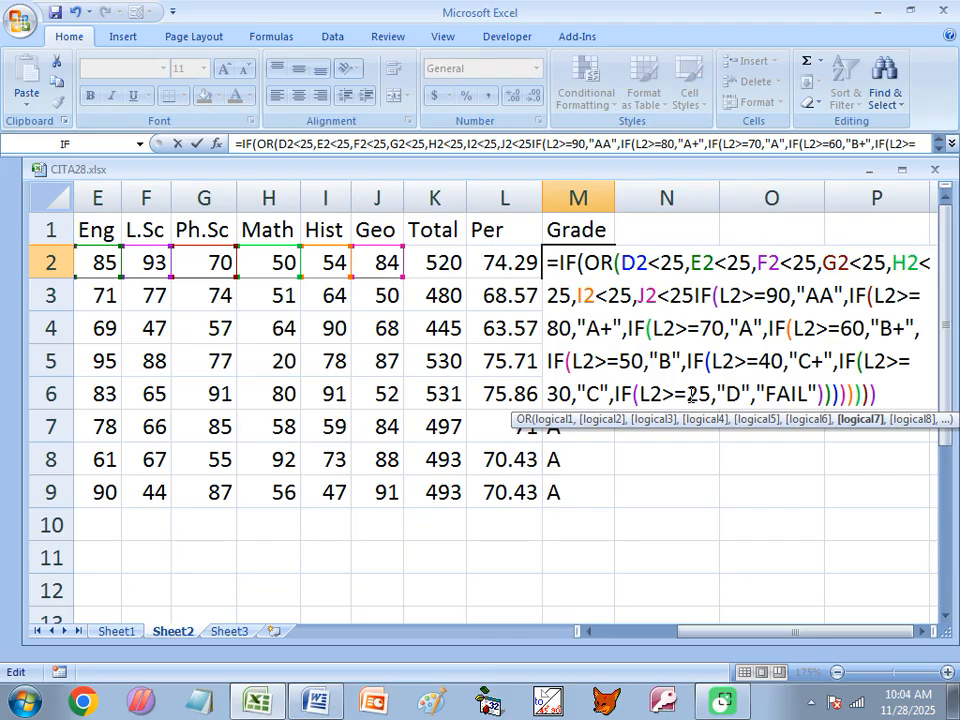
text())
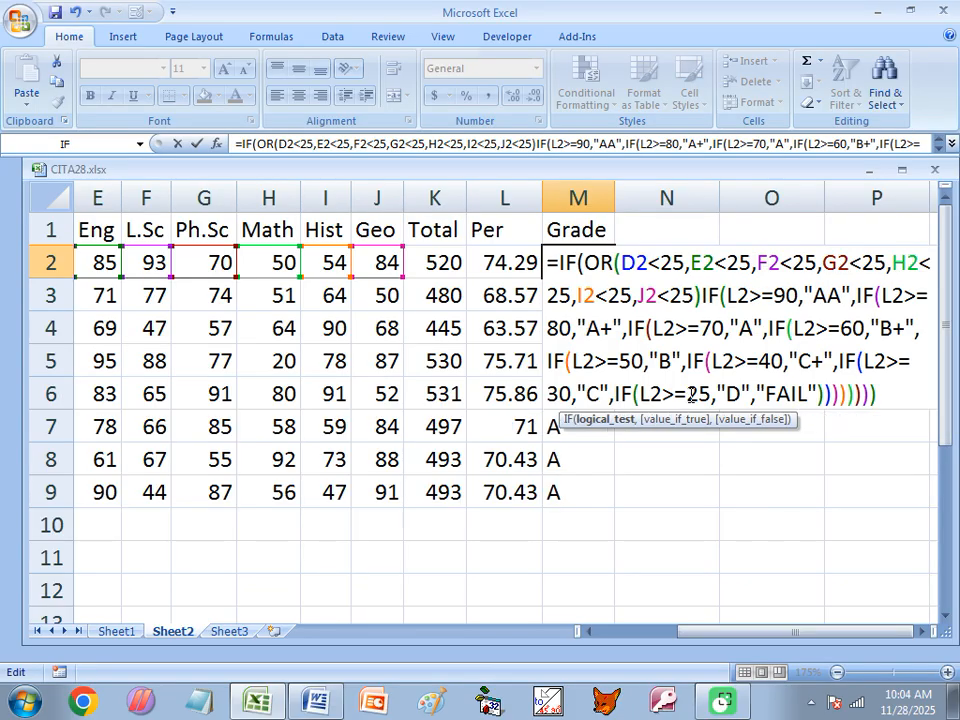
text(,")
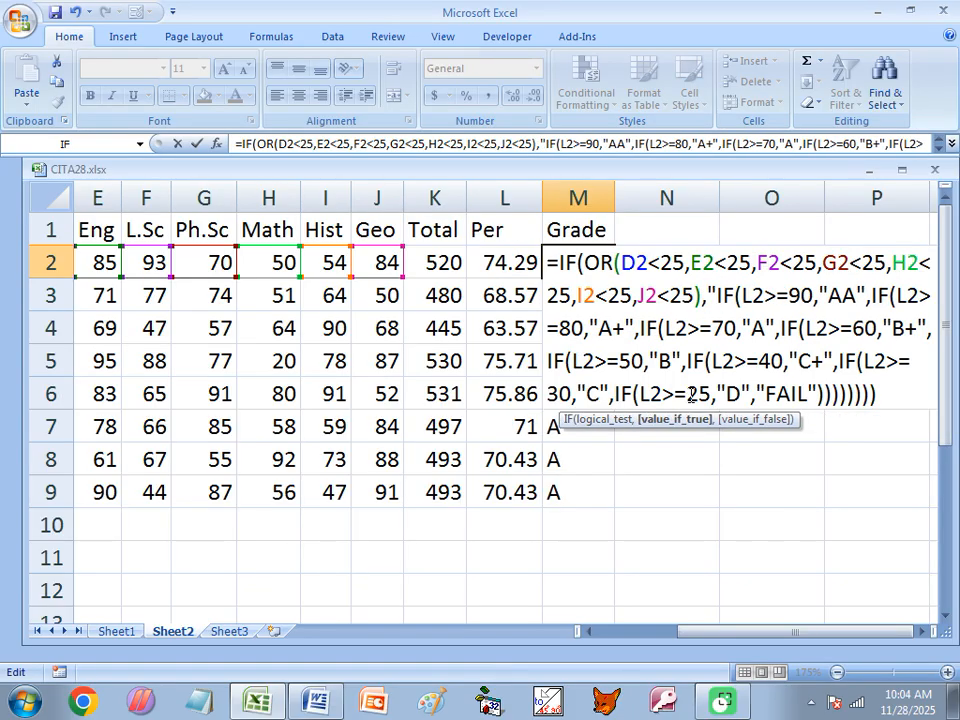
text(SUB)
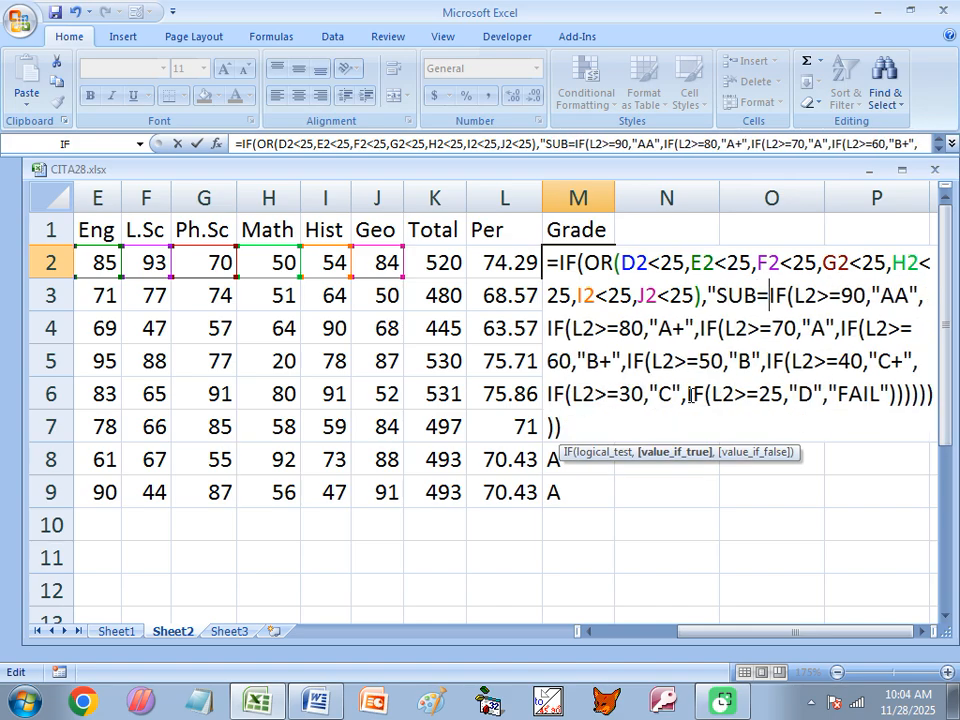
text(-BACK)
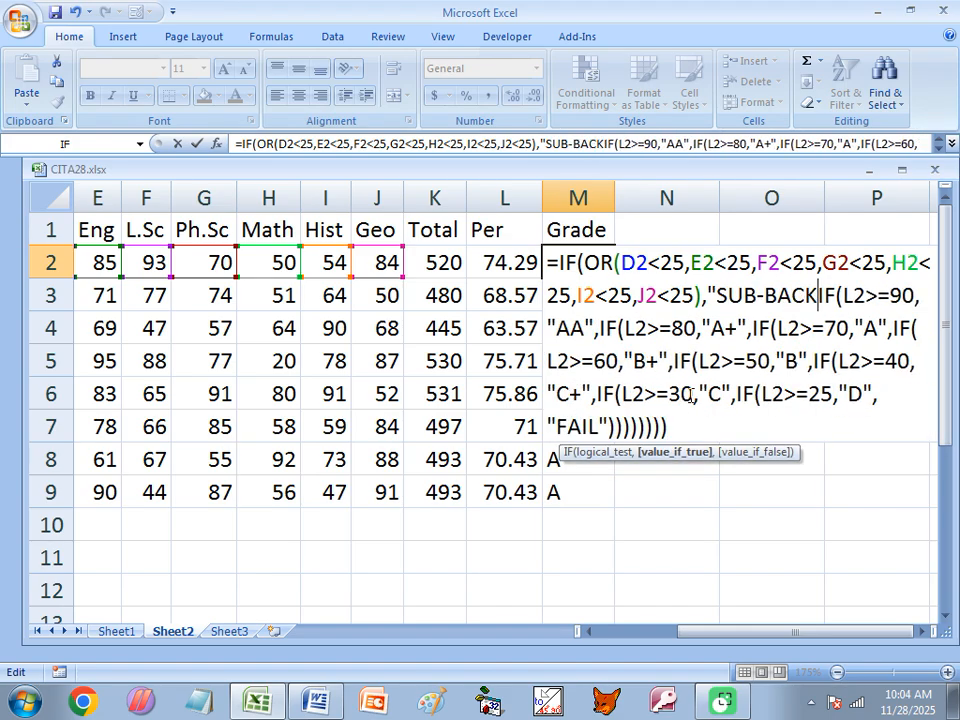
text(",)
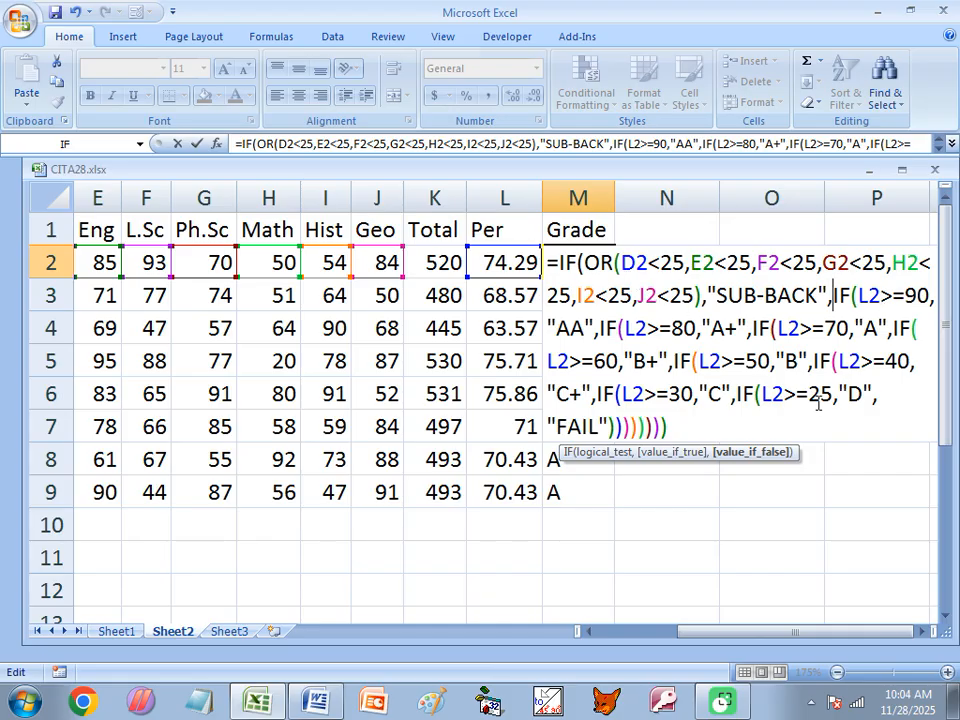
key(Return)
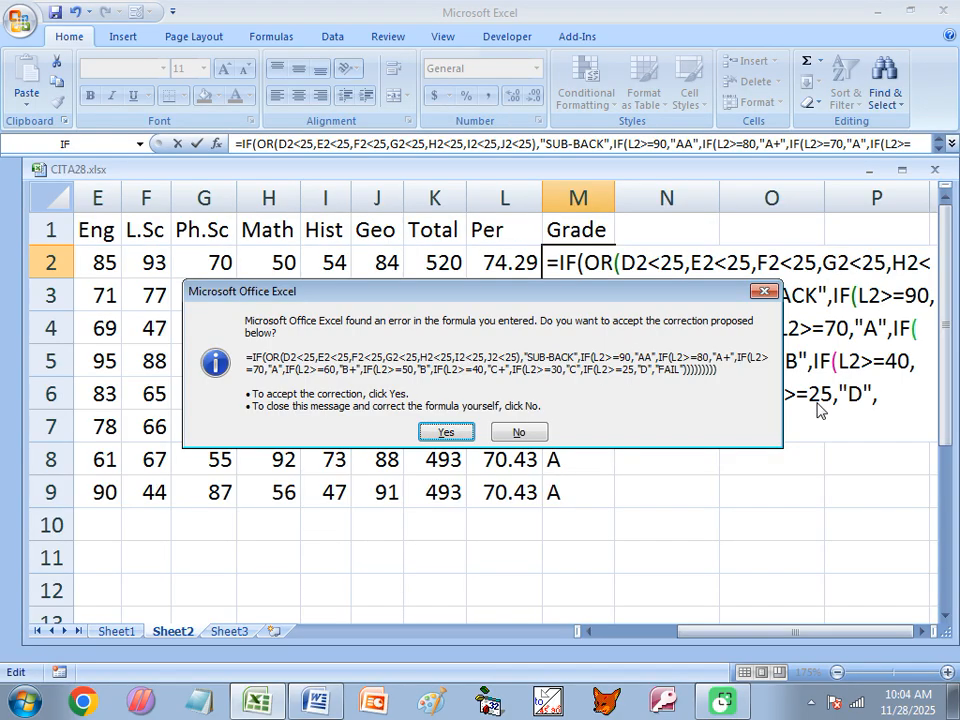
Accept the formula correction, fill M2's SUB-BACK formula down to M9, and autofit column M
click(444, 433)
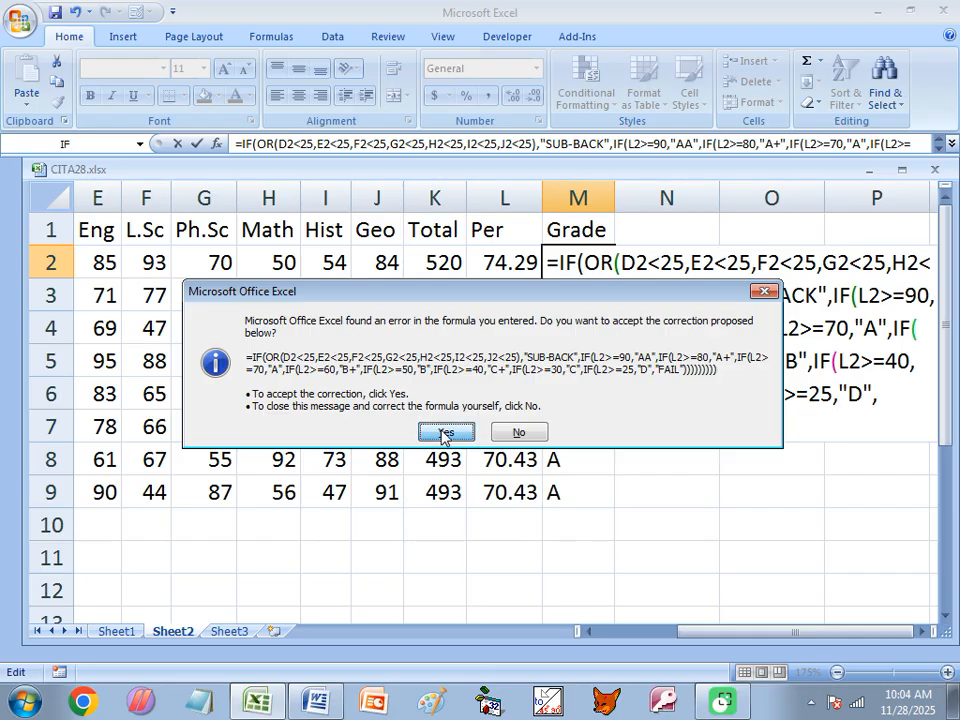
click(570, 260)
drag(614, 278, 612, 500)
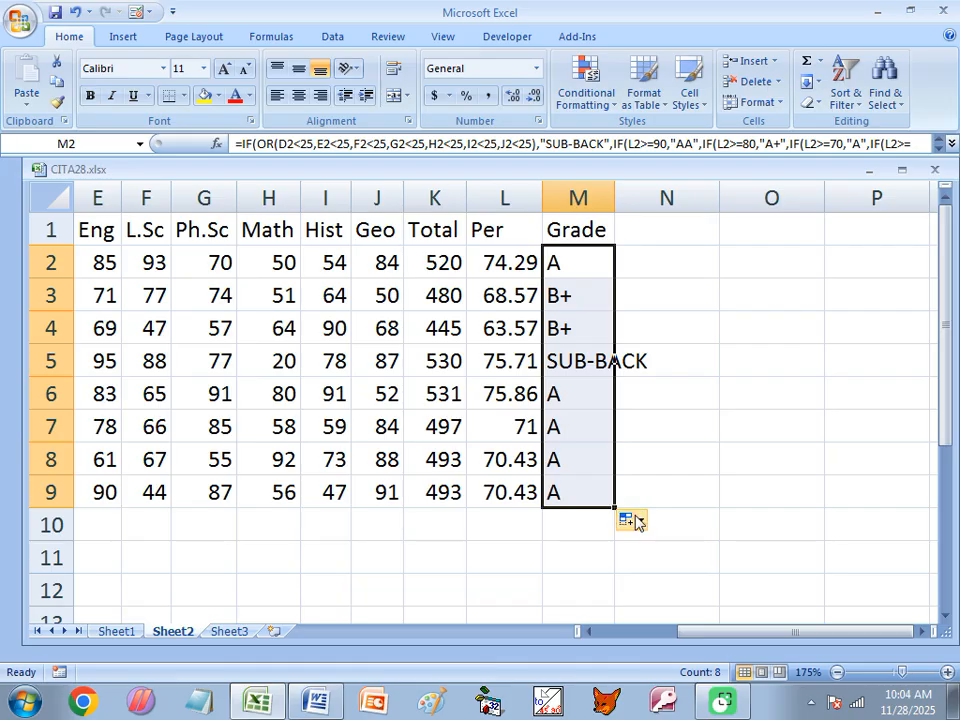
double_click(614, 190)
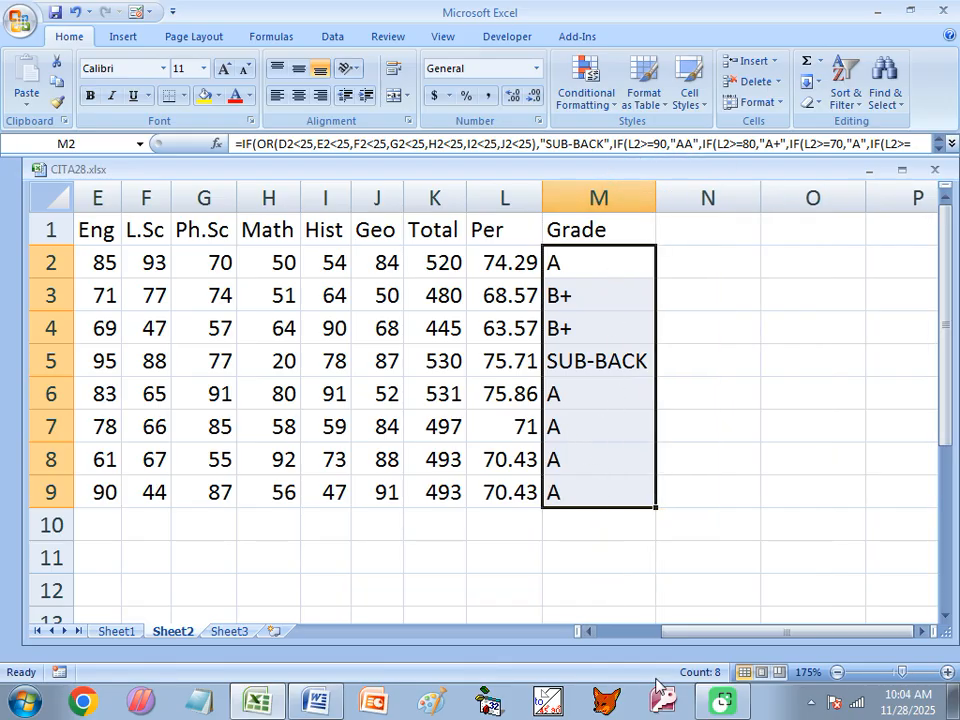
drag(681, 634, 636, 640)
Check F4 and L5, then try Math marks of 25 and 24 in H5
scroll(461, 250, down, 1)
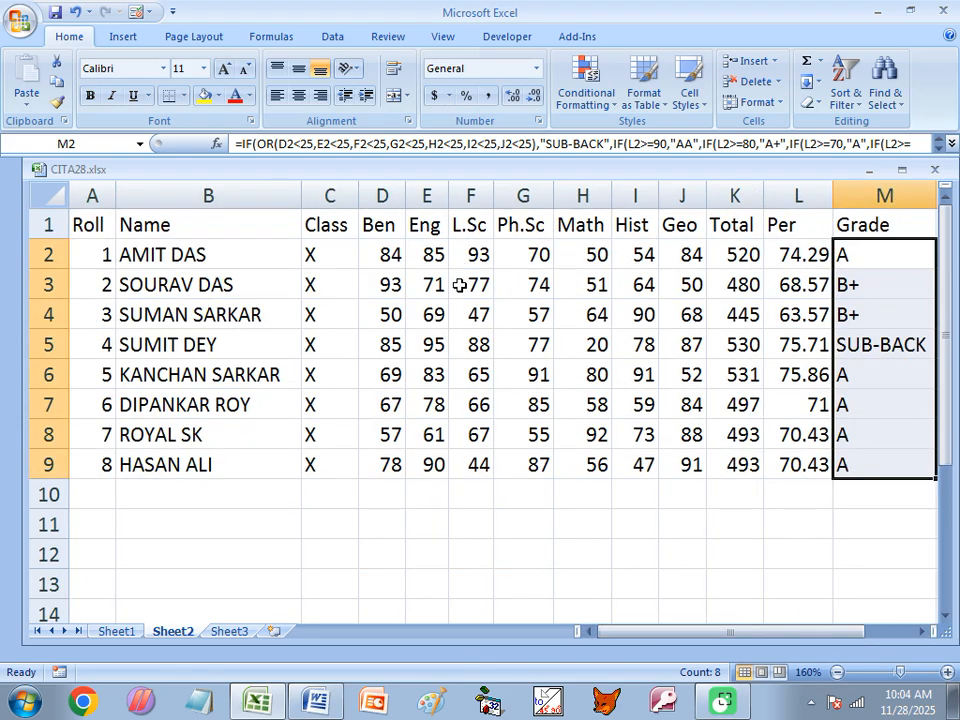
click(476, 316)
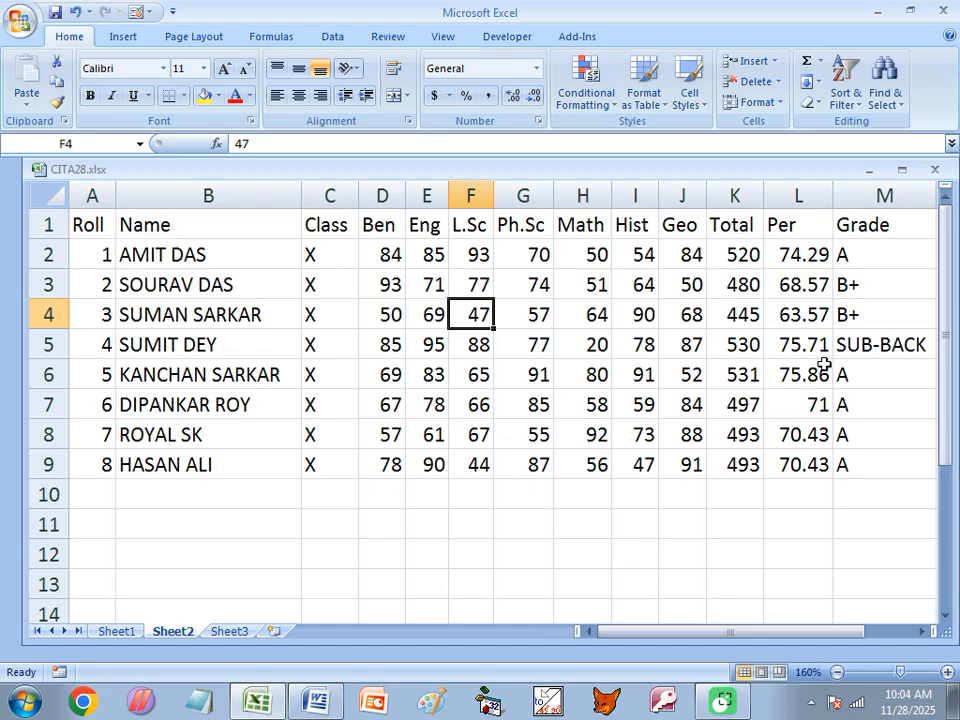
click(796, 341)
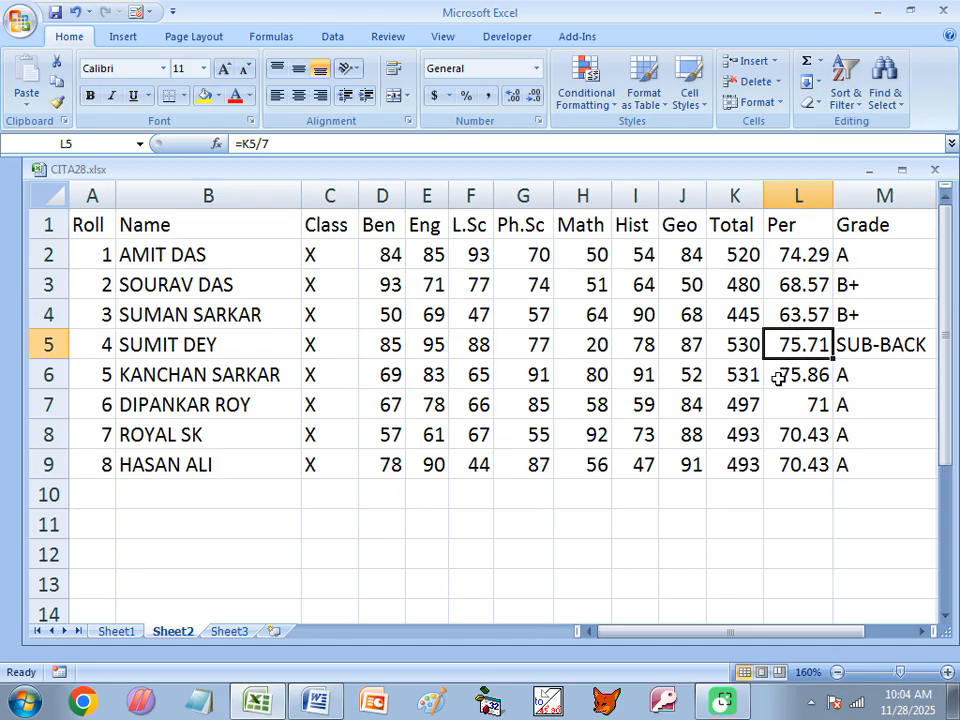
click(602, 347)
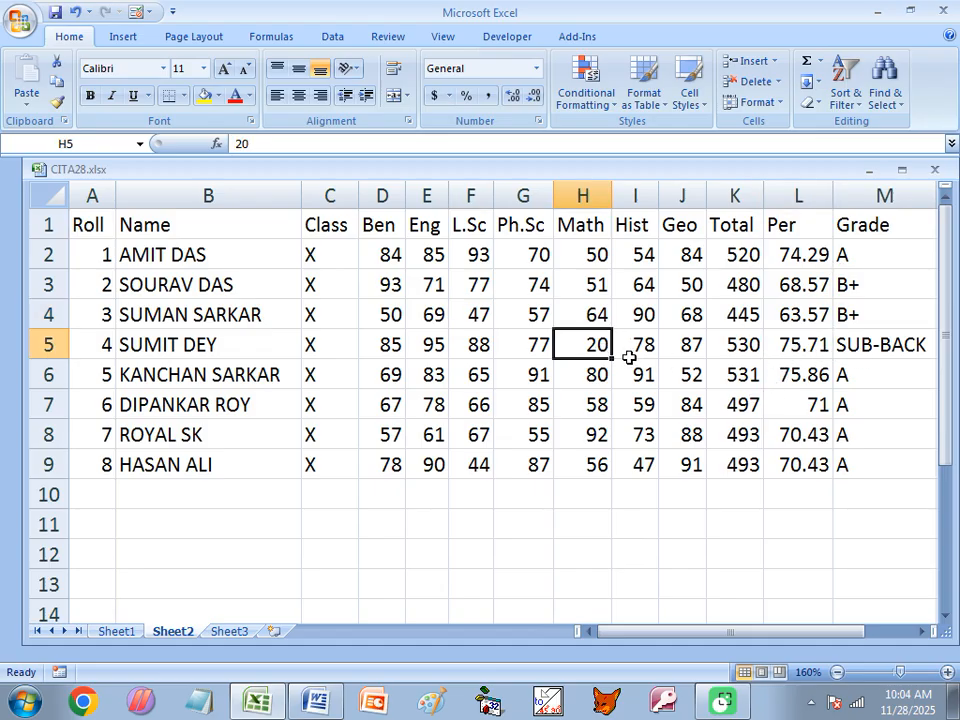
text(25)
key(Return)
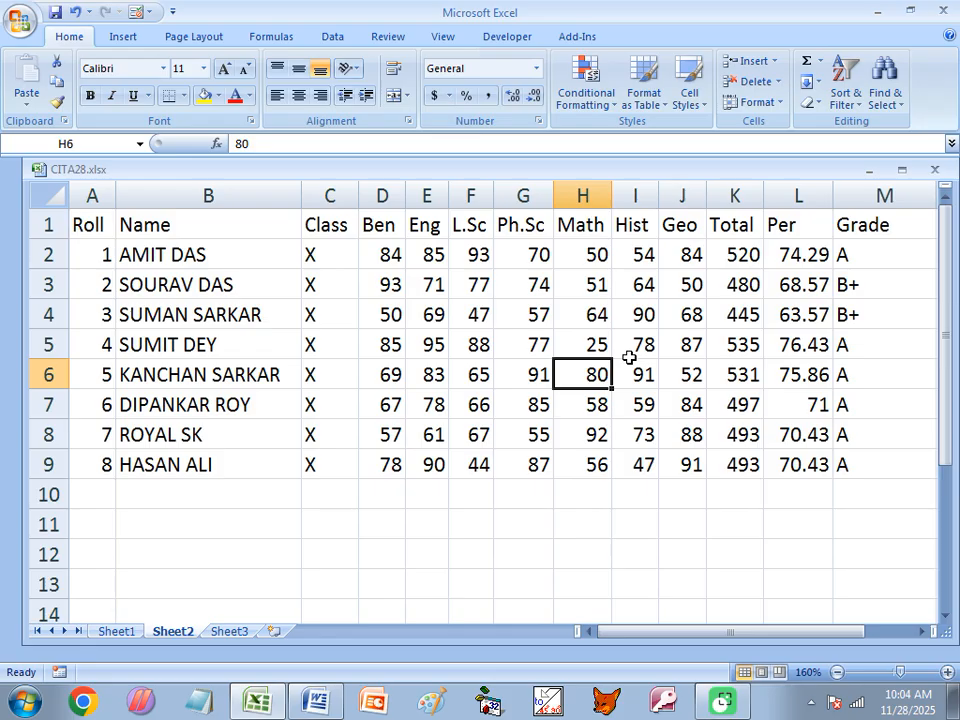
click(587, 347)
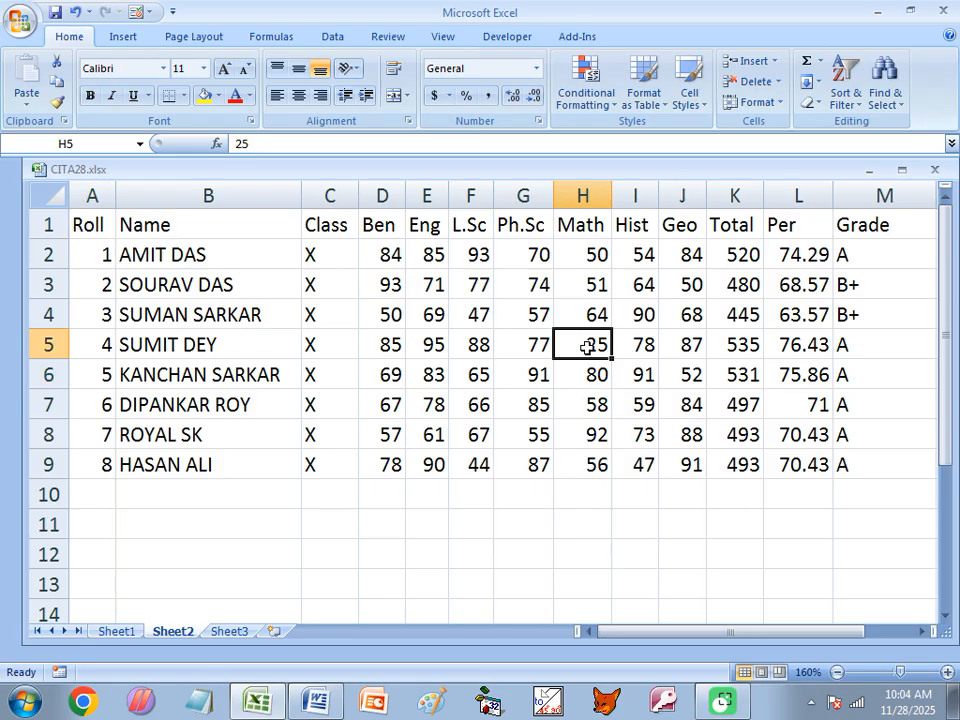
text(24)
key(Return)
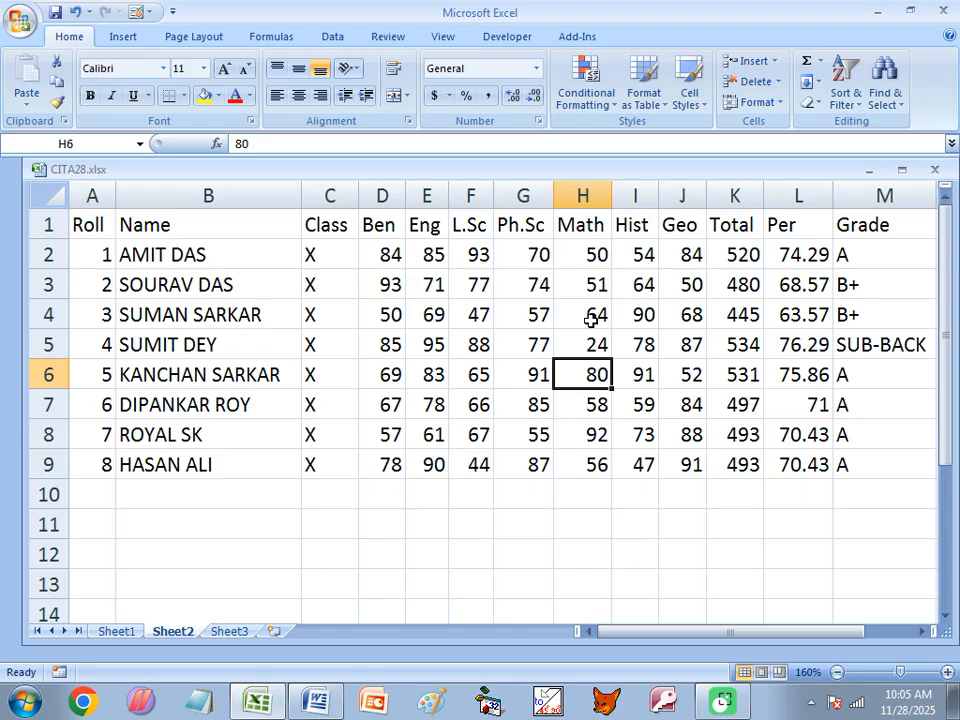
Set H2's Math mark to 23, then 25, and return H5 to 25
click(590, 259)
text(2)
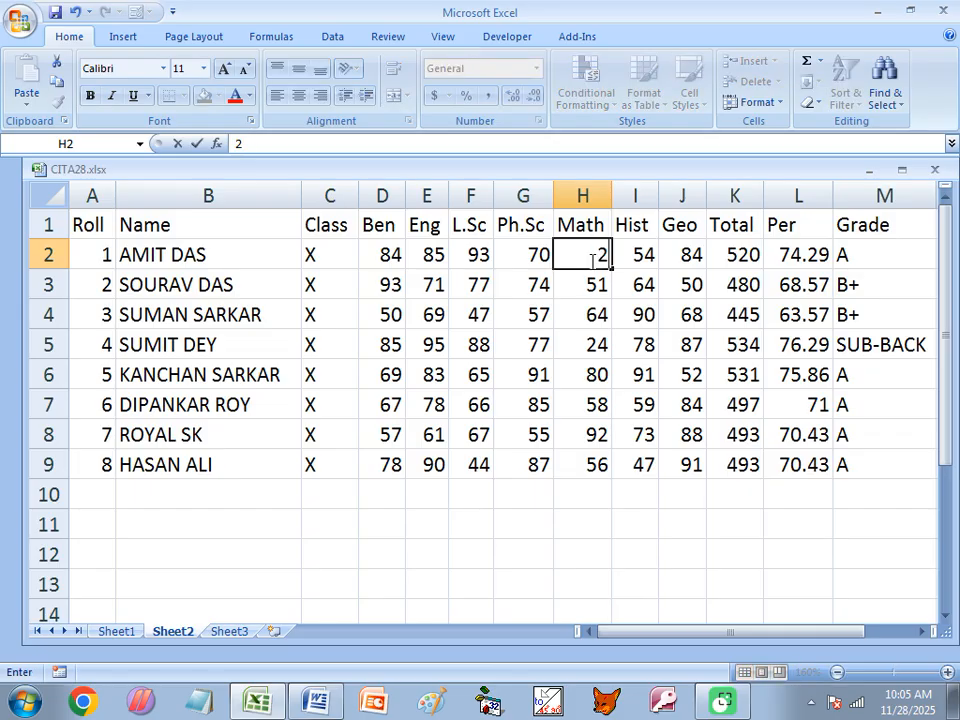
text(3)
key(Return)
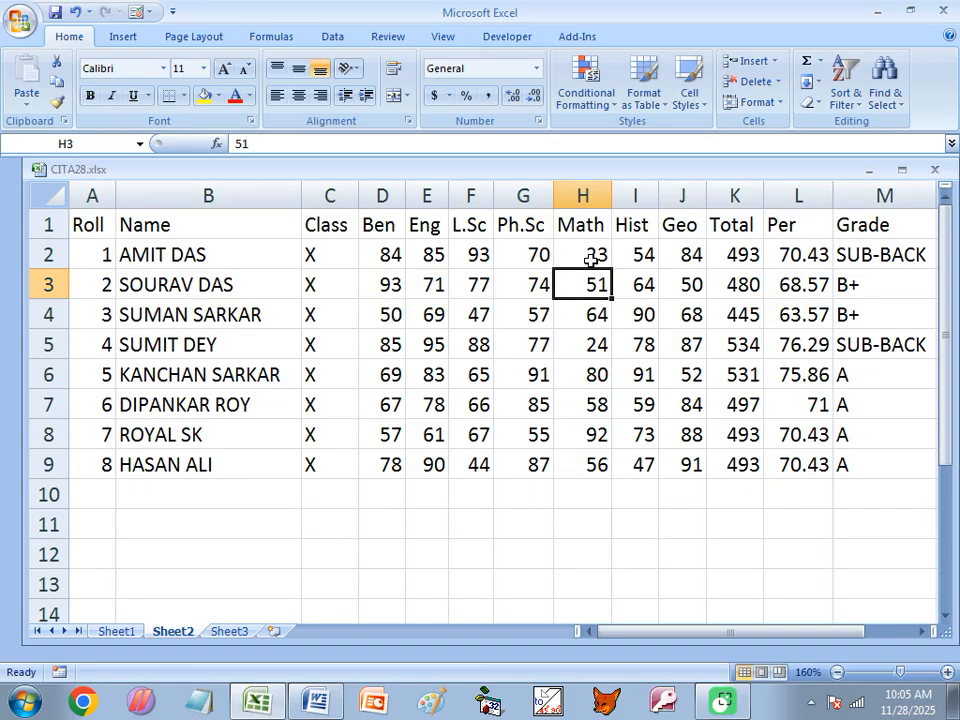
key(Up)
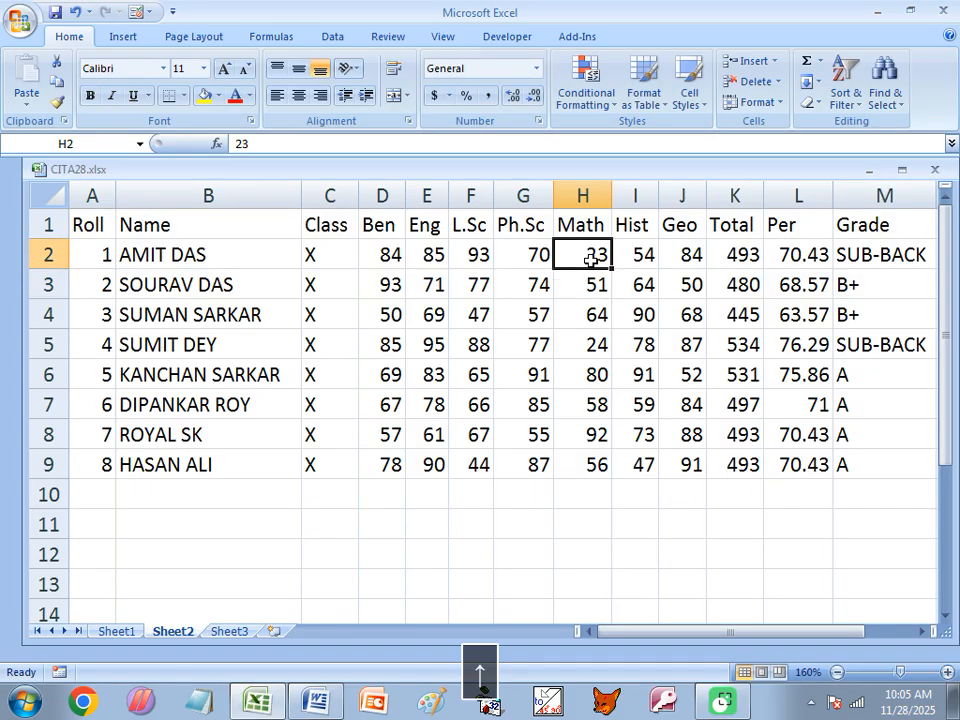
text(25)
key(Return)
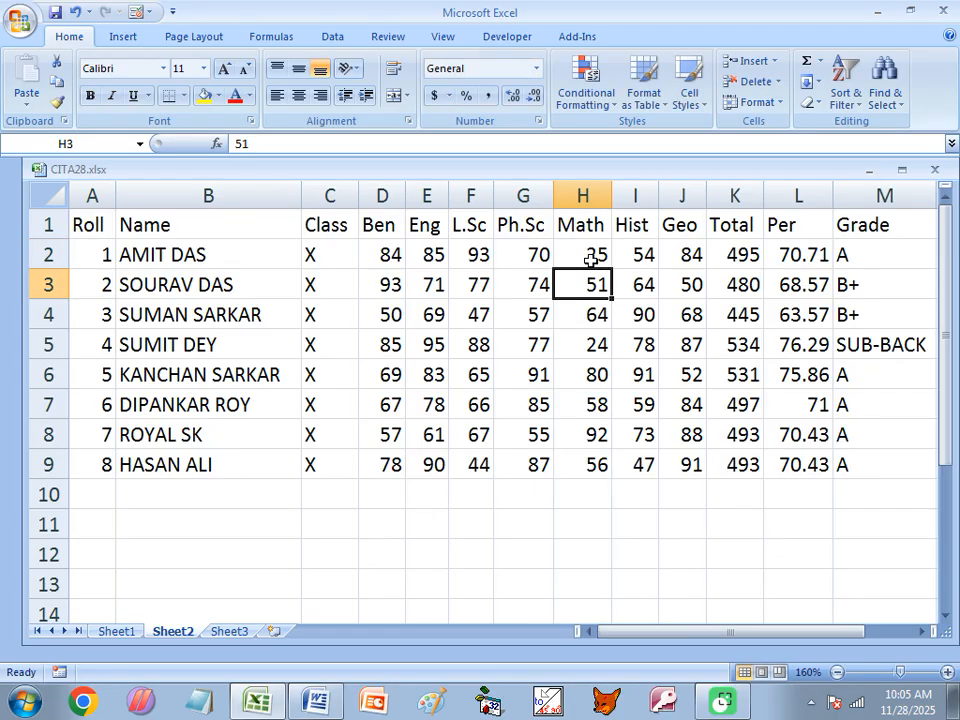
key(Down)
key(Down)
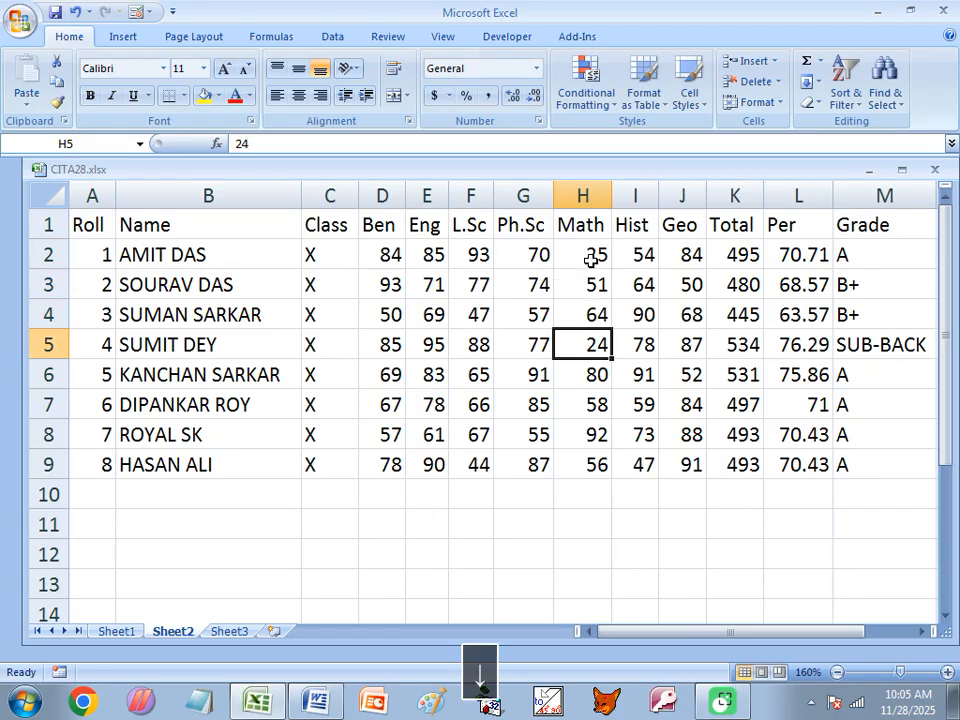
text(25)
key(Return)
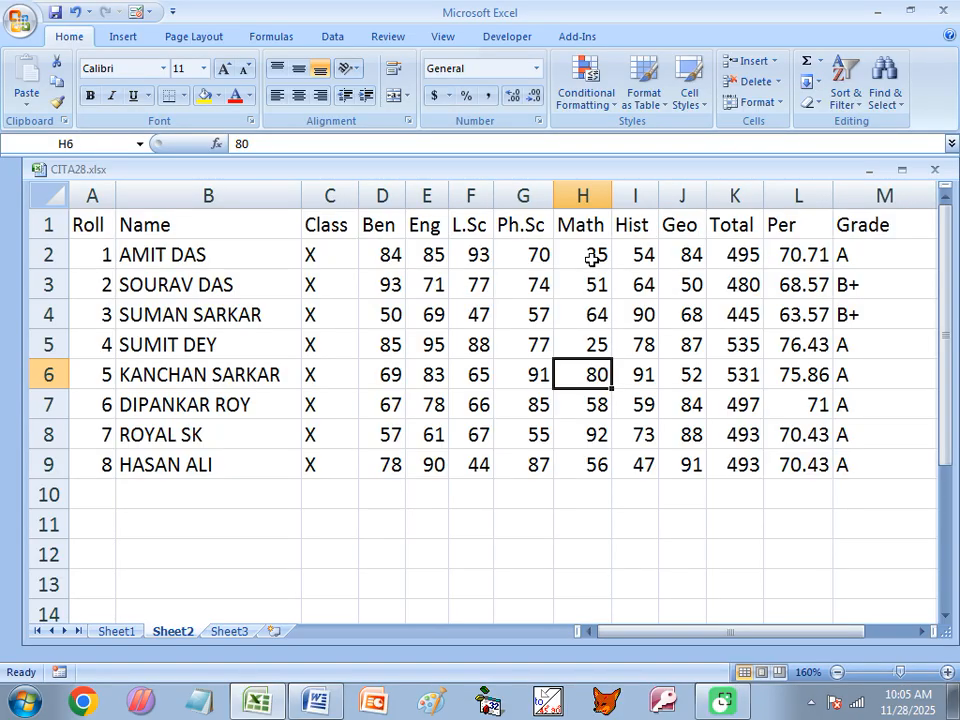
In the Word notes, highlight the IF(OR(...)) conditions D2<25 through J2<25 and the Sub-Back result
click(313, 706)
scroll(407, 525, down, 1)
click(308, 438)
drag(66, 391, 270, 392)
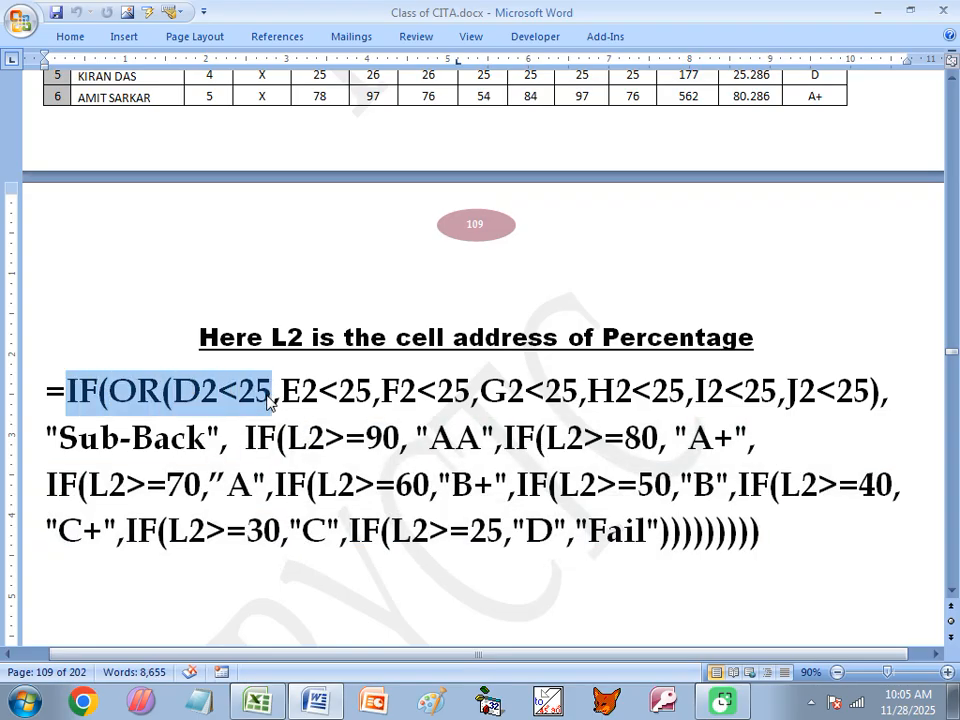
click(251, 391)
click(176, 391)
drag(176, 391, 461, 393)
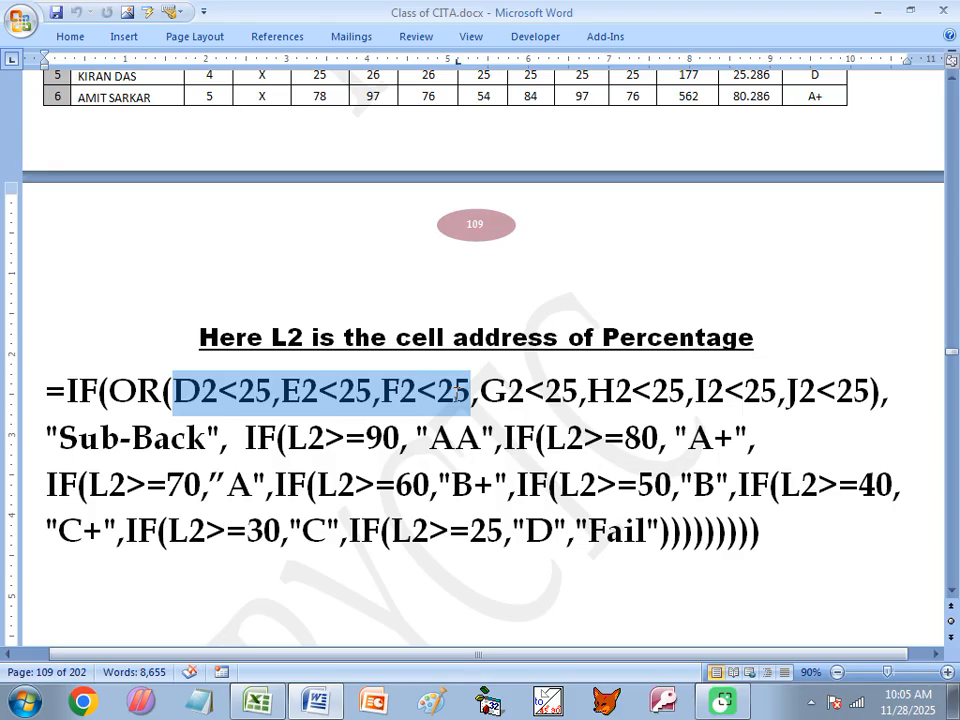
drag(461, 393, 851, 392)
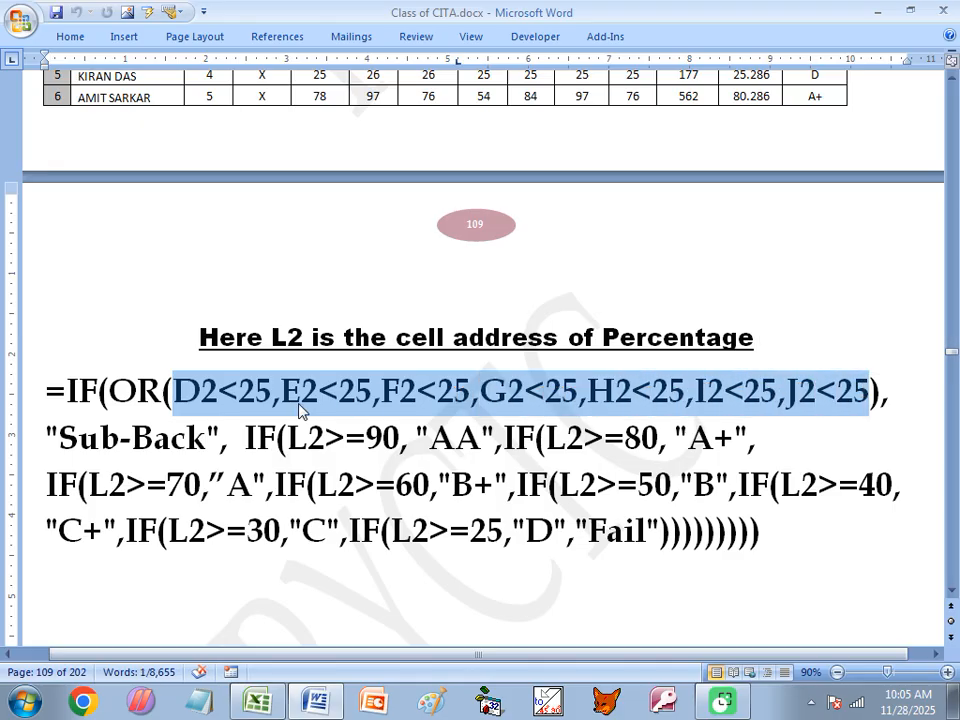
drag(246, 440, 58, 440)
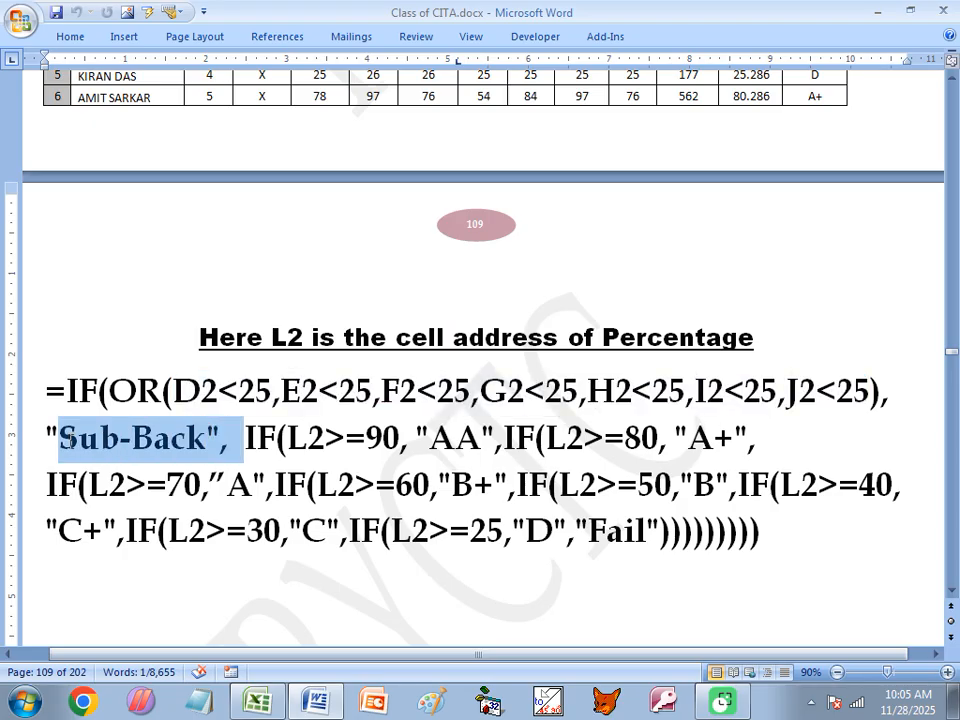
Point out the percentage thresholds 90, 80, 60, 50, 40 and 30 in the nested IFs
click(336, 436)
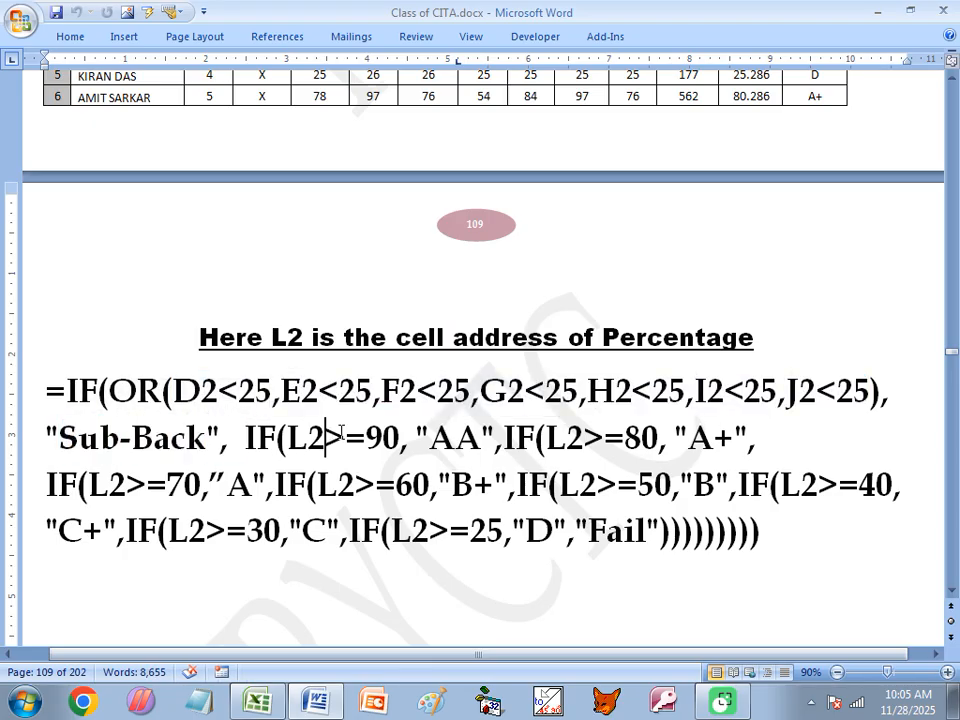
drag(288, 438, 366, 438)
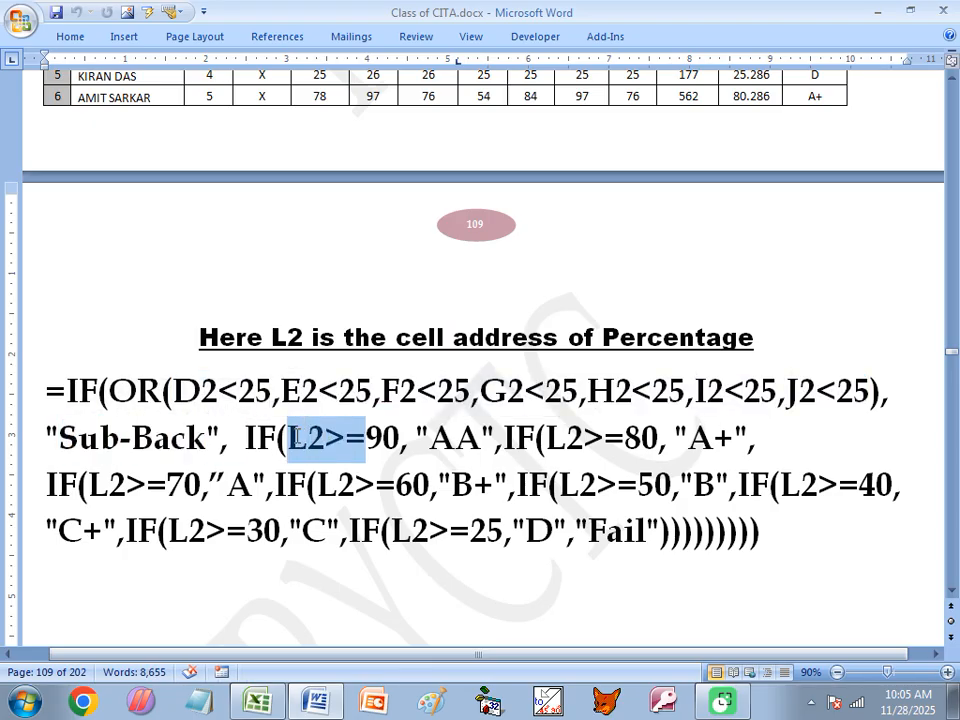
click(622, 440)
click(420, 494)
click(698, 484)
click(861, 484)
click(229, 530)
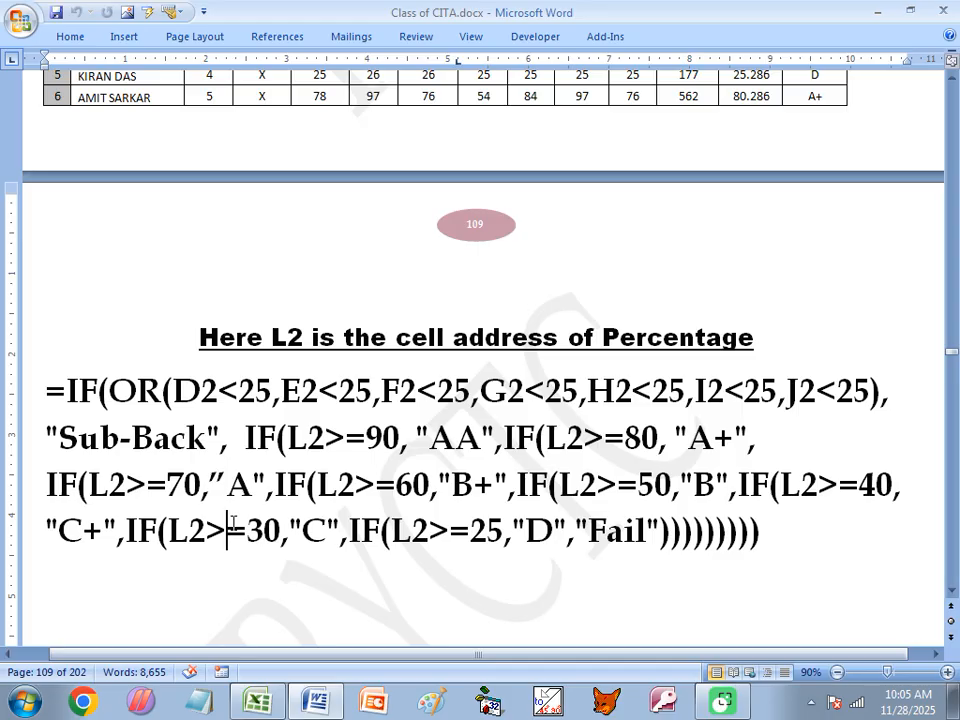
click(112, 392)
scroll(242, 358, up, 3)
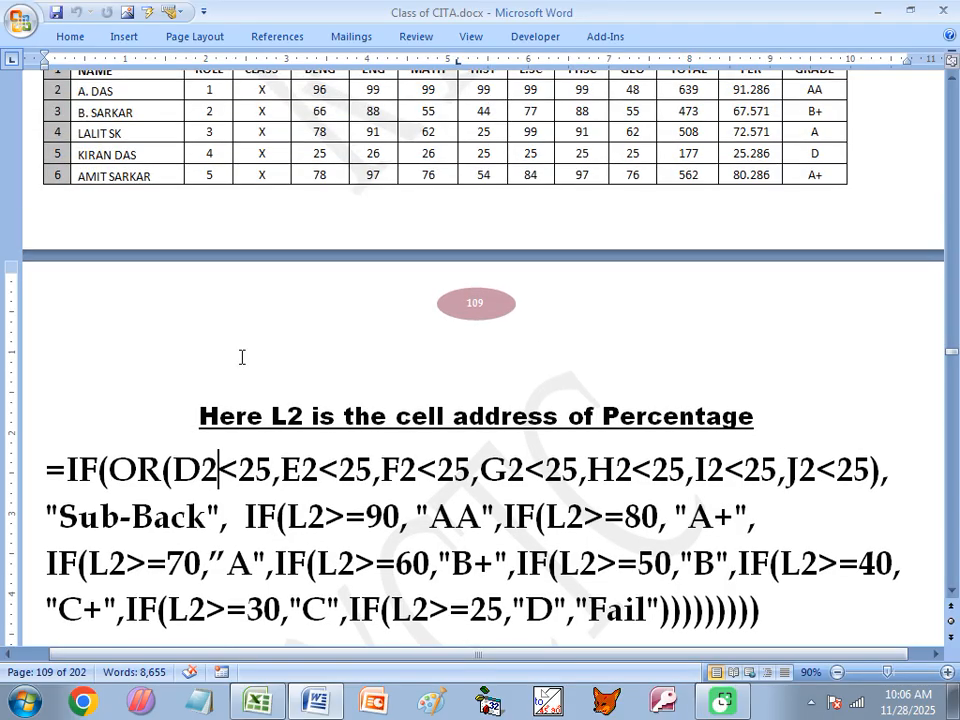
drag(311, 168, 339, 168)
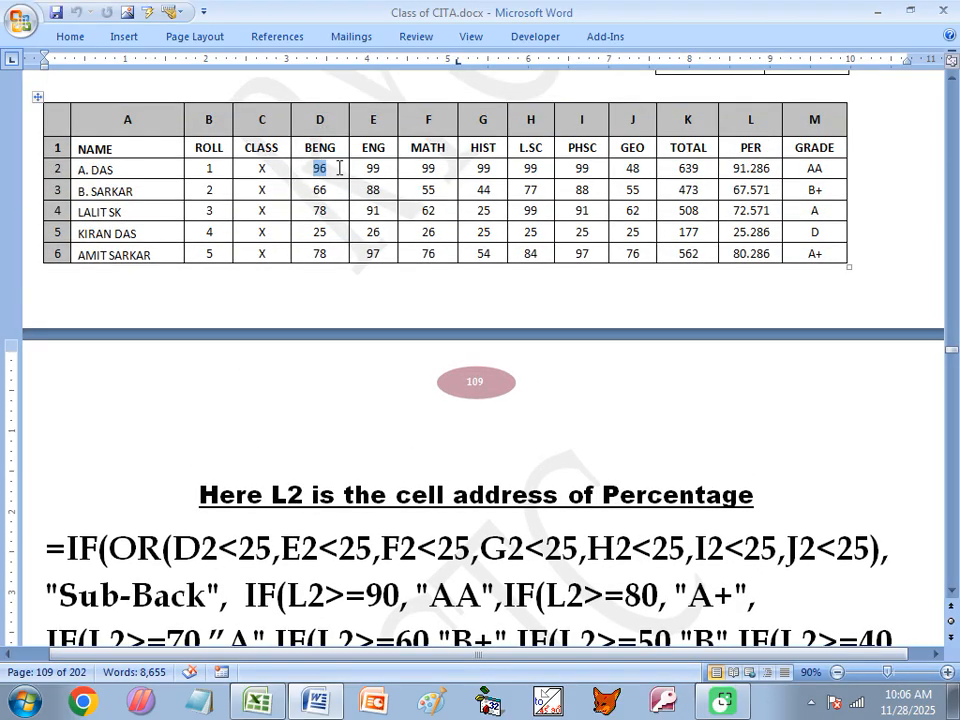
drag(364, 169, 436, 168)
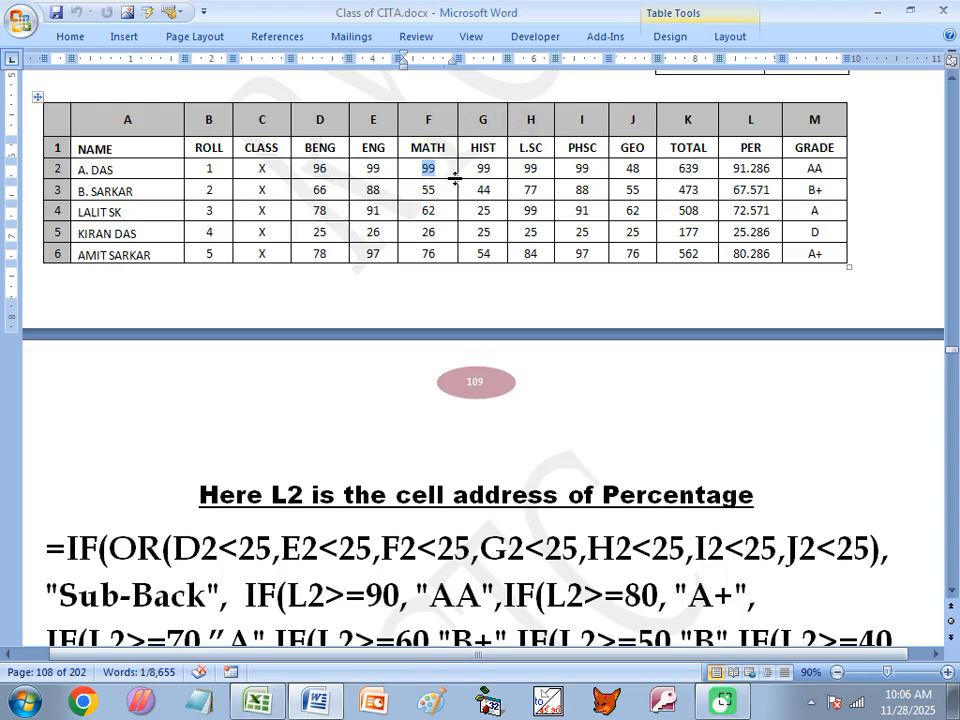
drag(523, 168, 584, 168)
click(633, 168)
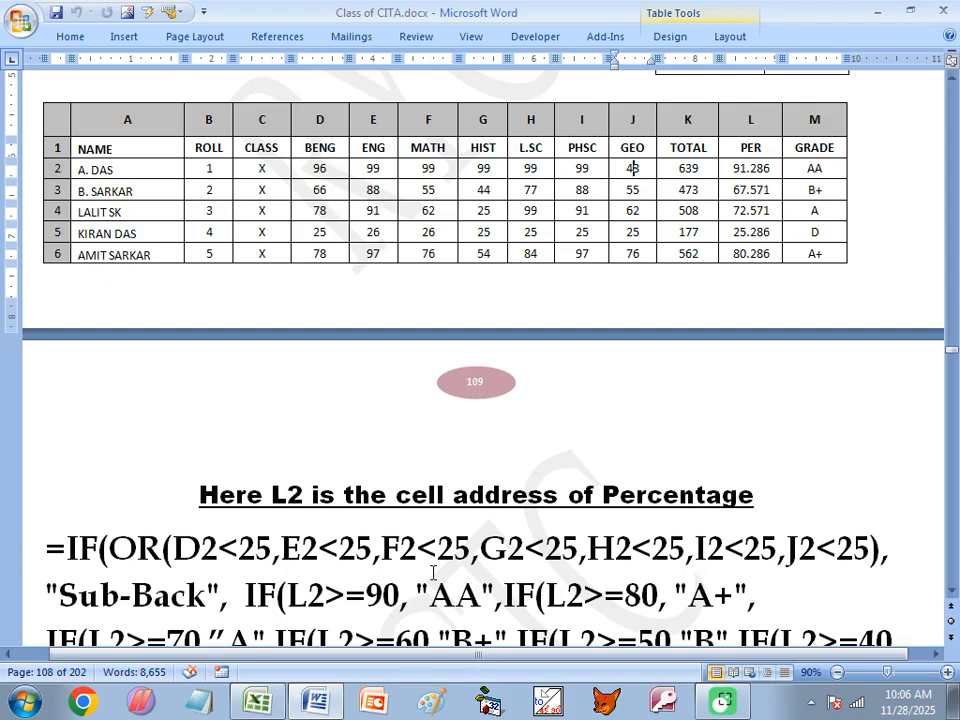
drag(331, 167, 313, 171)
drag(207, 597, 80, 600)
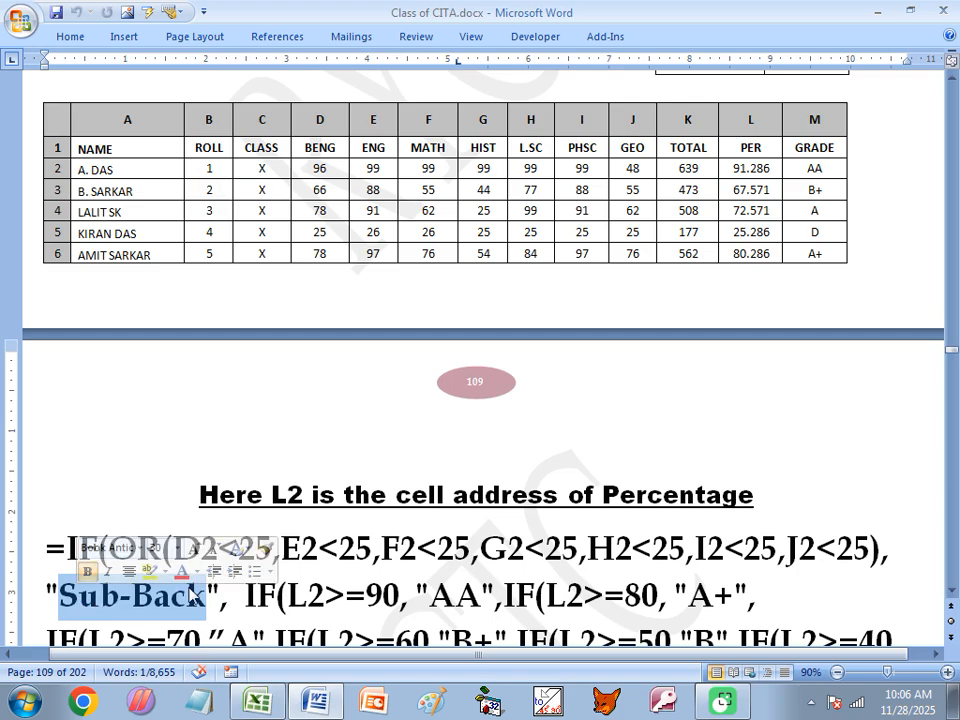